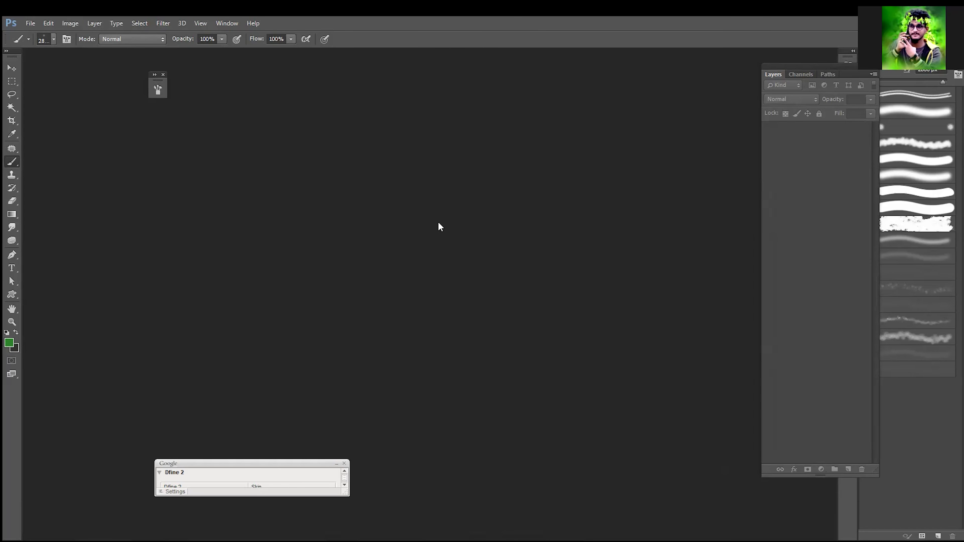
Step: Go through the Lasso, Polygonal Lasso and Magnetic Lasso variants and activate the standard Lasso Tool
drag(14, 95, 62, 93)
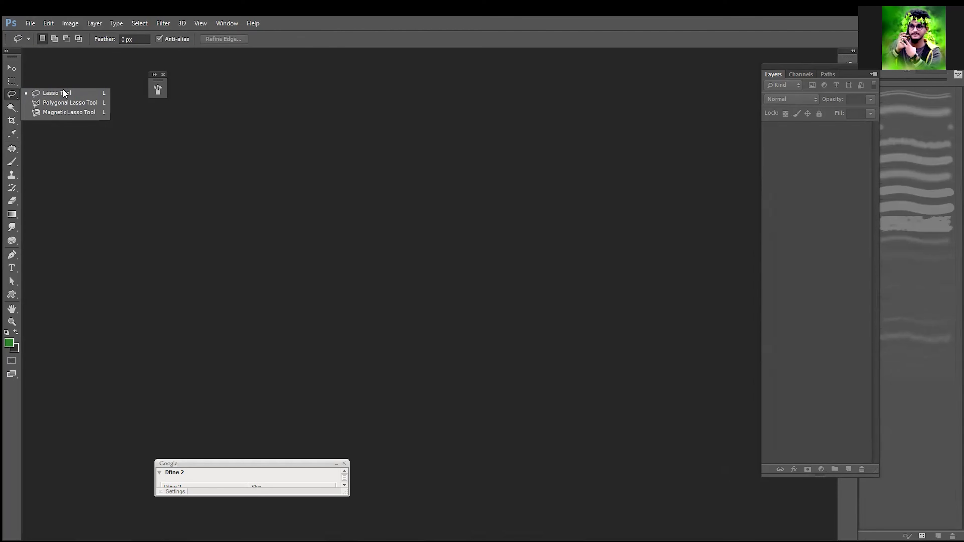
click(76, 94)
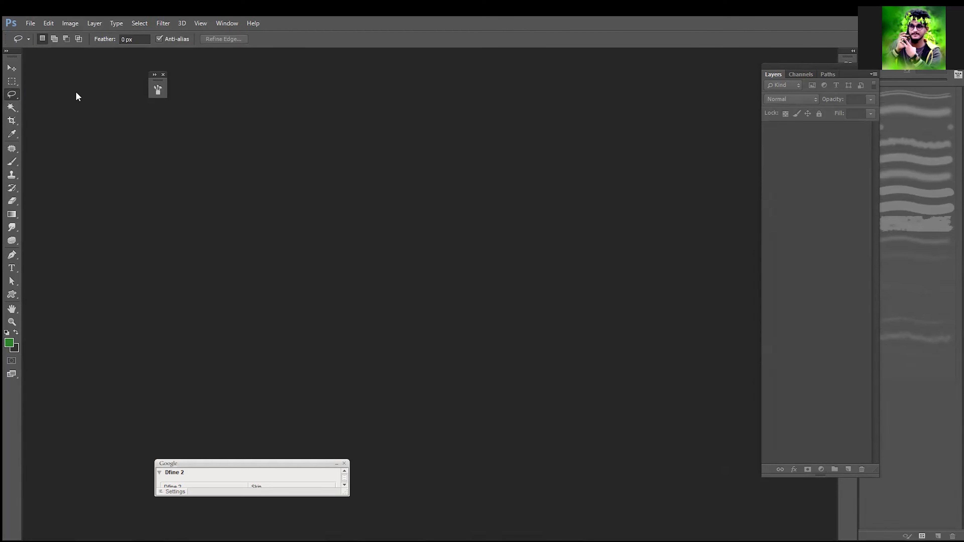
mouse_move(15, 97)
mouse_down()
mouse_move(71, 92)
mouse_move(79, 113)
mouse_up()
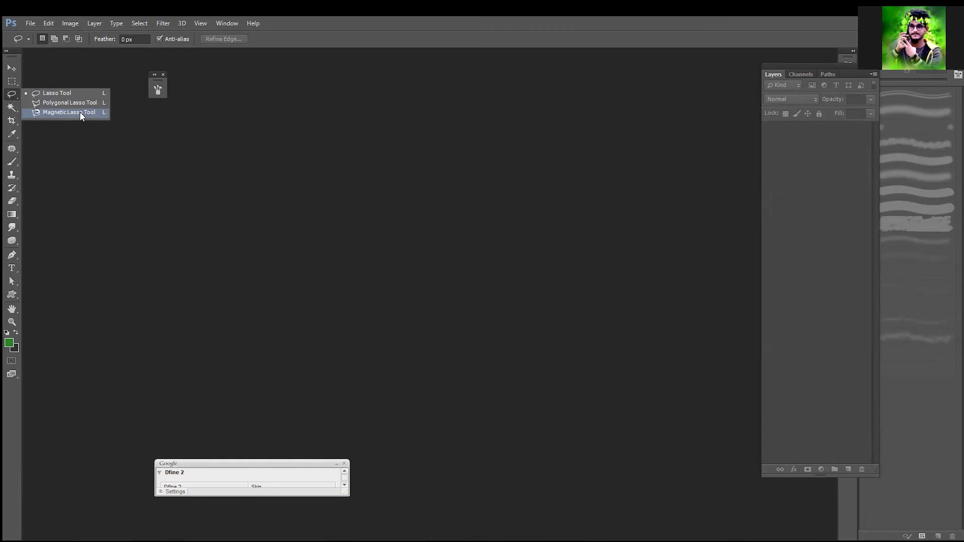
click(92, 95)
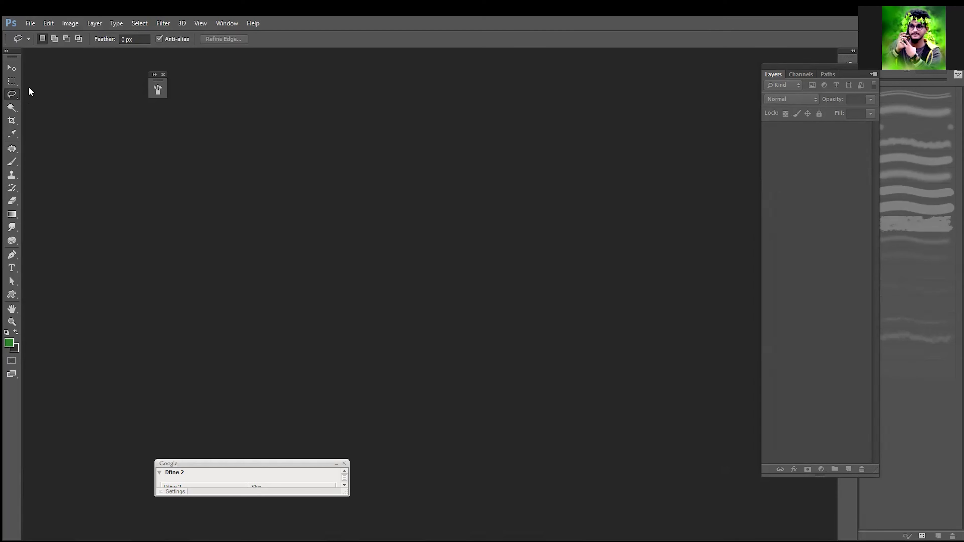
key(shift+l)
key(shift+l)
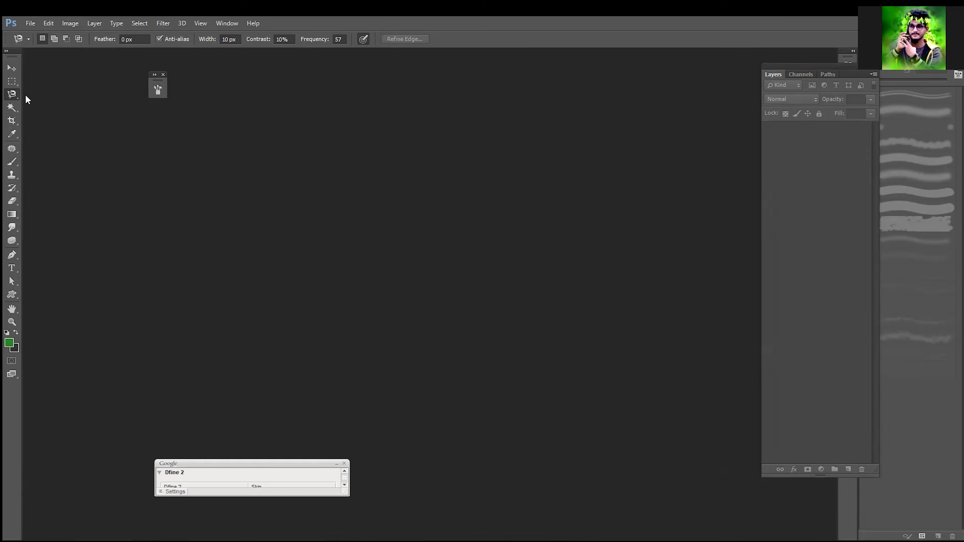
right_click(17, 98)
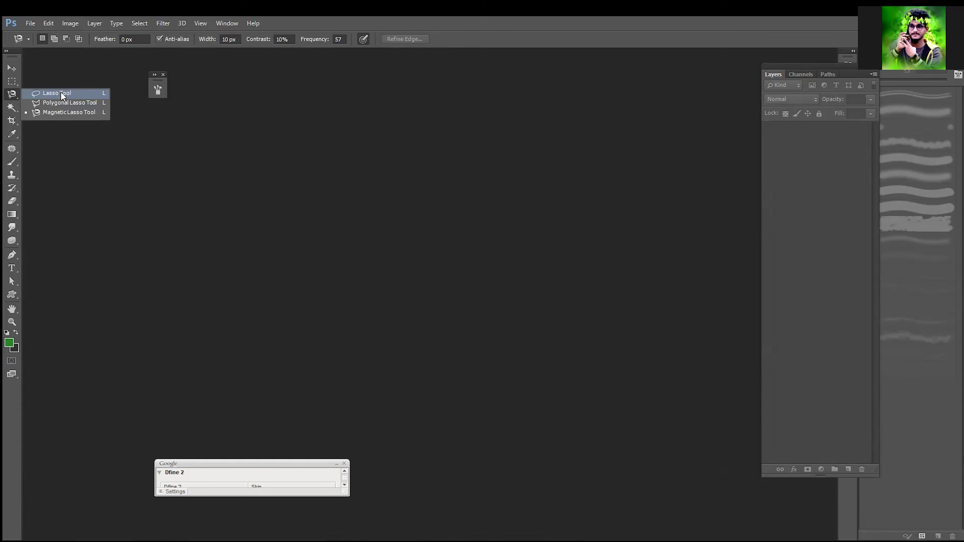
click(61, 93)
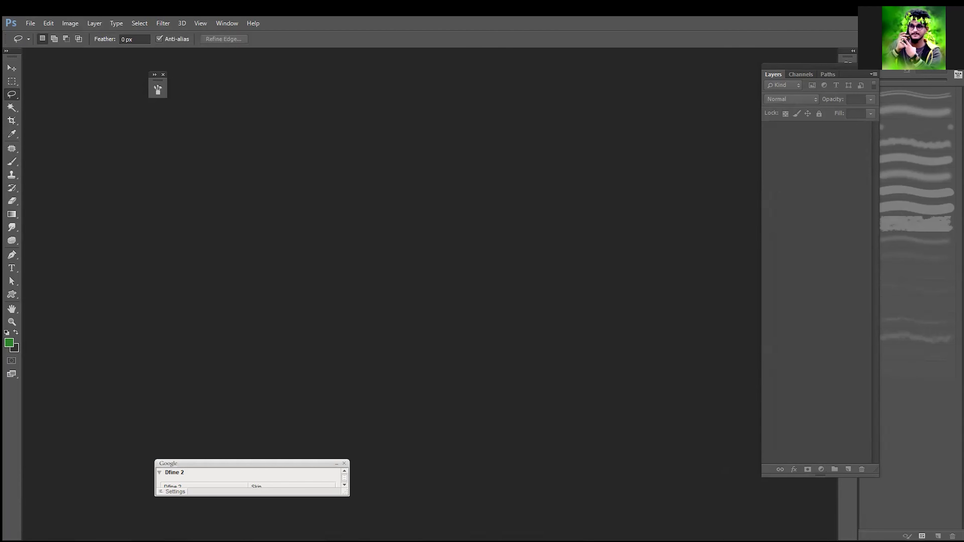
Step: Activate the Magic Wand tool and open the ilayarajjdad portrait image from the Downloads folder
drag(10, 111, 78, 115)
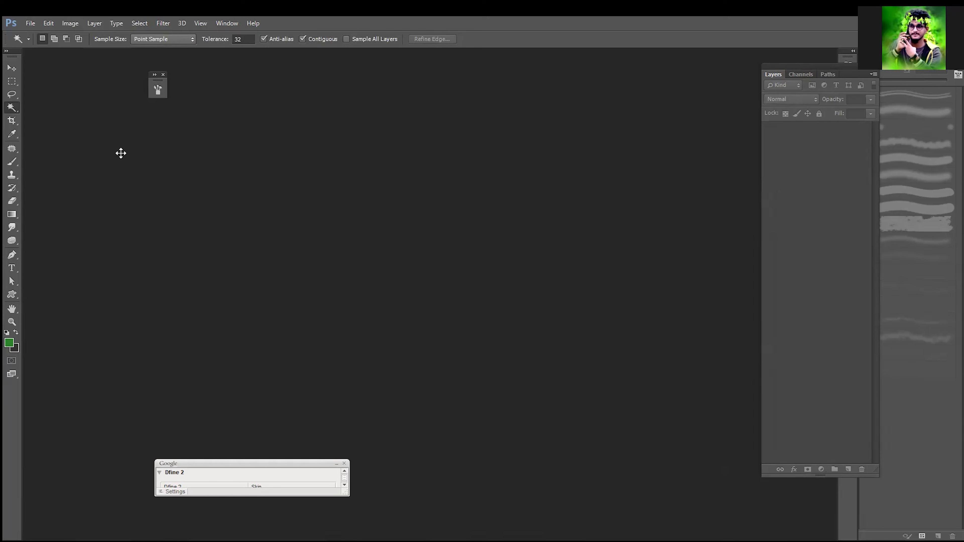
double_click(442, 248)
click(712, 299)
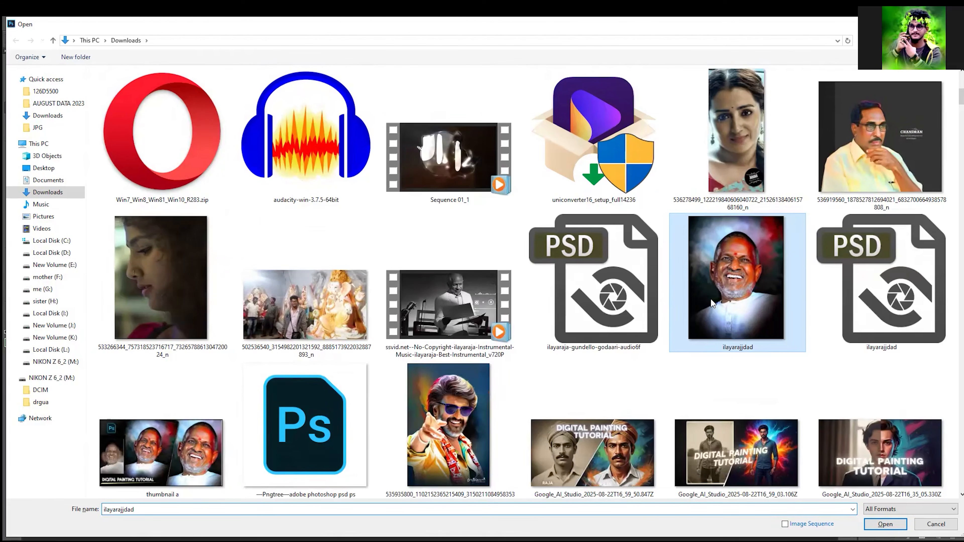
double_click(715, 297)
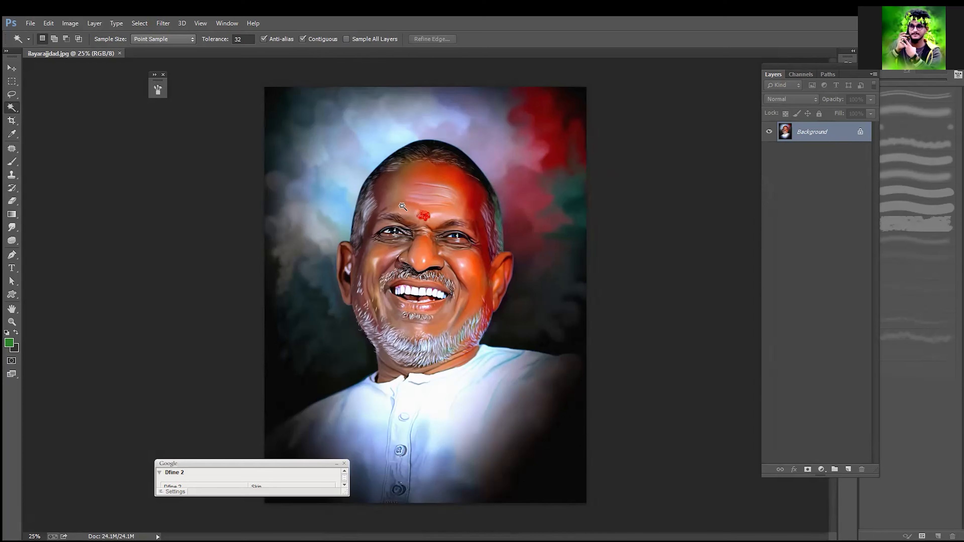
Step: Switch back to the Lasso Tool for freehand selecting on the portrait
key(ctrl+plus)
key(ctrl+plus)
key(ctrl+plus)
key(ctrl+plus)
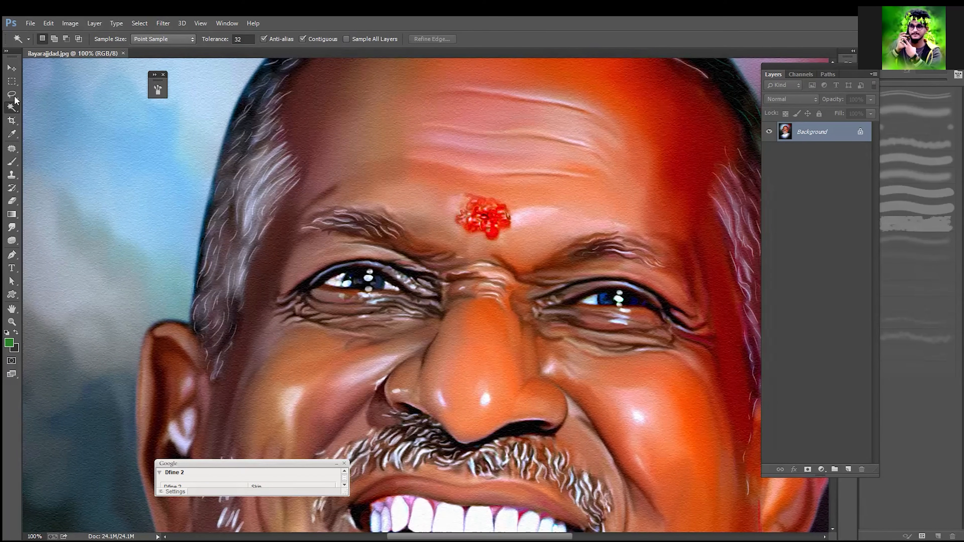
key(l)
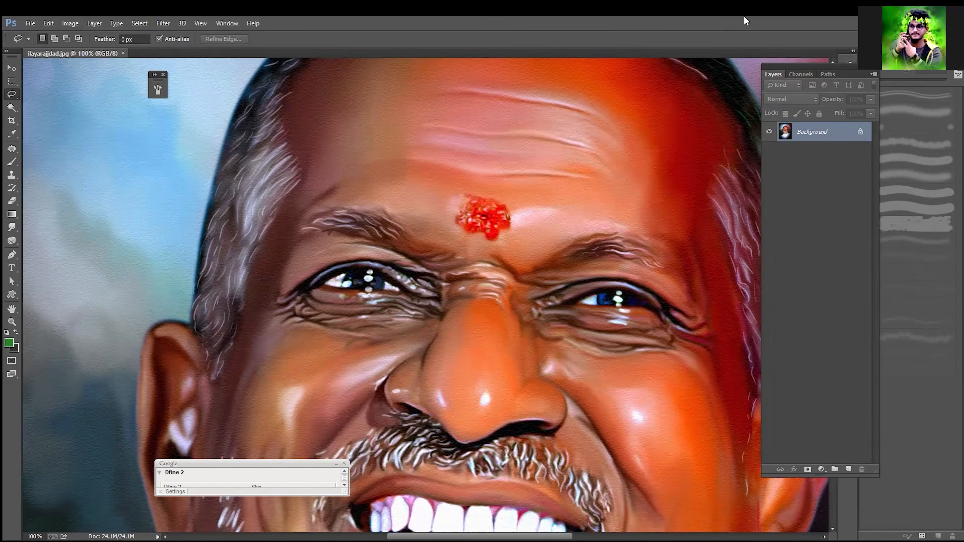
Step: Try a rough freehand selection across the top of the man's head and clear it
key(ctrl+minus)
key(ctrl+minus)
key(ctrl+minus)
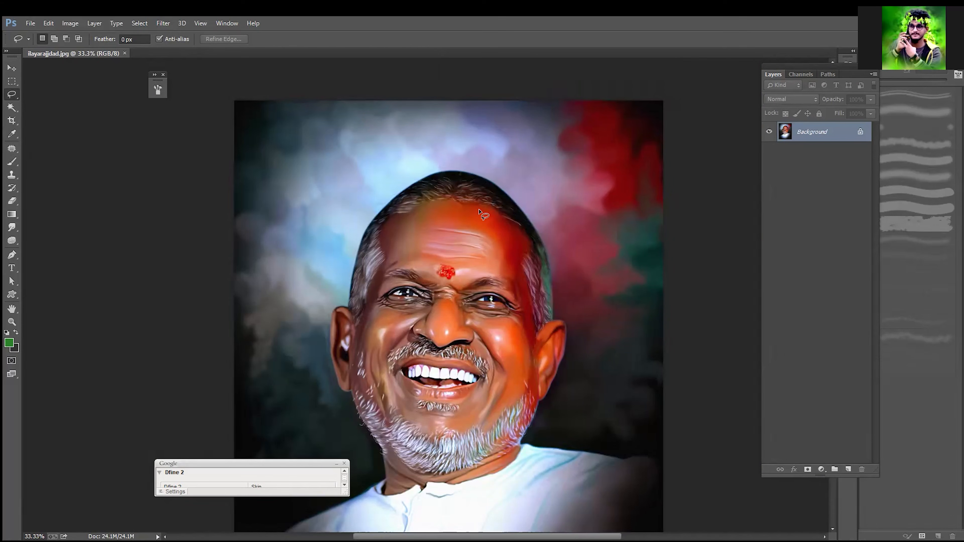
mouse_move(312, 215)
mouse_down()
mouse_move(459, 175)
mouse_move(492, 184)
mouse_move(521, 219)
mouse_move(524, 248)
mouse_up()
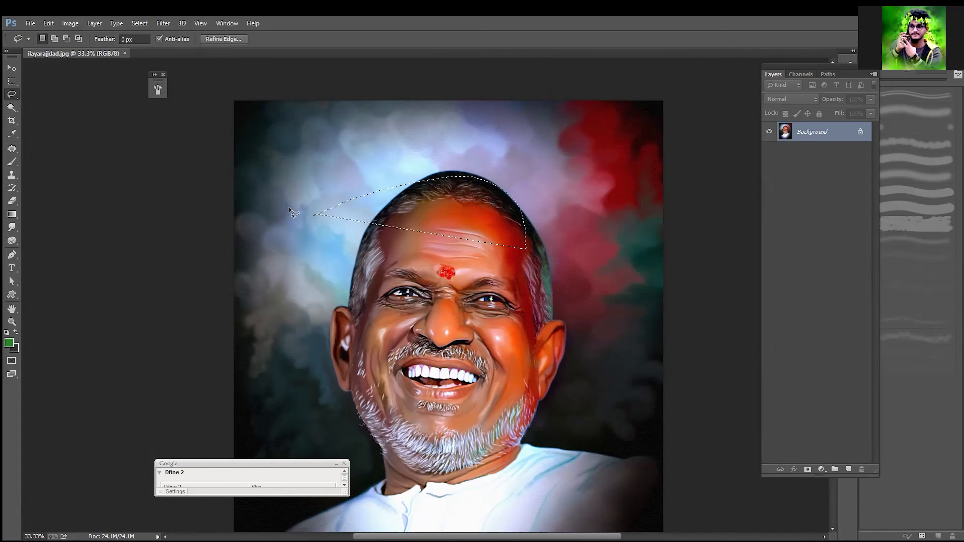
click(430, 285)
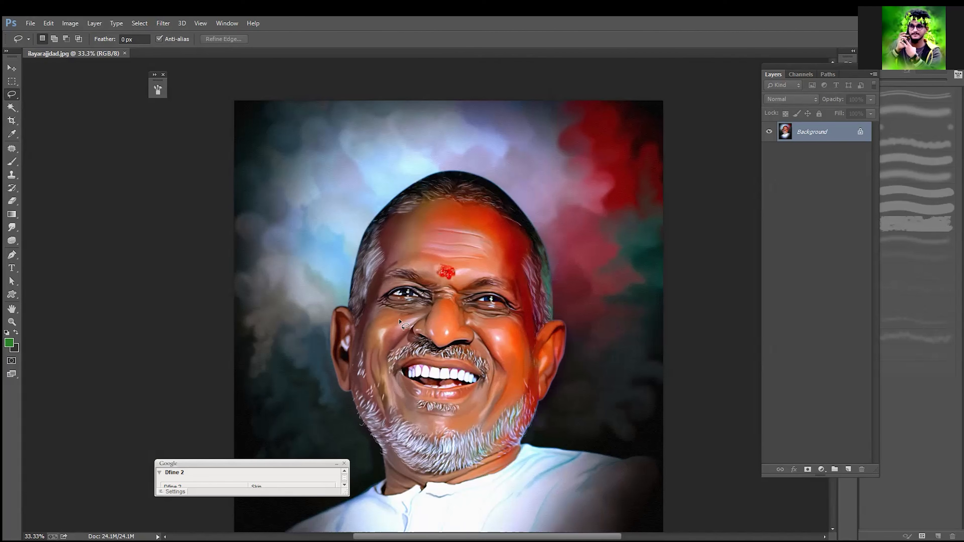
Step: Try a freehand selection along the man's shoulder, neck and beard edge, and clear it
key(ctrl+plus)
drag(429, 321, 475, 291)
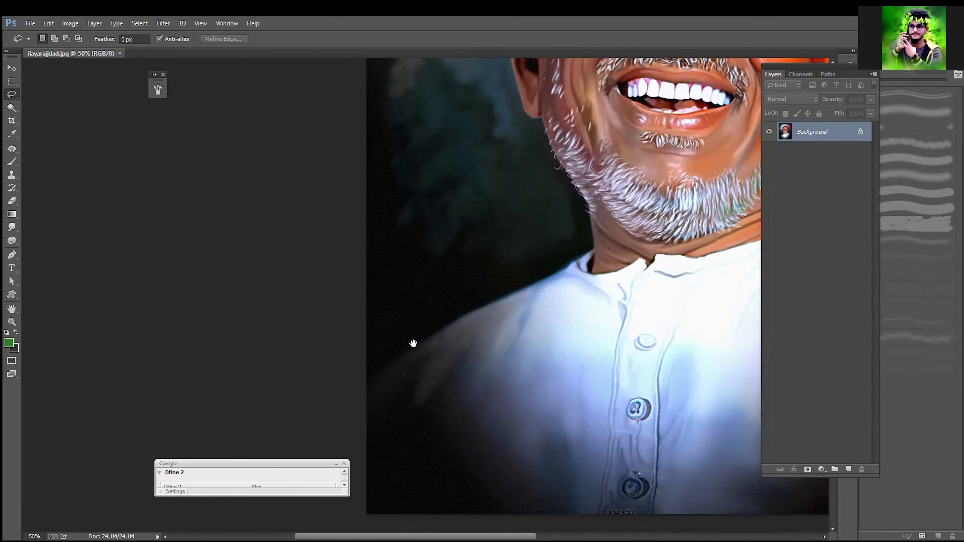
mouse_move(354, 366)
mouse_down()
mouse_move(312, 387)
mouse_move(332, 384)
mouse_move(417, 319)
mouse_move(489, 294)
mouse_move(530, 266)
mouse_move(526, 175)
mouse_up()
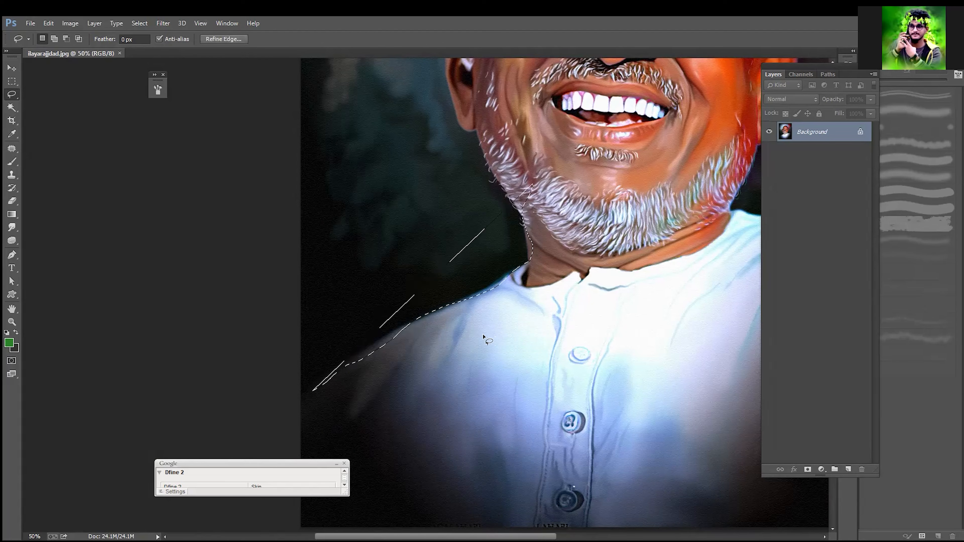
click(369, 370)
Step: Trace a closed freehand Lasso selection around the whole man, following the shoulders, neck, beard, ears and hair down to the image's lower edge
drag(310, 392, 380, 342)
mouse_move(432, 315)
mouse_down()
mouse_move(495, 288)
mouse_move(530, 259)
mouse_move(521, 214)
mouse_move(530, 342)
mouse_move(520, 324)
mouse_up()
mouse_move(493, 284)
mouse_down()
mouse_move(485, 257)
mouse_move(508, 357)
mouse_move(480, 288)
mouse_up()
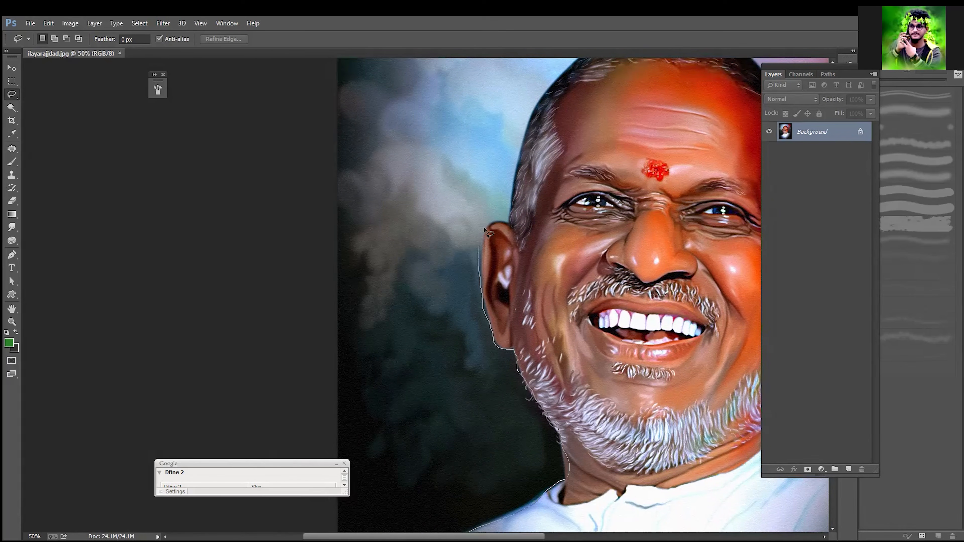
drag(514, 227, 493, 314)
mouse_move(492, 278)
mouse_down()
mouse_move(501, 235)
mouse_move(442, 311)
mouse_move(477, 255)
mouse_move(521, 213)
mouse_move(596, 187)
mouse_move(652, 199)
mouse_move(707, 258)
mouse_up()
drag(727, 296, 650, 225)
mouse_move(660, 267)
mouse_down()
mouse_move(662, 349)
mouse_move(686, 347)
mouse_move(658, 272)
mouse_move(654, 324)
mouse_move(613, 398)
mouse_move(615, 284)
mouse_move(591, 341)
mouse_move(683, 354)
mouse_up()
drag(743, 362, 748, 363)
drag(669, 320, 567, 265)
drag(646, 308, 685, 305)
mouse_move(658, 385)
mouse_down()
mouse_move(761, 245)
mouse_move(661, 393)
mouse_move(715, 316)
mouse_move(720, 326)
mouse_move(656, 381)
mouse_move(563, 409)
mouse_move(471, 398)
mouse_move(422, 369)
mouse_move(369, 358)
mouse_move(315, 300)
mouse_move(418, 396)
mouse_move(345, 351)
mouse_move(307, 347)
mouse_up()
drag(620, 202, 542, 287)
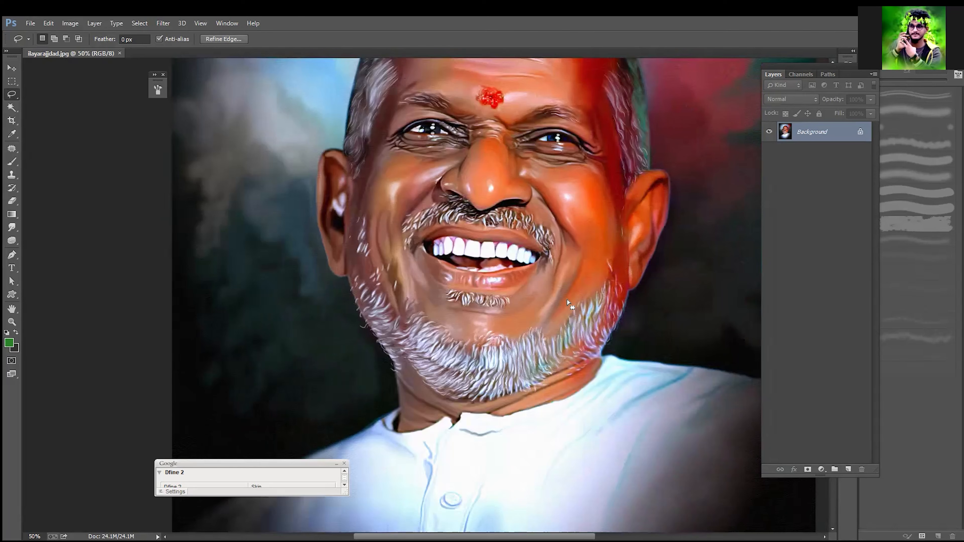
key(ctrl+minus)
key(ctrl+minus)
key(ctrl+minus)
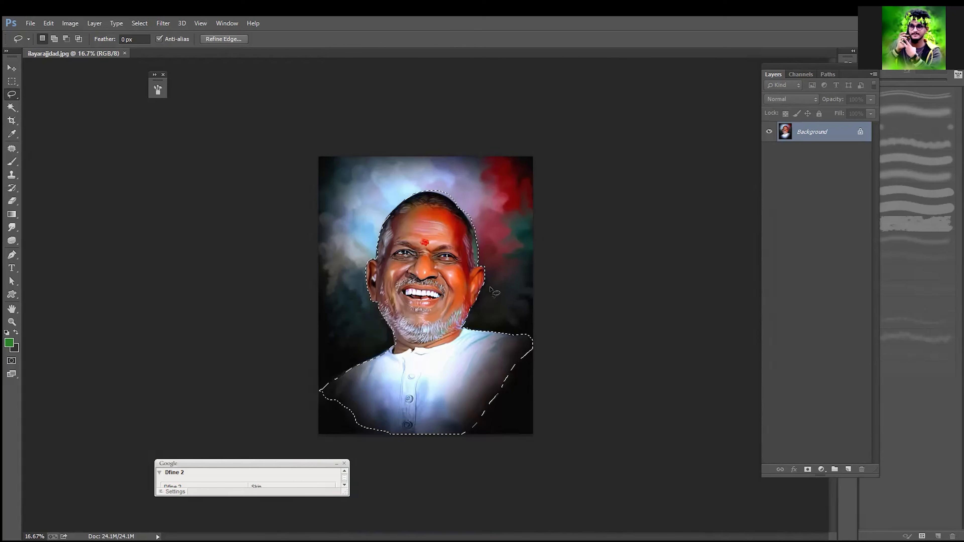
key(shift)
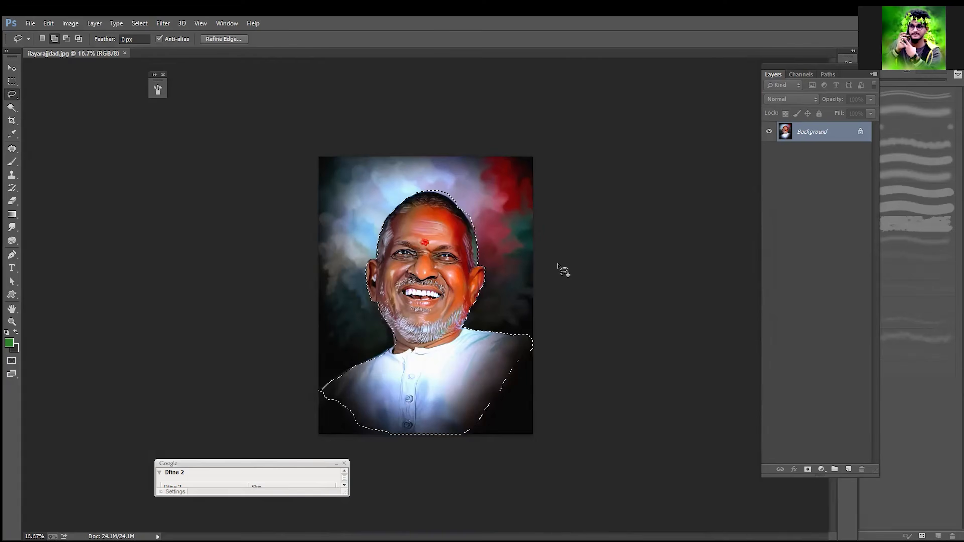
key(shift+F6)
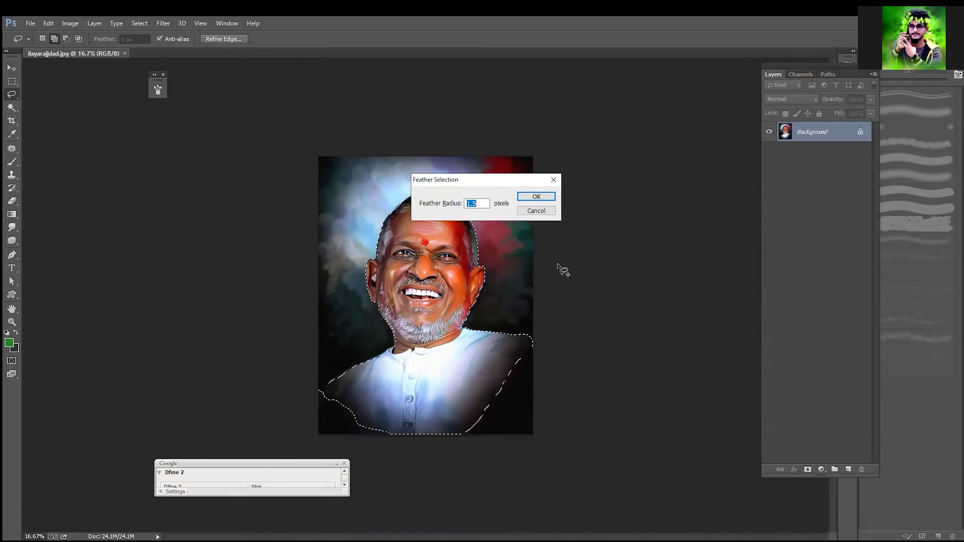
click(546, 213)
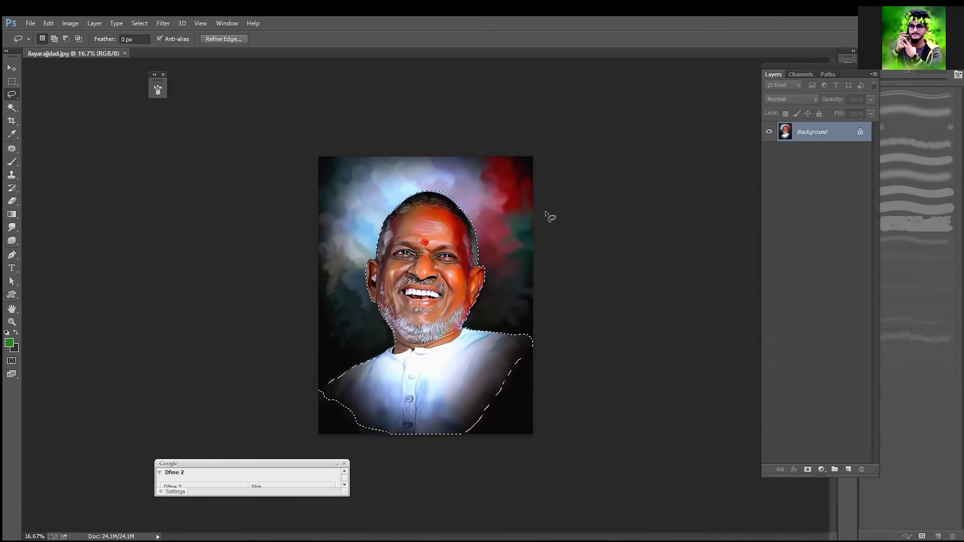
Step: Feather the selection around the man by 1.5 pixels, restoring the selection with an undo if it is dropped
key(shift)
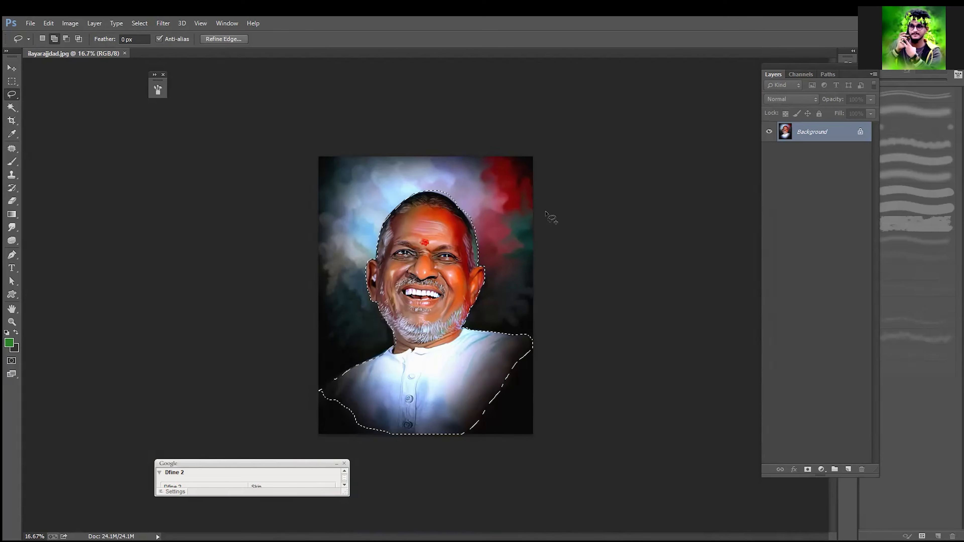
key(shift+F6)
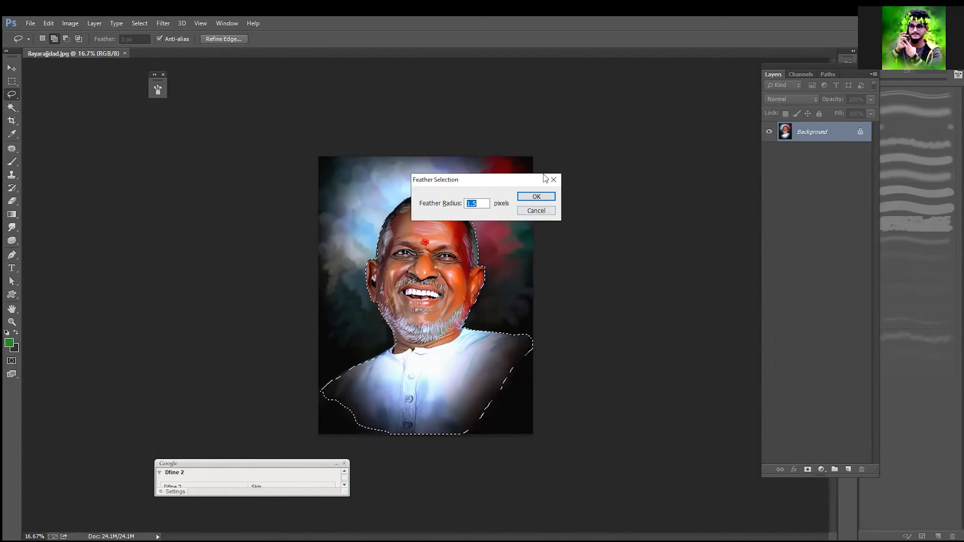
click(536, 198)
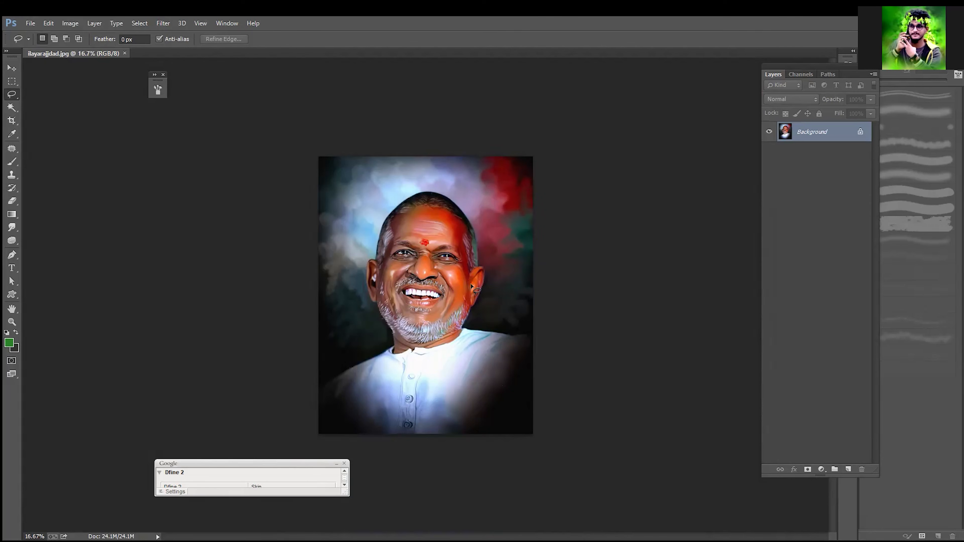
key(ctrl+z)
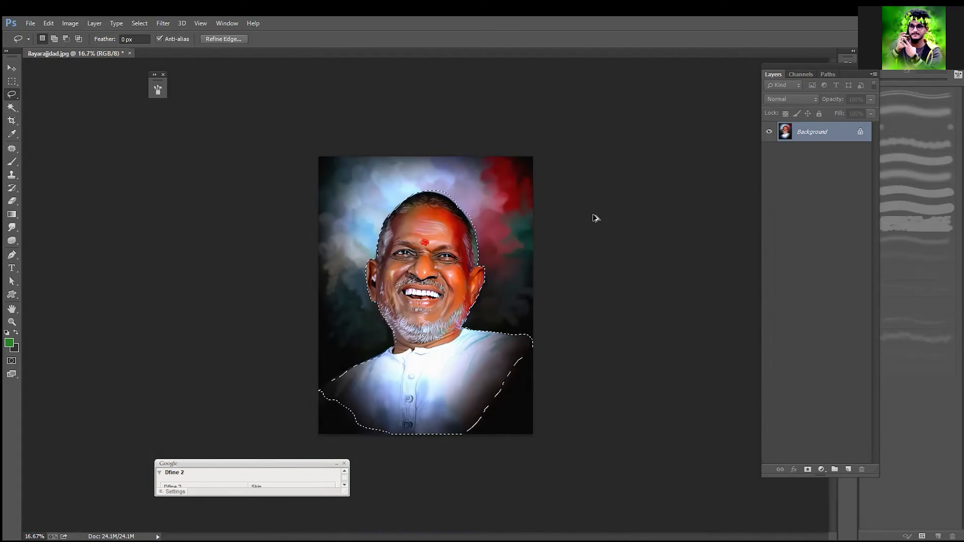
Step: Feather the selection around the man again and copy the selected area to a new layer
key(shift)
key(shift+F6)
key(Return)
key(ctrl+j)
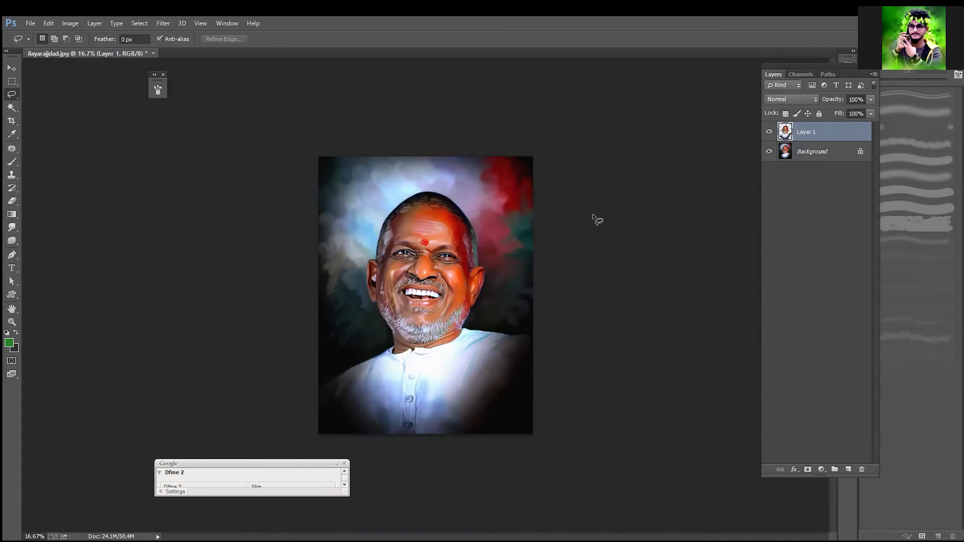
Step: Hide the Background layer and examine the cutout's edges around the hair, ears, beard and shoulder
click(769, 151)
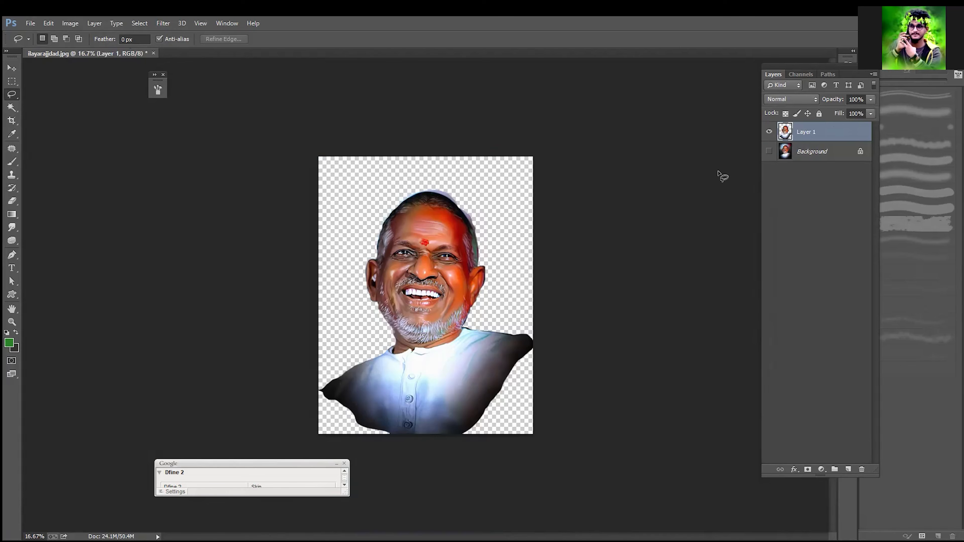
key(ctrl+plus)
key(ctrl+plus)
key(ctrl+plus)
key(ctrl+plus)
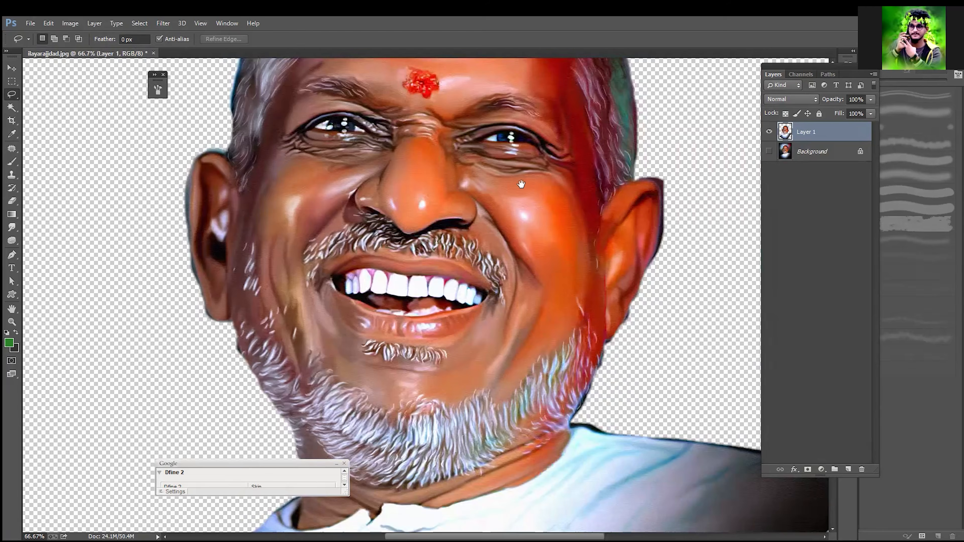
drag(521, 184, 543, 493)
drag(577, 211, 595, 225)
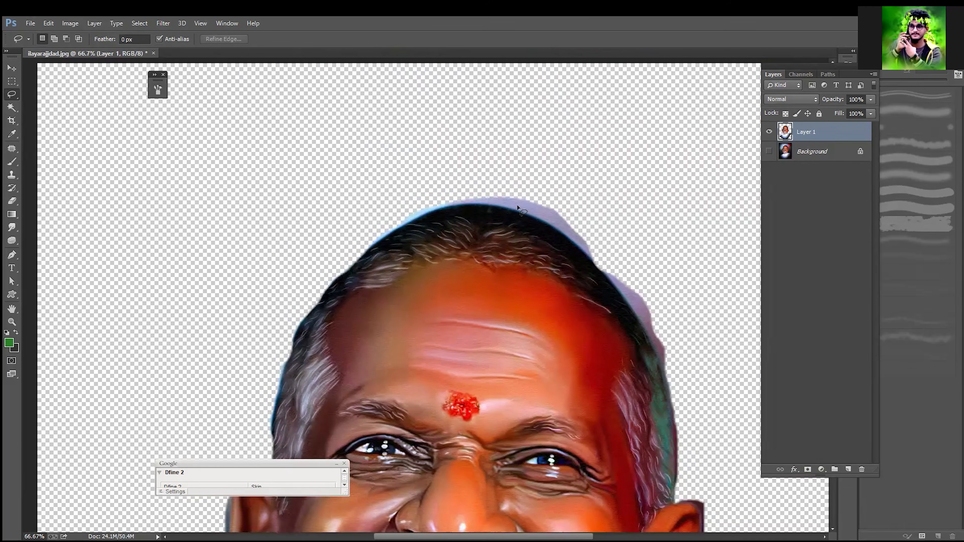
drag(547, 254, 543, 171)
drag(458, 237, 559, 129)
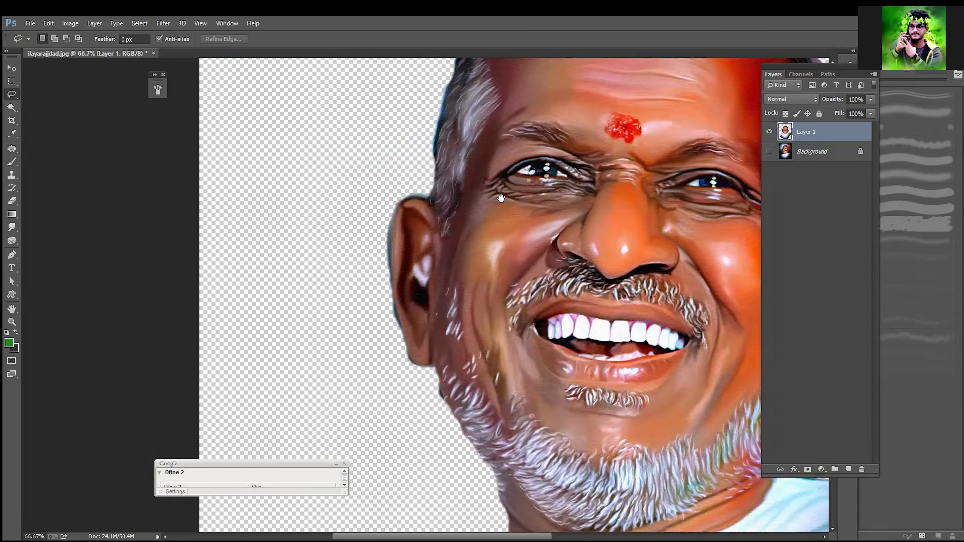
drag(501, 196, 592, 76)
drag(520, 278, 508, 241)
drag(486, 330, 542, 188)
drag(588, 246, 453, 354)
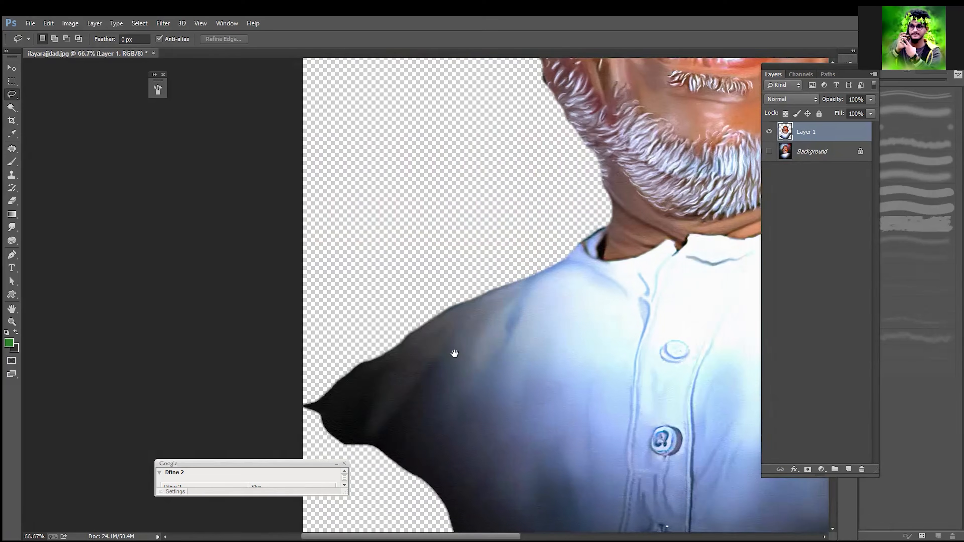
Step: Undo the cutout back to the active selection around the man and copy the selected area to a new layer
drag(628, 131, 550, 281)
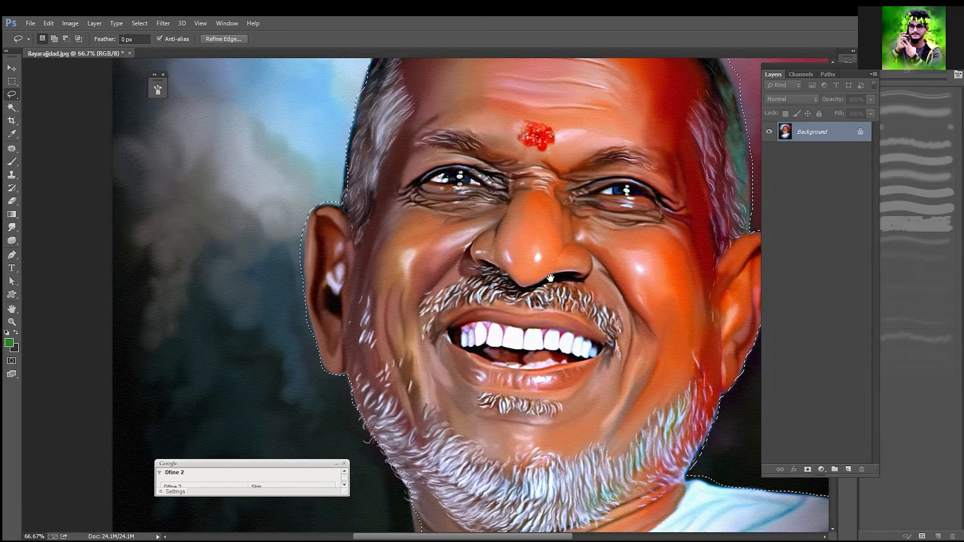
drag(523, 264, 540, 317)
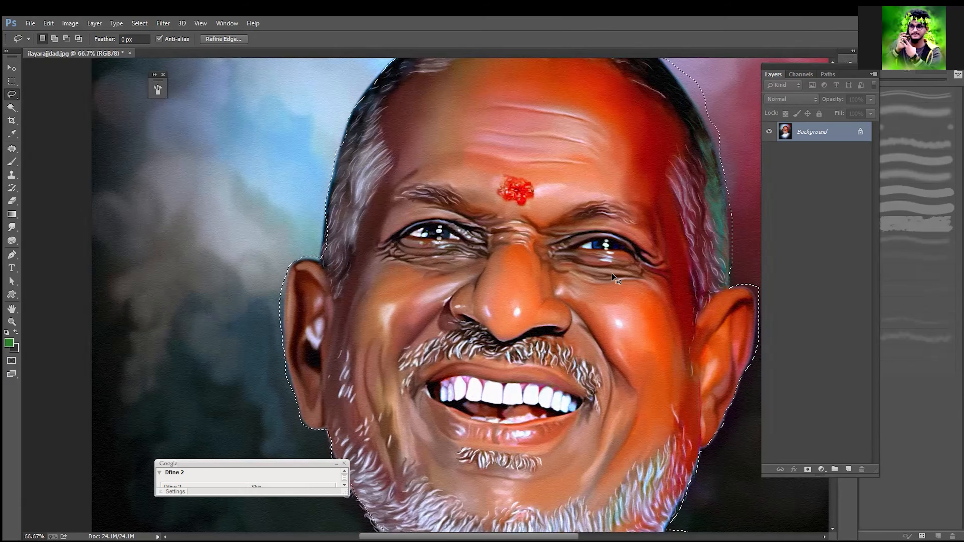
key(ctrl+minus)
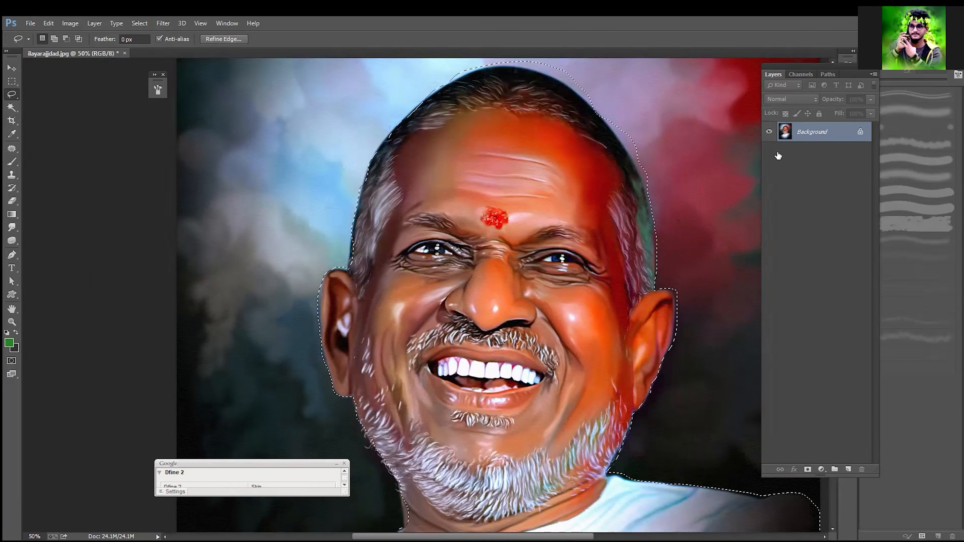
key(ctrl+j)
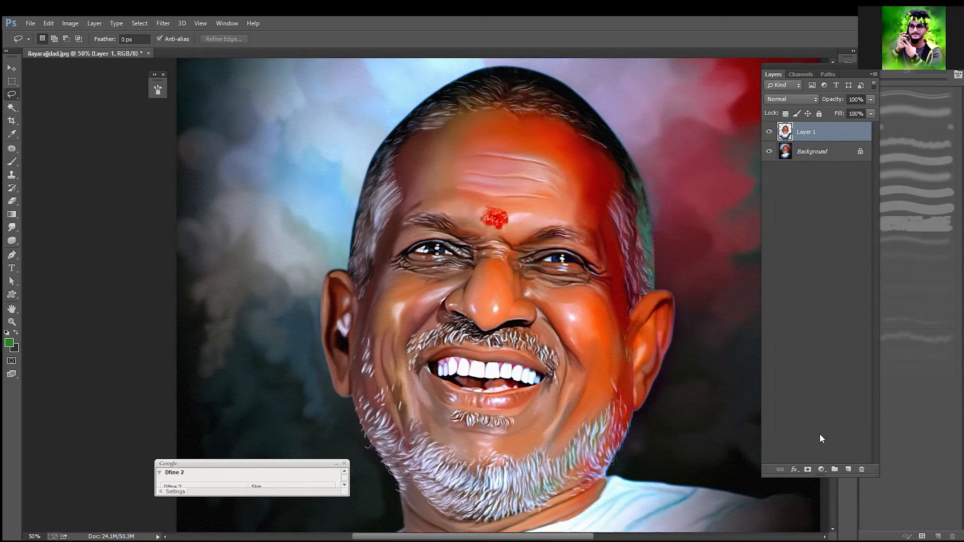
Step: Add a new layer and fill it with the background colour set to pink f3aeff
click(847, 469)
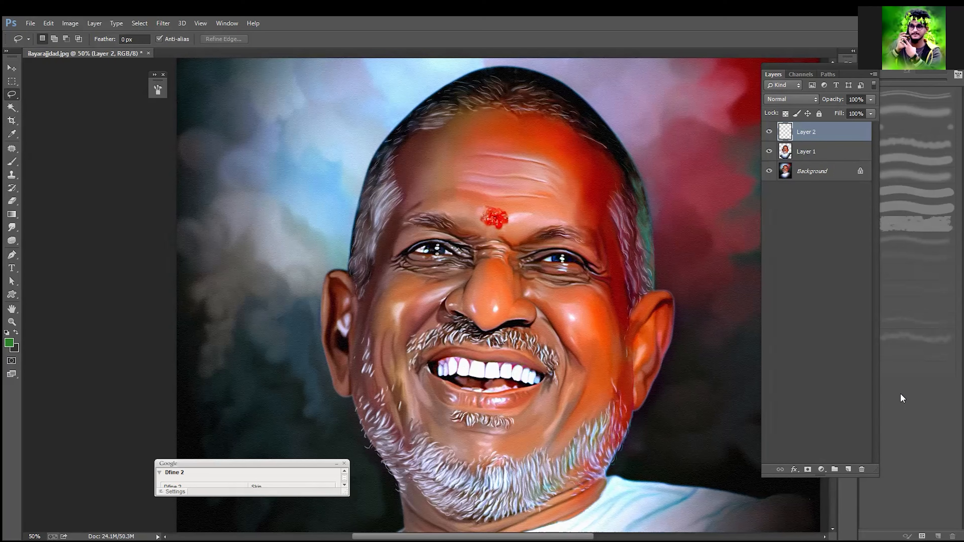
click(17, 349)
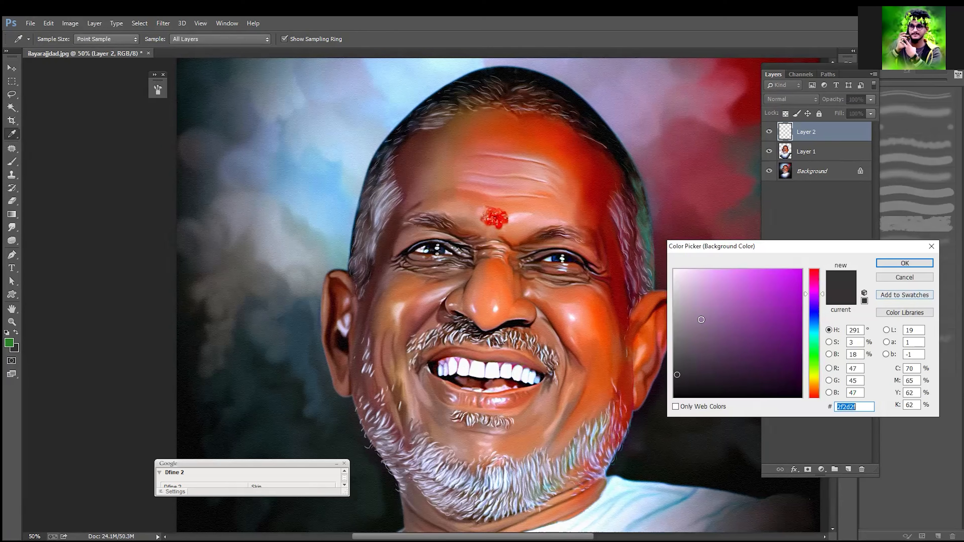
drag(687, 291, 715, 268)
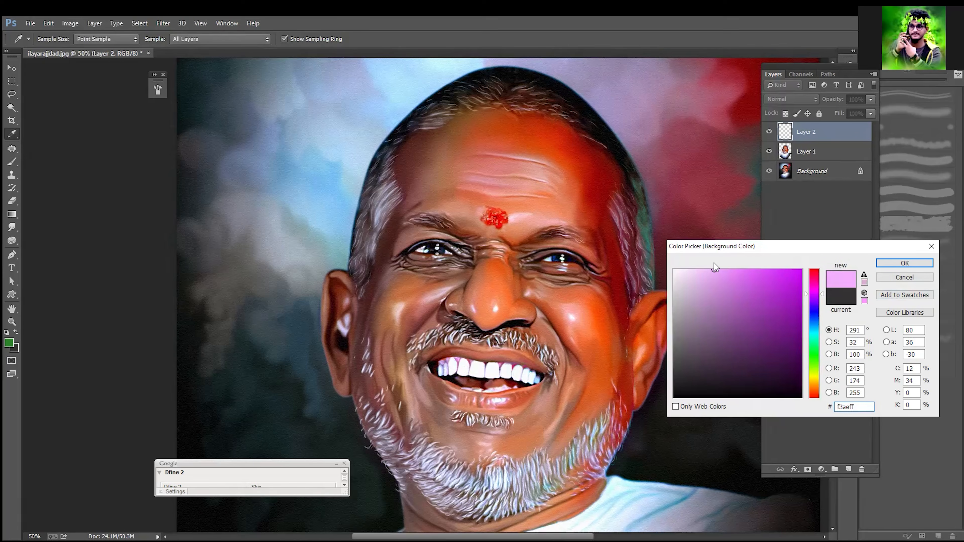
key(Return)
key(l)
key(ctrl+BackSpace)
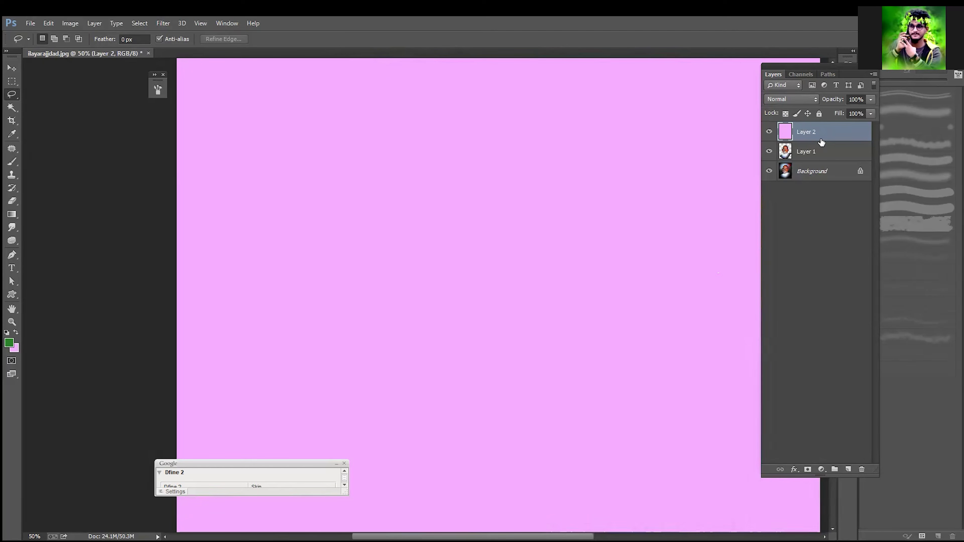
Step: Move the pink fill layer beneath the man's cutout layer
drag(821, 137, 822, 159)
key(ctrl+q)
click(536, 221)
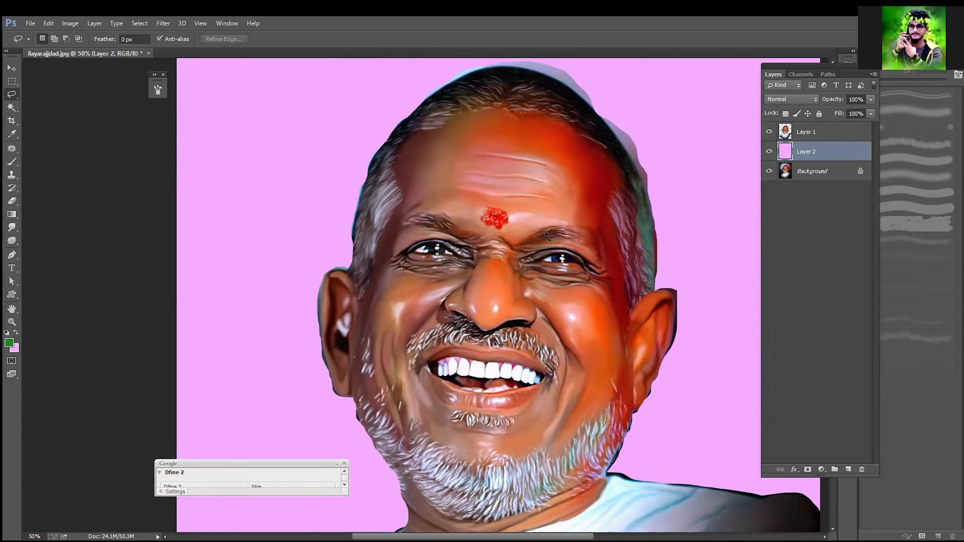
Step: Examine the cutout's edges against the pink fill around the hair, temple and ear
key(ctrl+plus)
key(ctrl+plus)
key(ctrl+plus)
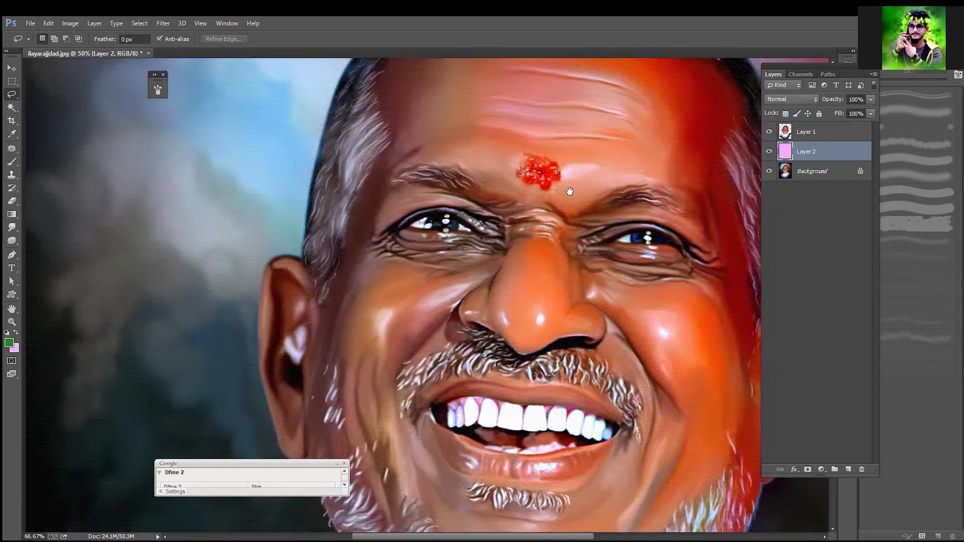
drag(556, 218, 439, 391)
drag(533, 245, 414, 413)
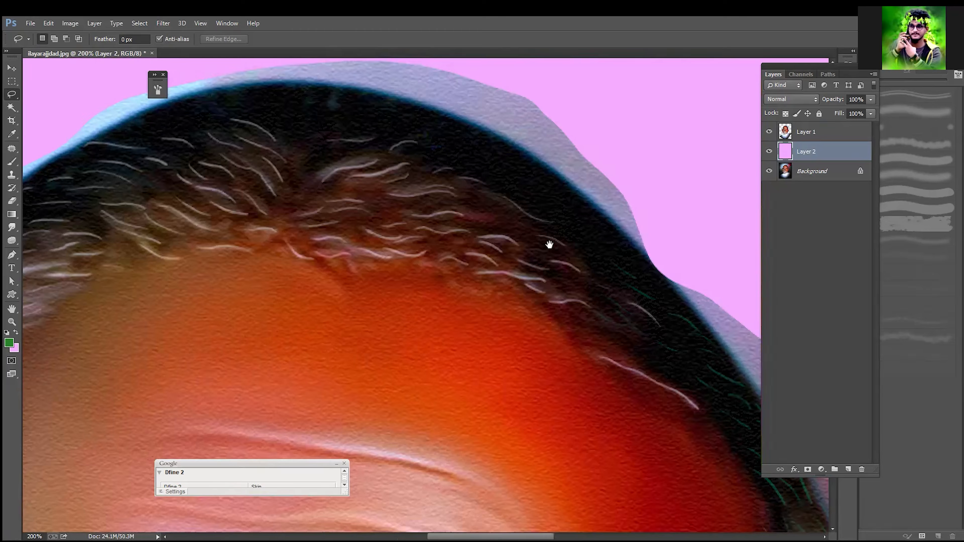
drag(548, 245, 475, 380)
drag(323, 251, 557, 209)
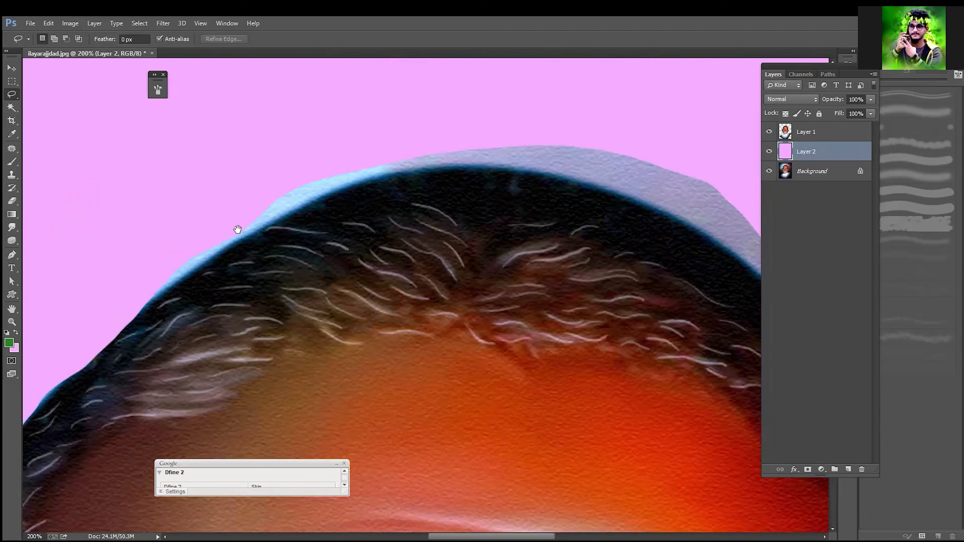
drag(271, 216, 388, 140)
right_click(339, 223)
click(287, 226)
right_click(286, 225)
click(250, 225)
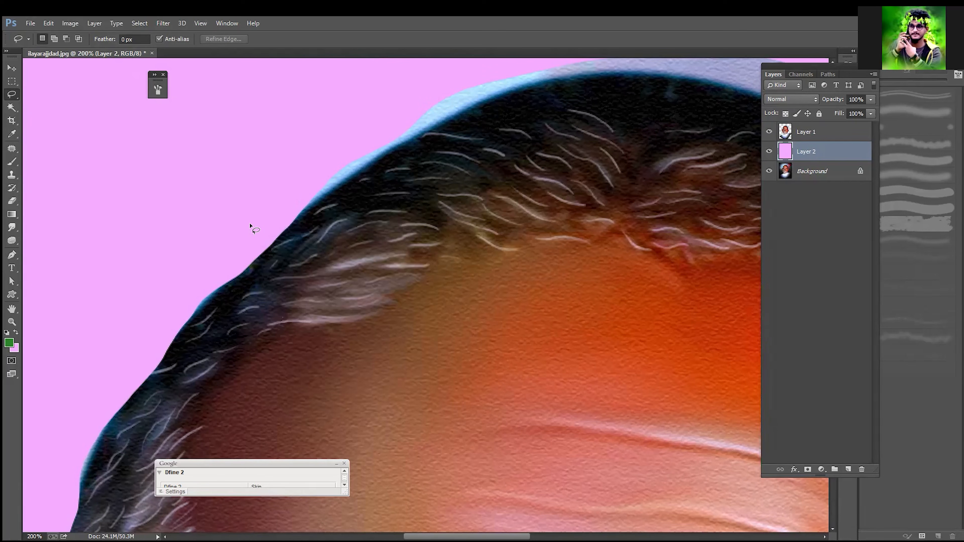
drag(308, 337, 444, 186)
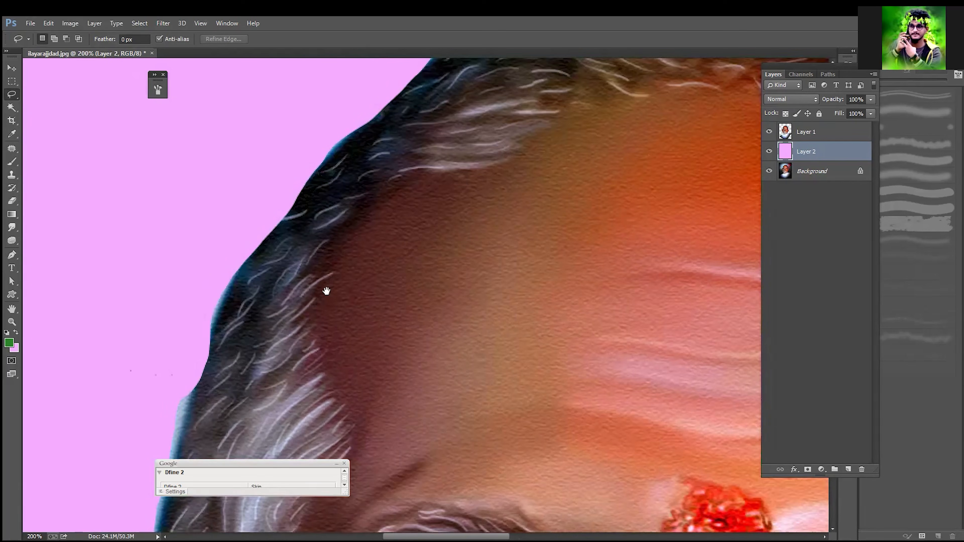
drag(327, 290, 350, 243)
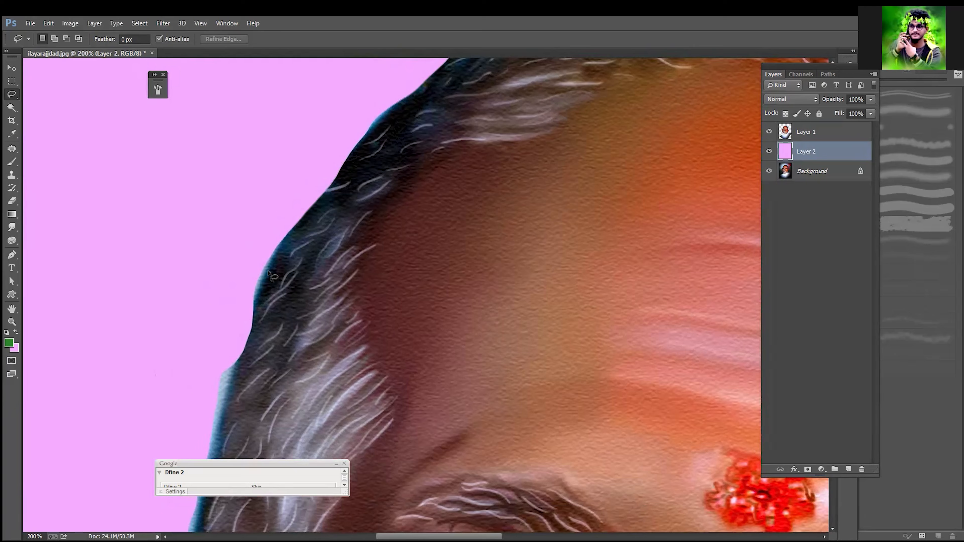
drag(335, 338, 367, 178)
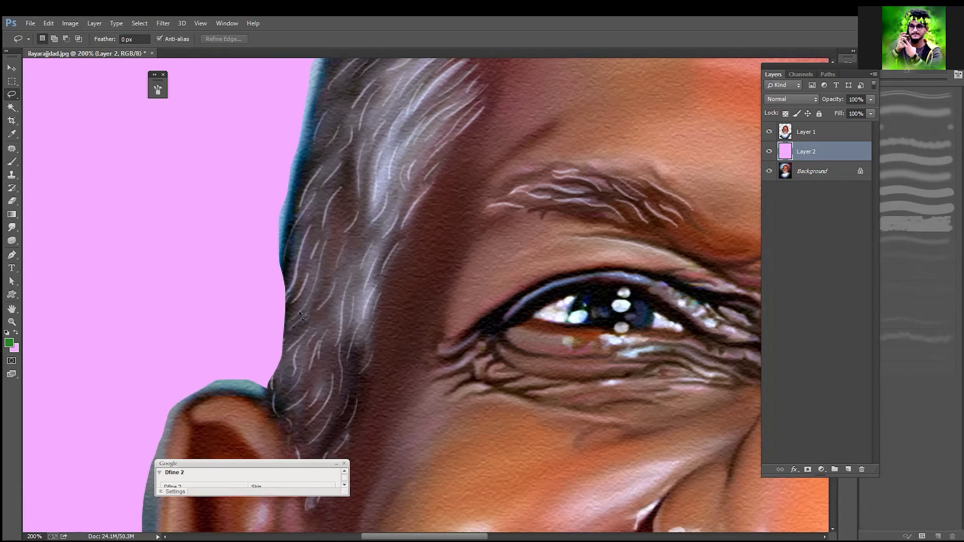
key(ctrl+minus)
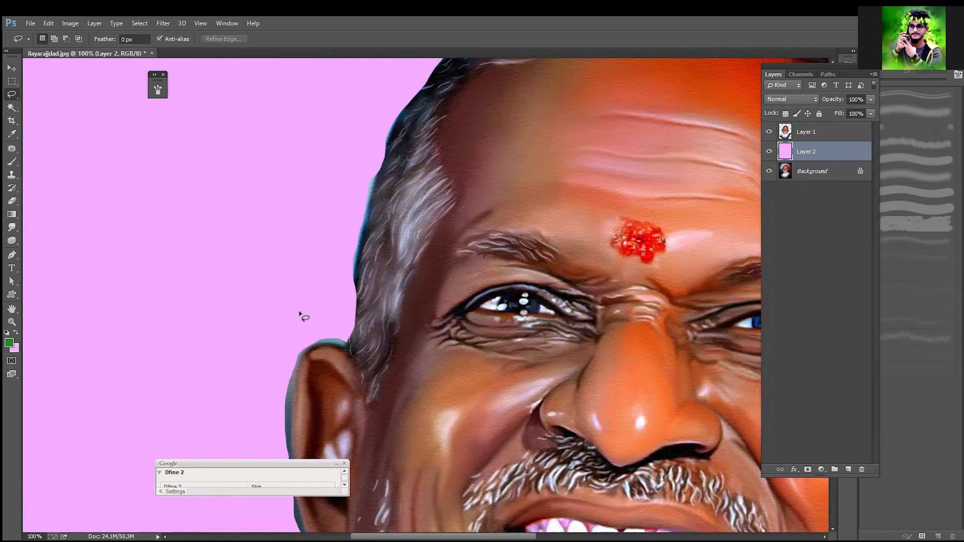
key(ctrl+minus)
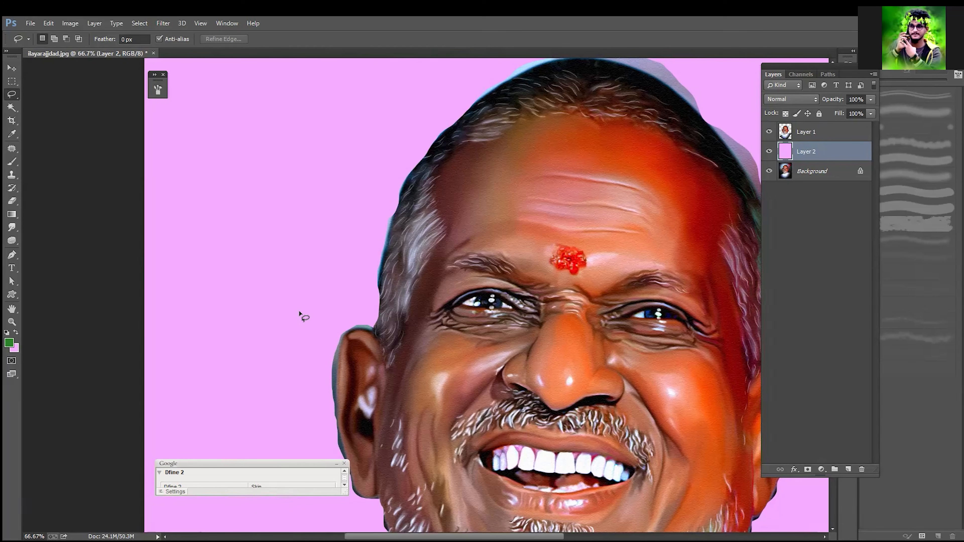
Step: Switch to the photo with the red flower and trace a closed Lasso selection along the flower's outer petal edge
right_click(12, 97)
click(259, 157)
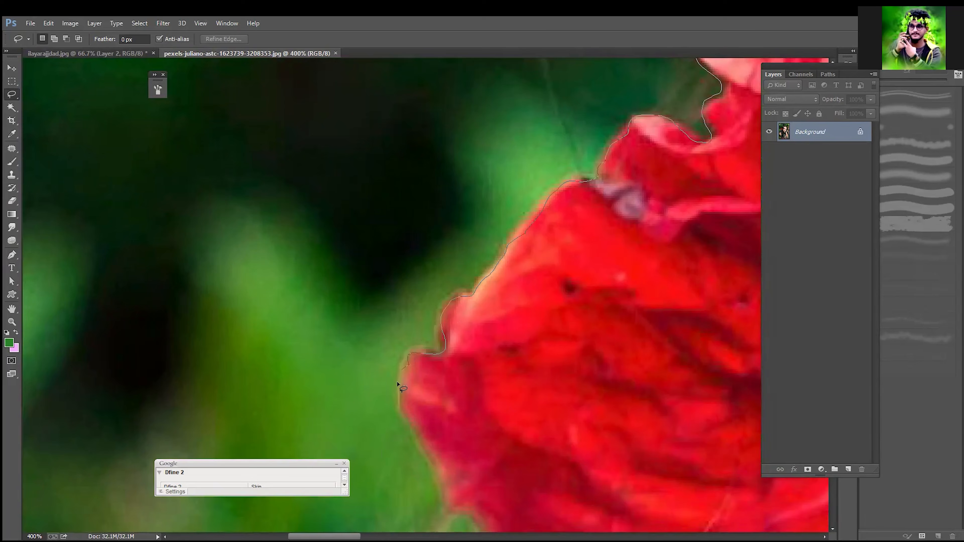
mouse_move(434, 462)
mouse_down()
mouse_move(459, 472)
mouse_move(557, 456)
mouse_move(703, 354)
mouse_move(426, 481)
mouse_move(506, 436)
mouse_move(644, 308)
mouse_move(673, 220)
mouse_move(646, 180)
mouse_up()
key(space)
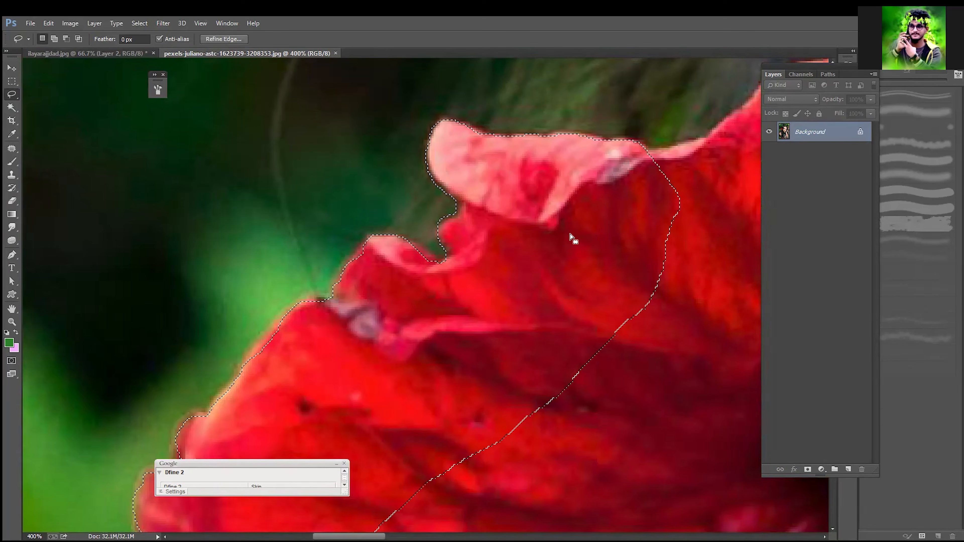
key(ctrl+minus)
key(ctrl+minus)
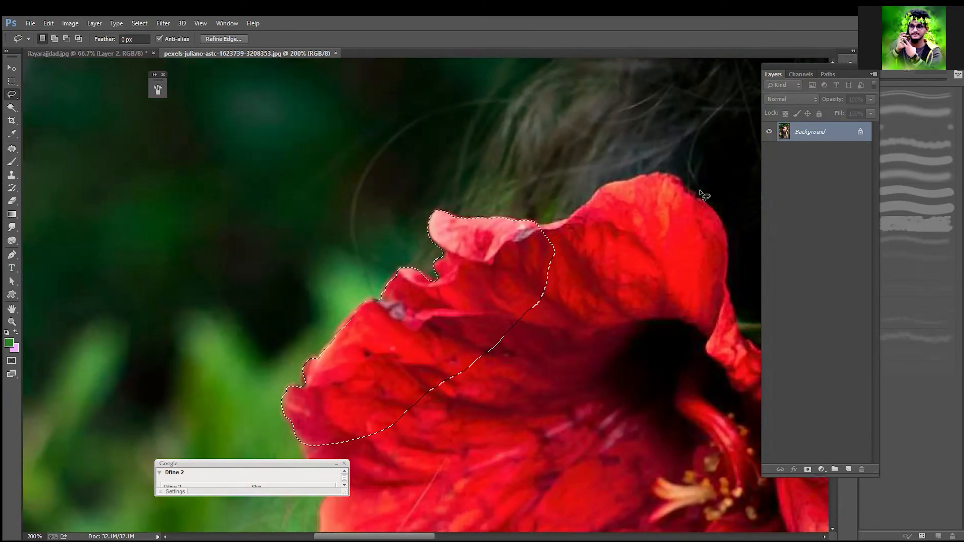
Step: Feather the petal selection by 1.5 pixels, copy it to a new layer and hide the Background layer
key(shift+F6)
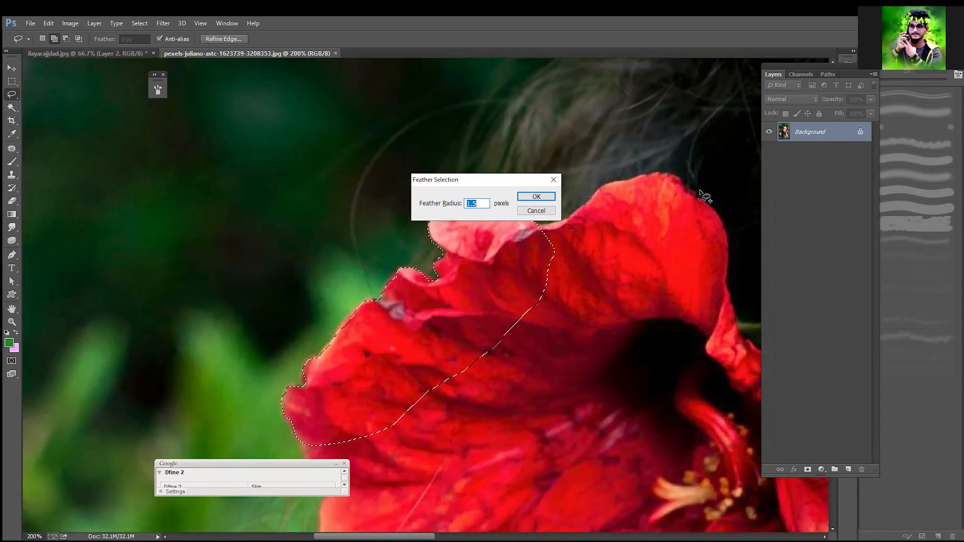
key(Return)
key(ctrl+j)
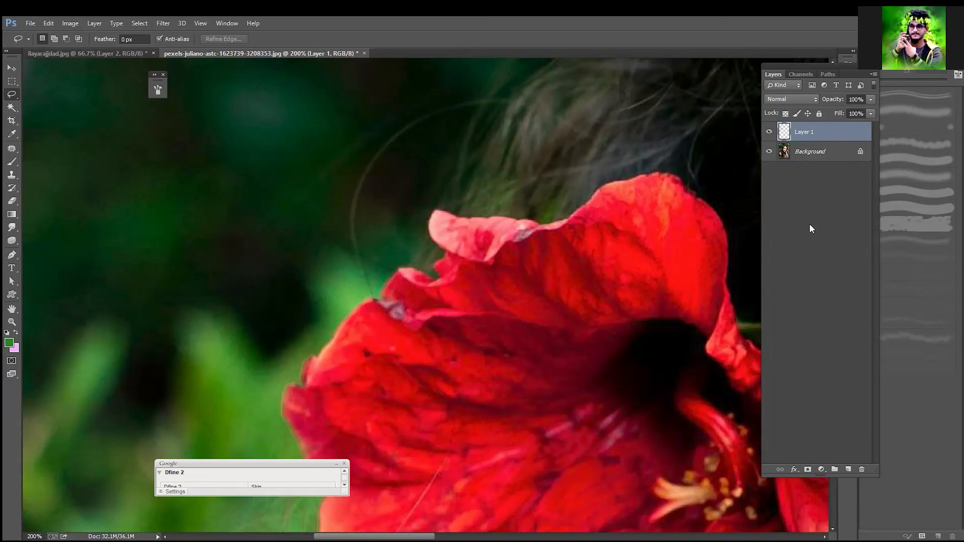
click(768, 151)
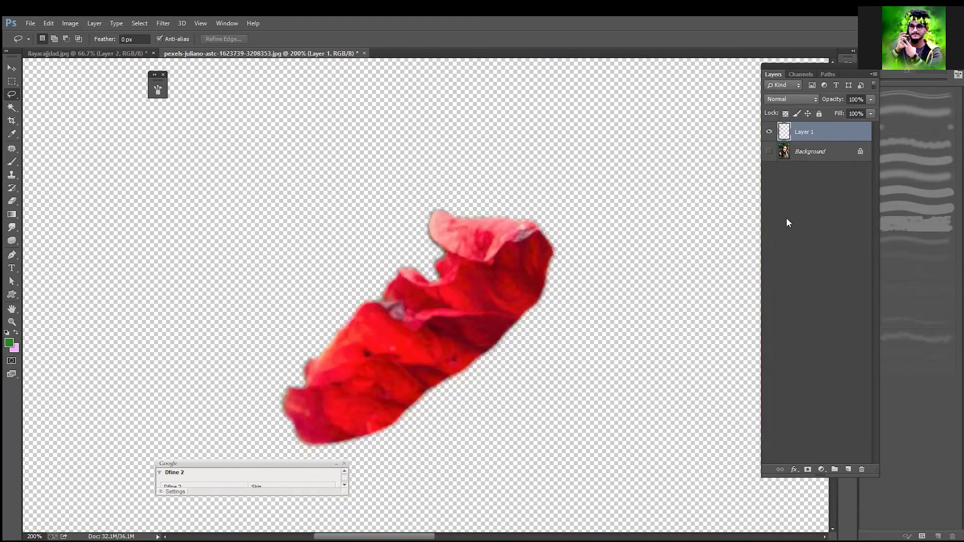
key(ctrl+minus)
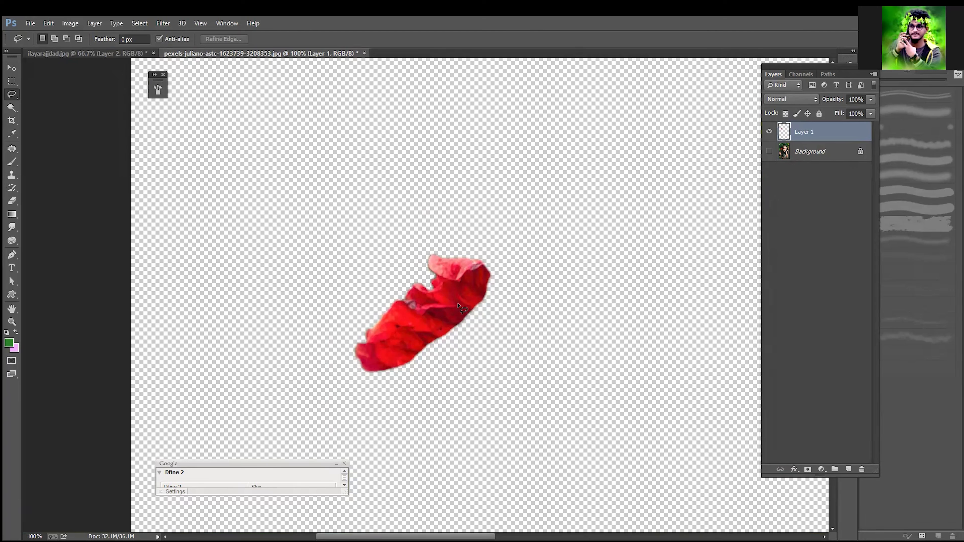
Step: Undo the petal cutout and deselect the petal in the flower photo
key(ctrl+alt+z)
key(ctrl+alt+z)
key(ctrl+d)
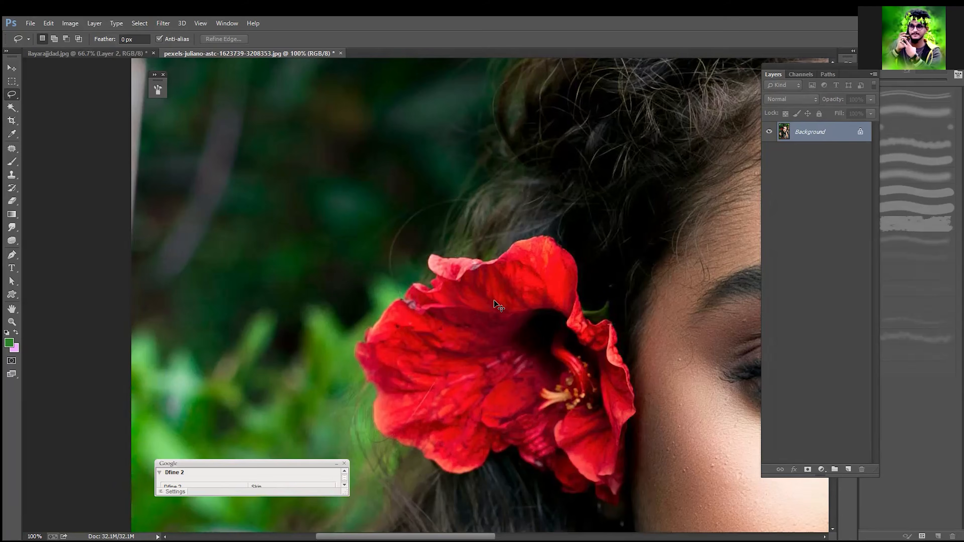
Step: Return to ilayarajjdad.jpg and delete the man's cutout layer and the pink fill layer
key(ctrl+Tab)
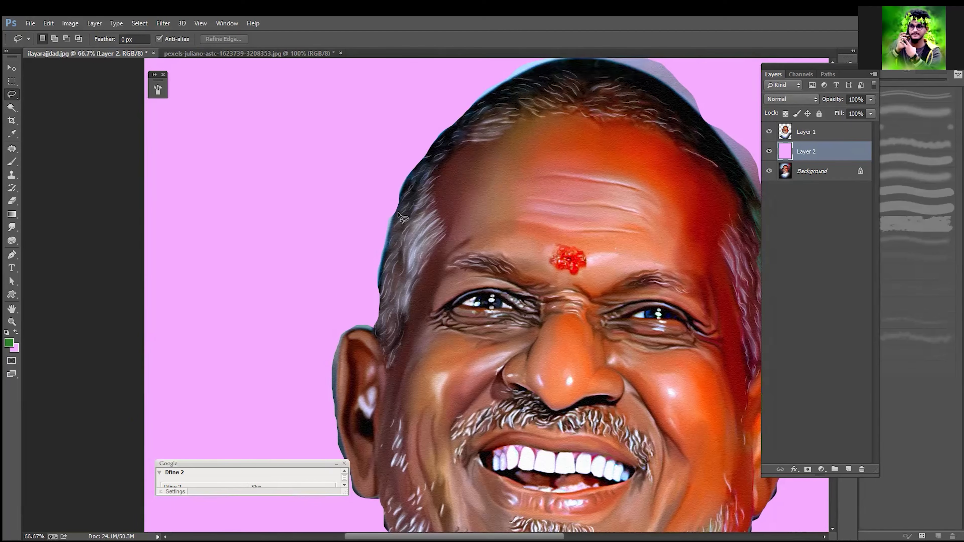
scroll(455, 348, down, 2)
scroll(451, 345, down, 12)
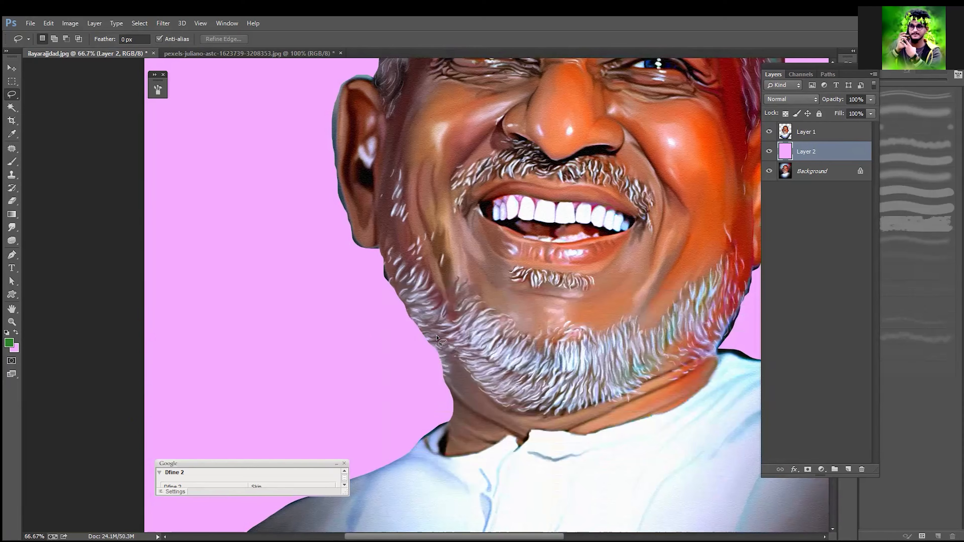
click(811, 136)
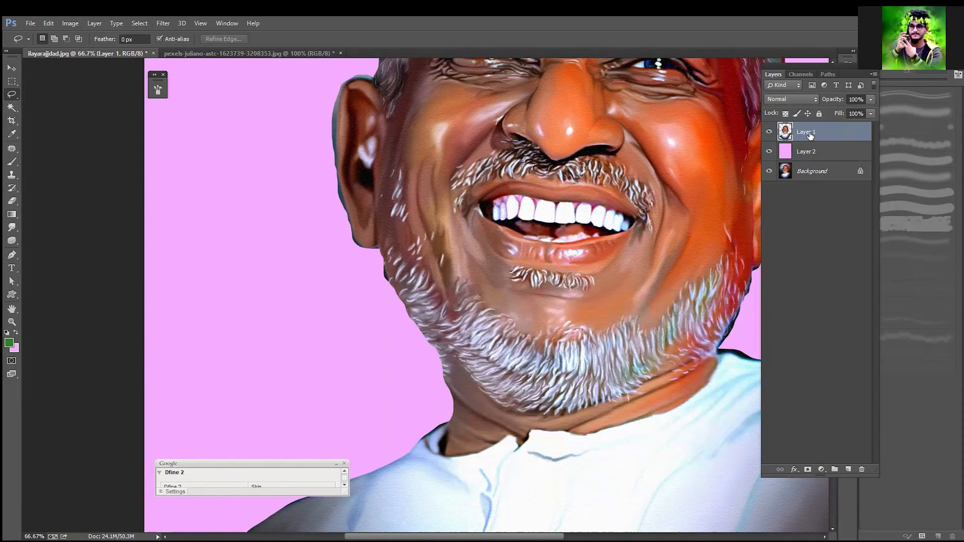
key(Delete)
key(Delete)
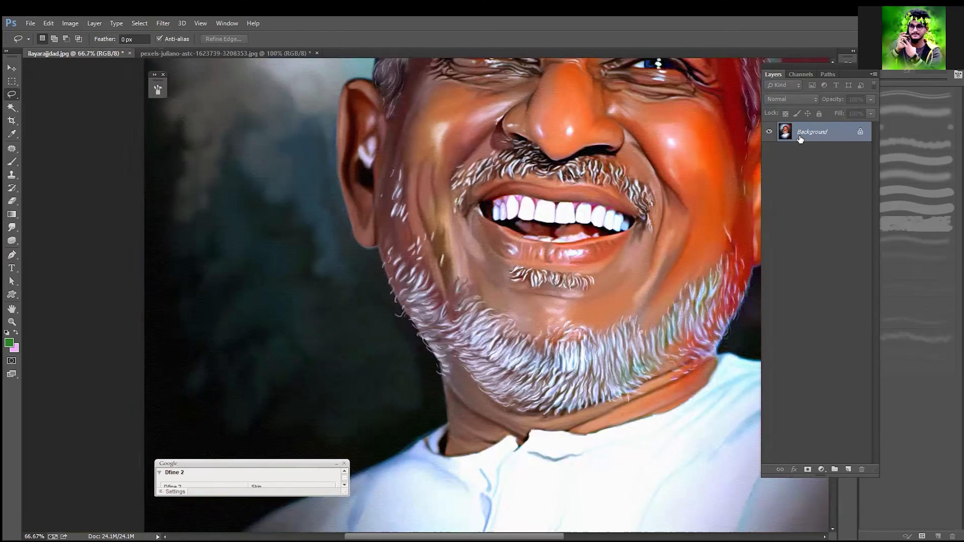
Step: Switch to the Polygonal Lasso Tool and start the man's outline at the photo's left edge, beside the shoulder
right_click(14, 95)
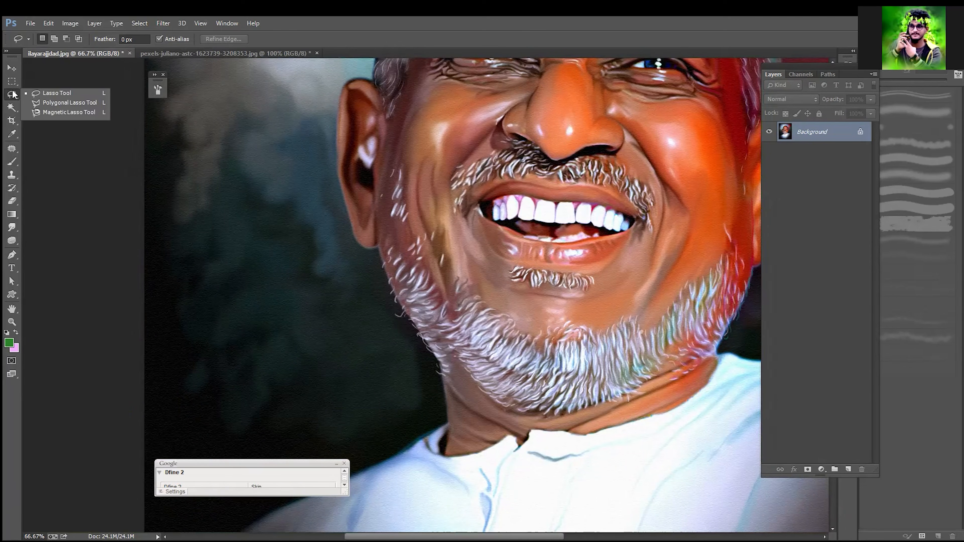
click(44, 104)
click(44, 101)
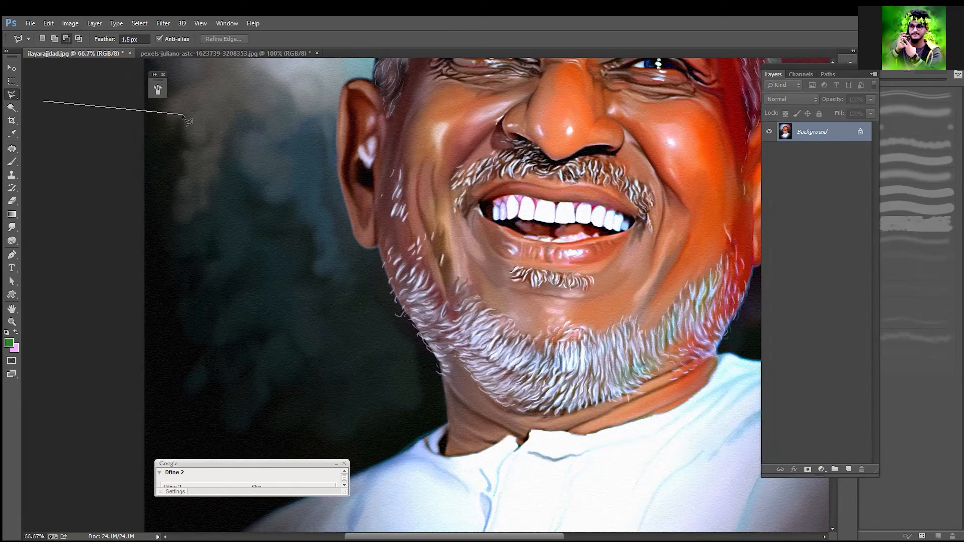
key(Escape)
drag(267, 257, 234, 224)
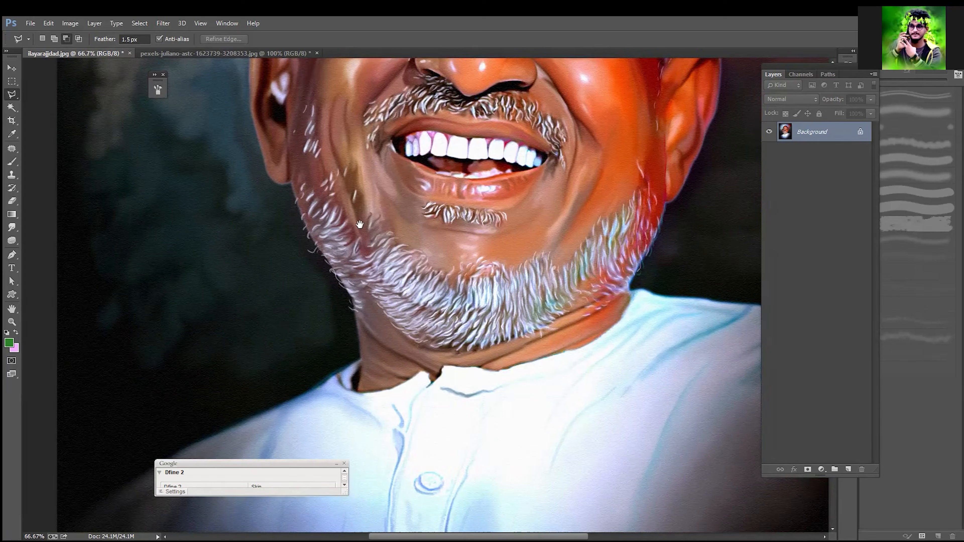
drag(249, 418, 360, 224)
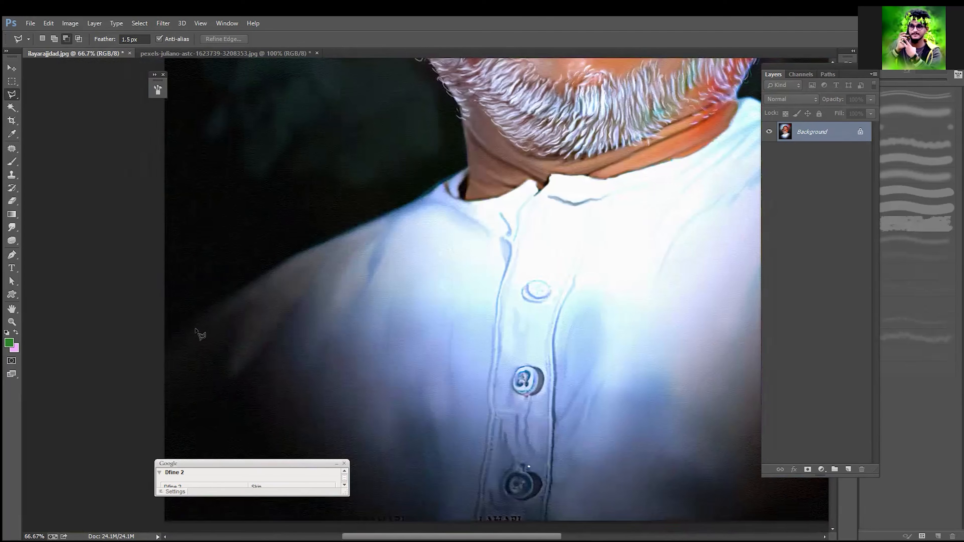
click(164, 345)
click(143, 283)
drag(259, 284, 268, 362)
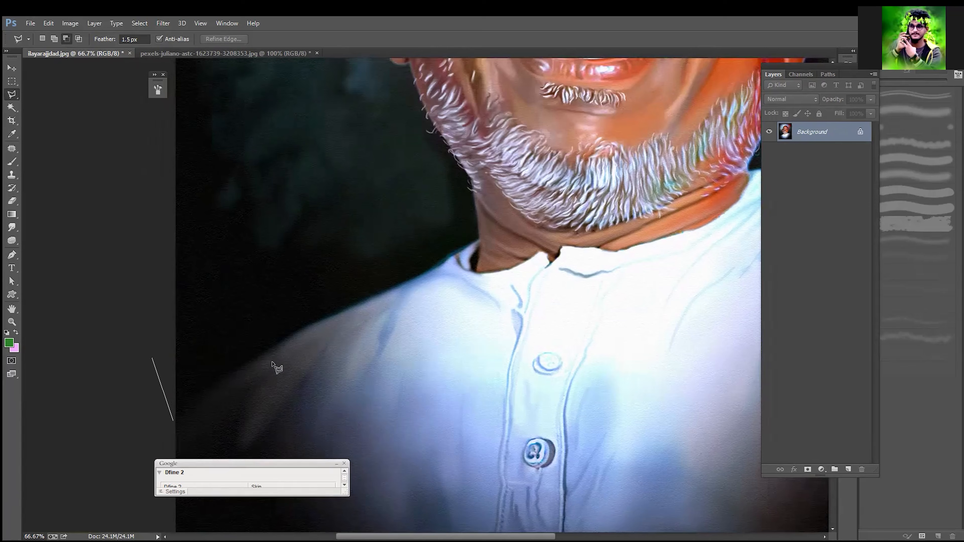
key(BackSpace)
Step: Trace the polygonal outline along the white shirt's left shoulder up to the base of the neck
click(233, 376)
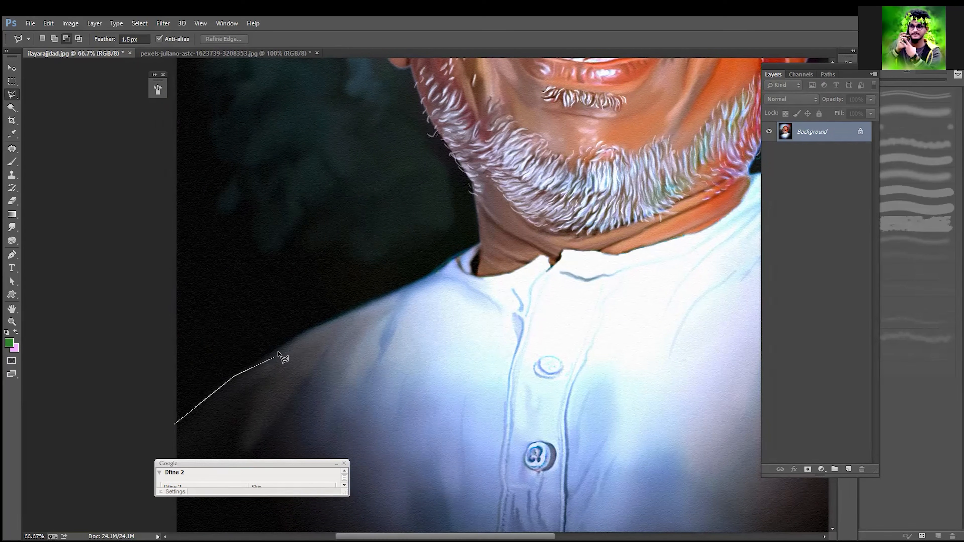
click(295, 336)
click(345, 313)
click(411, 285)
click(449, 261)
click(479, 243)
Step: Continue the polygonal outline up the left side of the neck and bearded jaw to the earlobe
scroll(452, 288, up, 2)
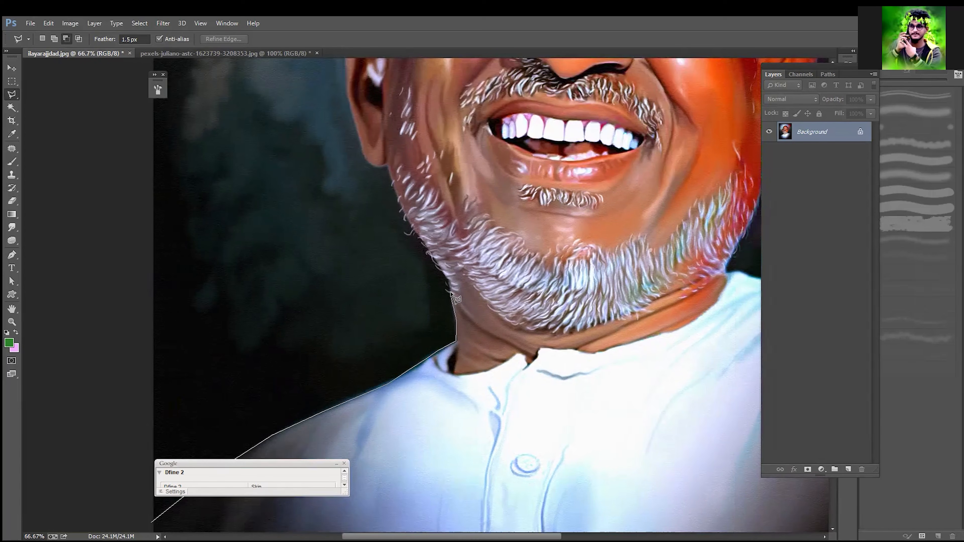
key(space)
drag(451, 301, 460, 350)
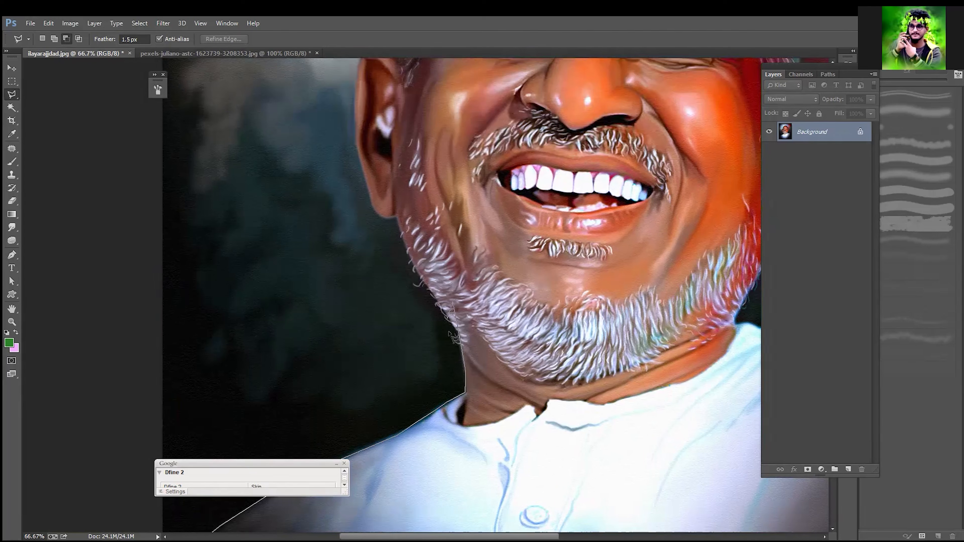
key(Delete)
click(456, 331)
drag(426, 282, 425, 339)
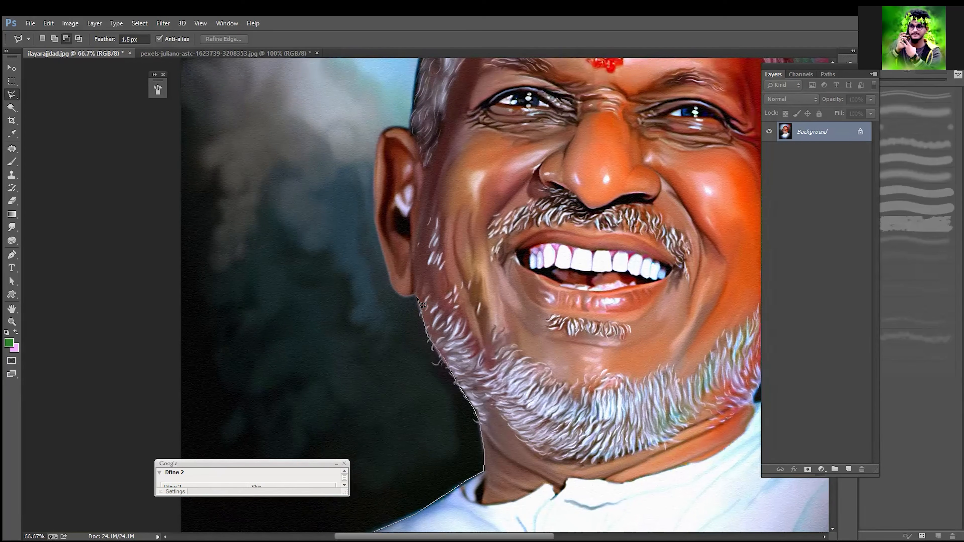
Step: Trace the polygonal outline around the left ear, from the lobe over its upper rim to the hair
drag(421, 302, 440, 364)
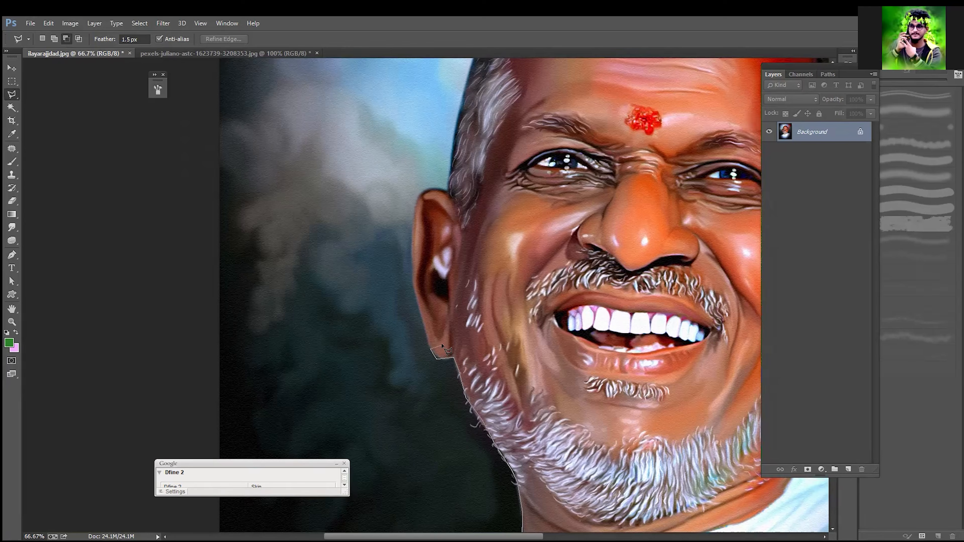
scroll(422, 346, up, 2)
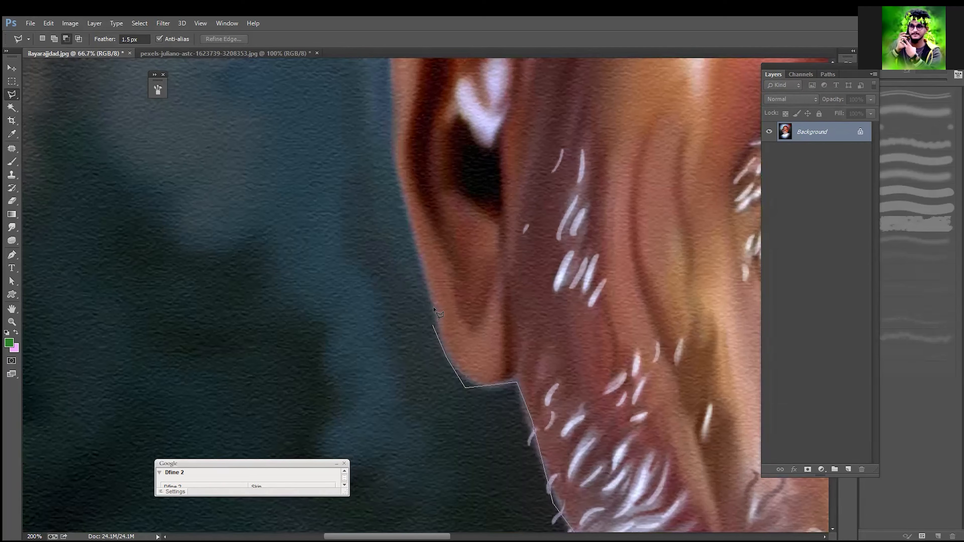
drag(425, 371, 423, 495)
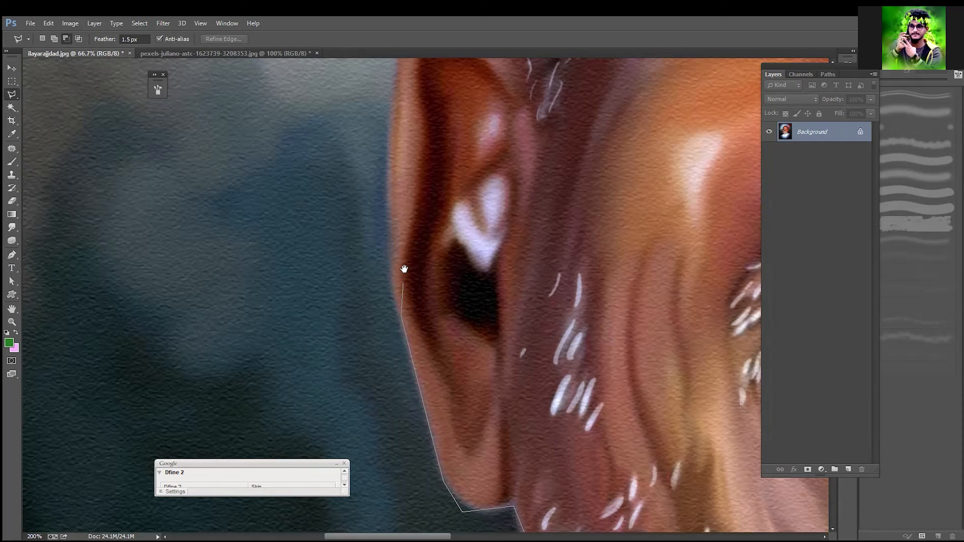
drag(404, 268, 404, 359)
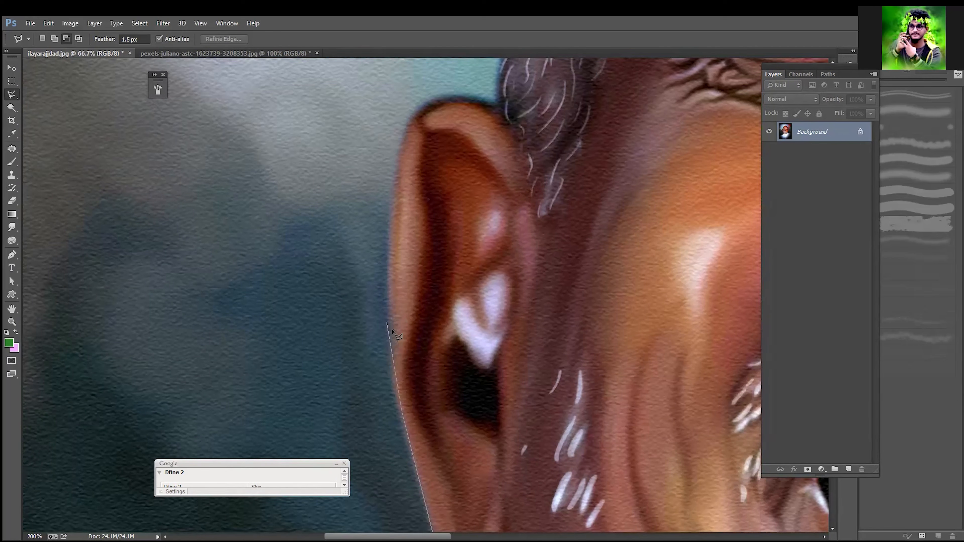
click(393, 327)
drag(396, 201, 375, 360)
key(Delete)
click(390, 285)
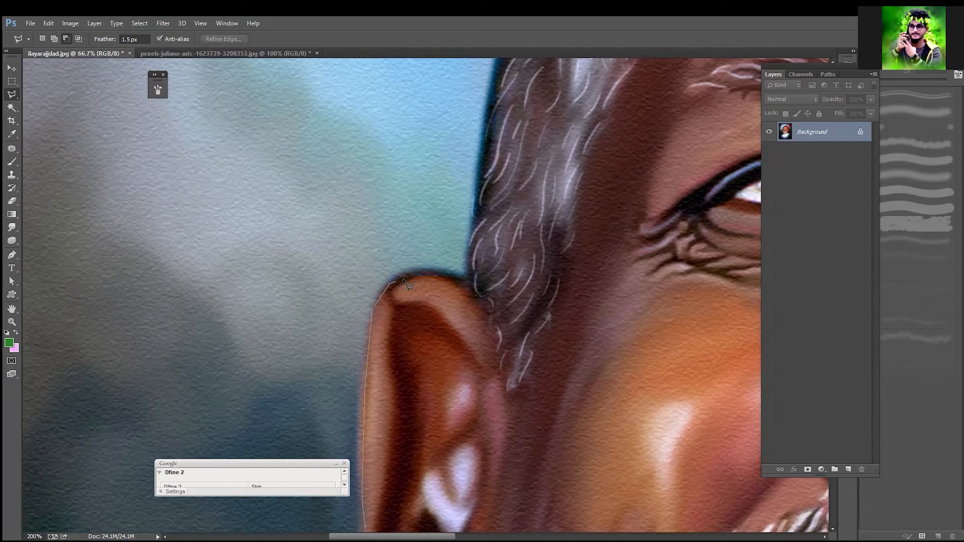
click(446, 274)
click(466, 278)
Step: Extend the polygonal outline along the hair edge above the left ear, up the side of the head
drag(430, 382, 380, 539)
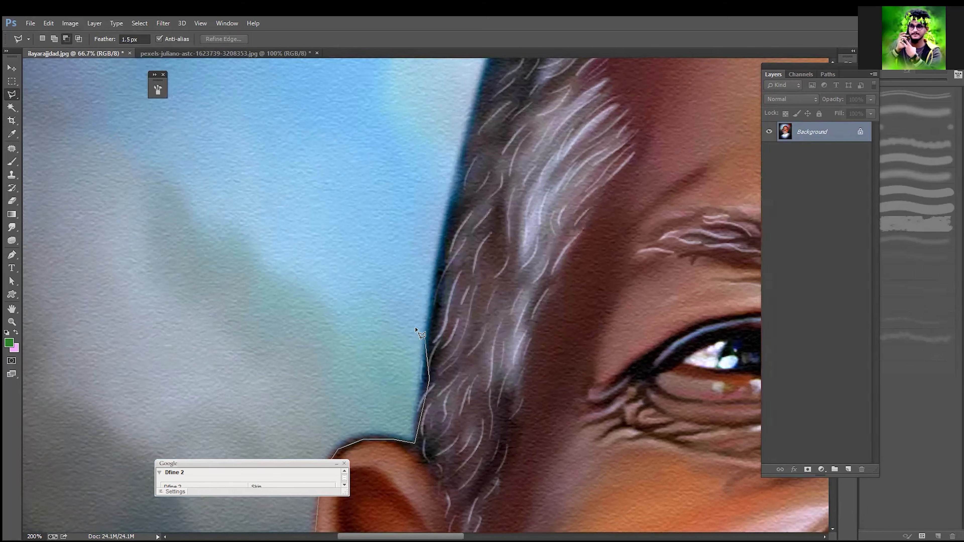
click(429, 302)
drag(469, 194, 396, 384)
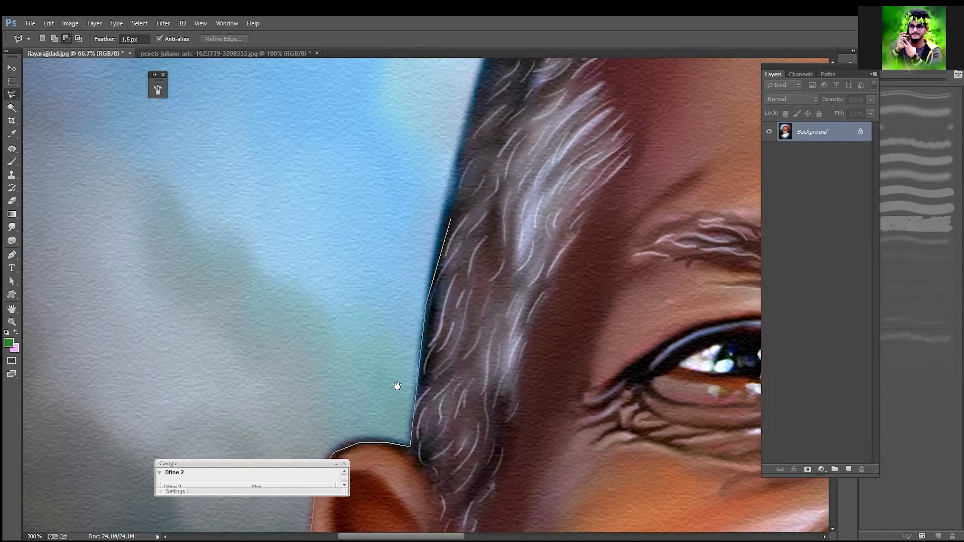
click(398, 291)
click(399, 296)
click(435, 186)
drag(457, 174, 357, 394)
click(417, 295)
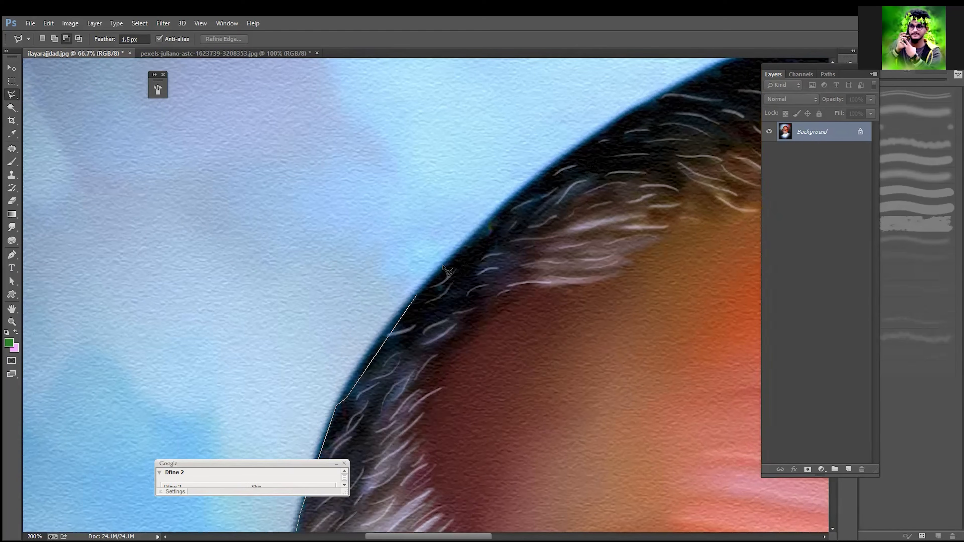
Step: Trace the polygonal outline along the upper-left curve of the hair to the crown of the head
drag(531, 180, 344, 323)
click(433, 264)
drag(493, 246, 321, 328)
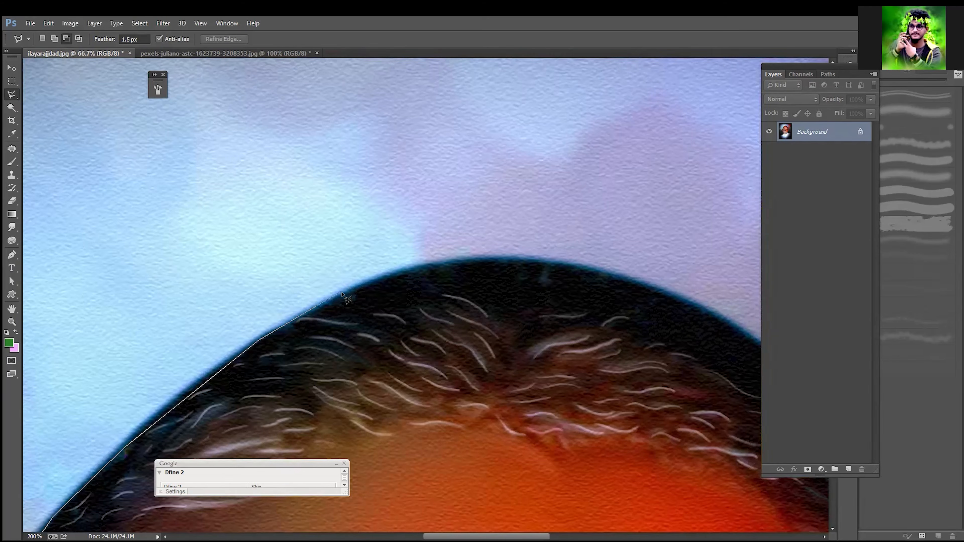
click(343, 292)
click(441, 263)
click(493, 261)
drag(498, 261, 369, 294)
click(429, 294)
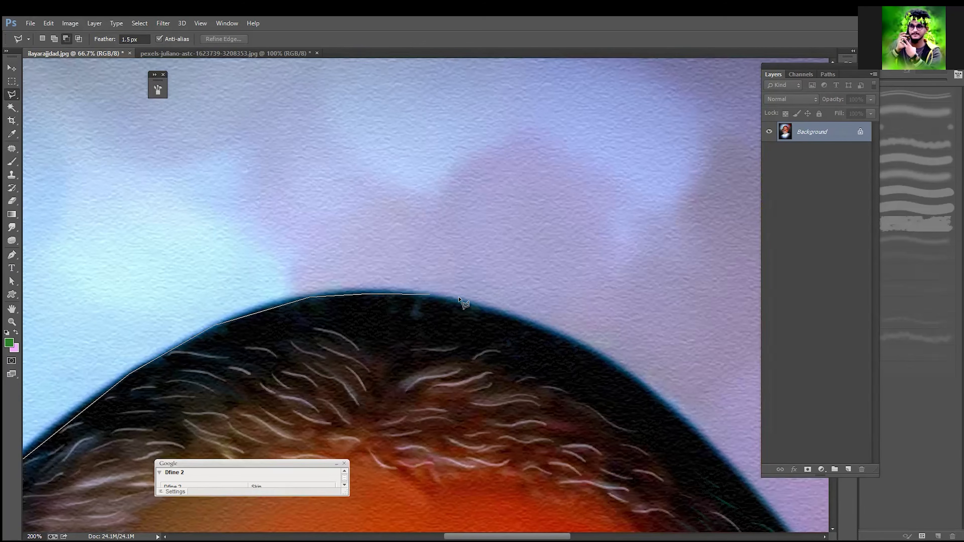
Step: Carry the polygonal outline over the crown and onto the dark hair's right-hand curve
click(486, 307)
drag(431, 308, 306, 284)
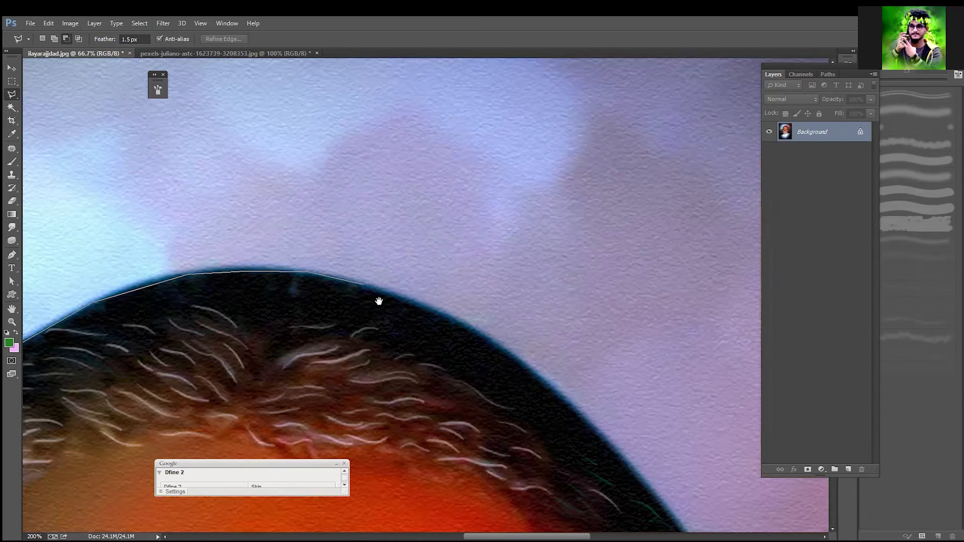
click(403, 298)
drag(392, 286, 386, 284)
click(386, 286)
click(417, 297)
drag(434, 305, 382, 273)
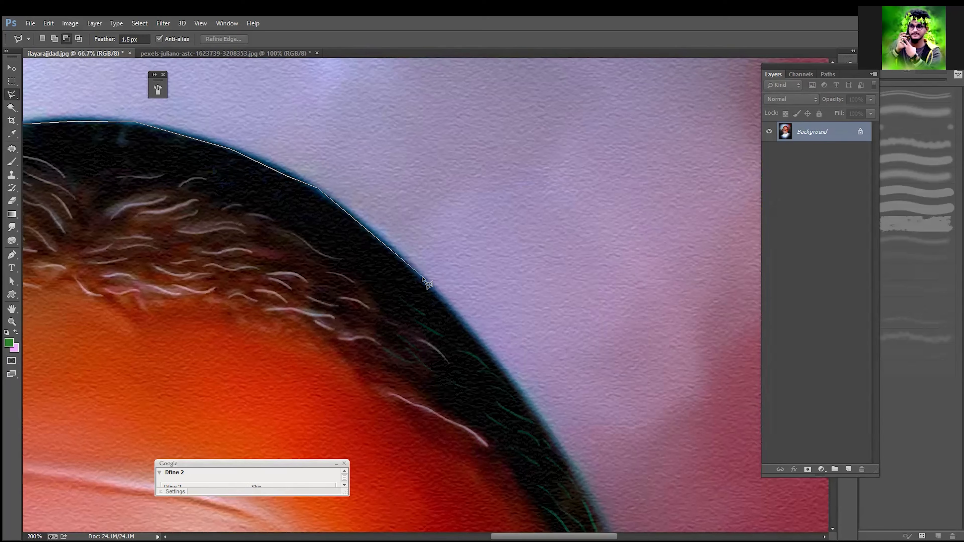
Step: Trace the polygonal outline down the right-hand curve of the head to where the hair turns green
drag(443, 310, 412, 255)
drag(449, 290, 419, 269)
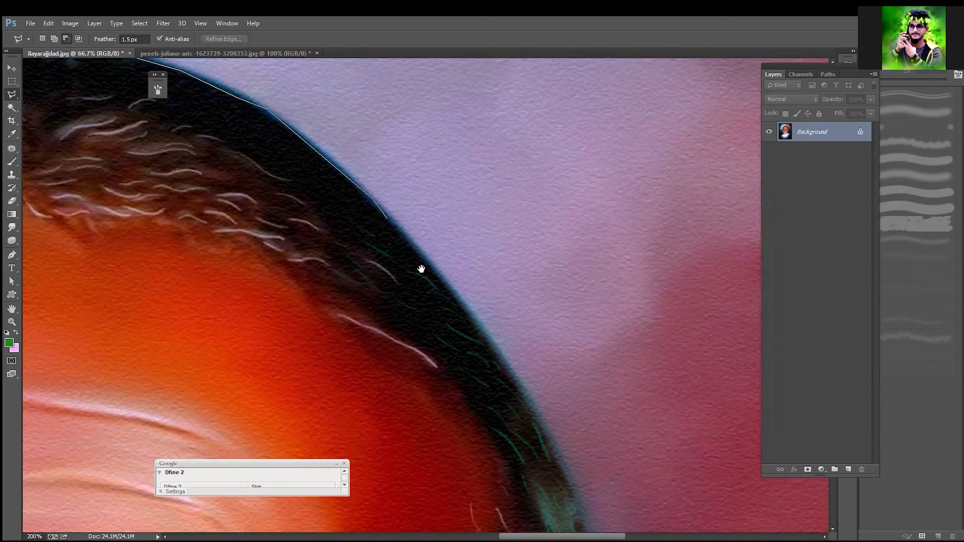
click(446, 294)
drag(440, 263, 436, 257)
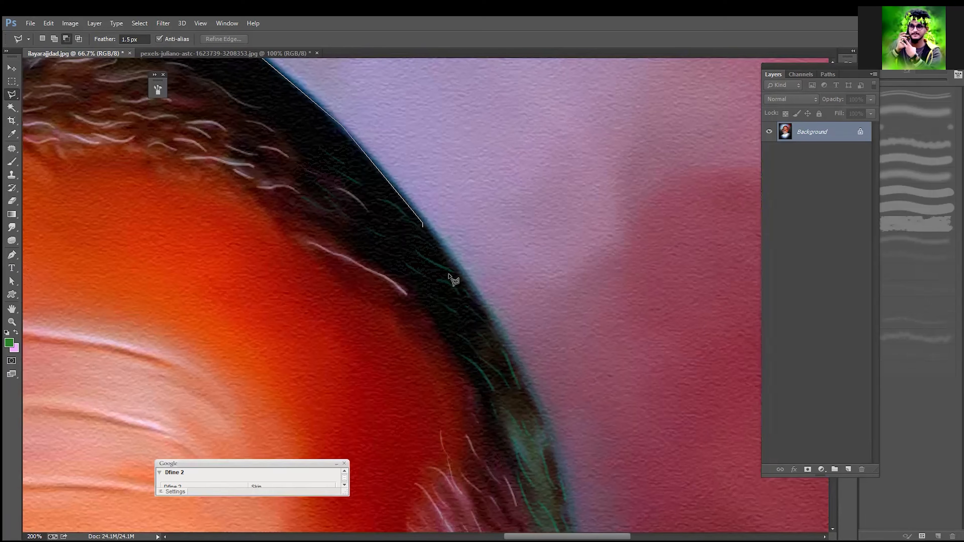
click(494, 314)
drag(486, 328, 453, 202)
click(484, 275)
click(511, 327)
Step: Continue the polygonal outline down the green-tinted hair to the top of the right ear, correcting a misplaced point
drag(496, 307, 461, 169)
click(492, 249)
key(BackSpace)
click(492, 308)
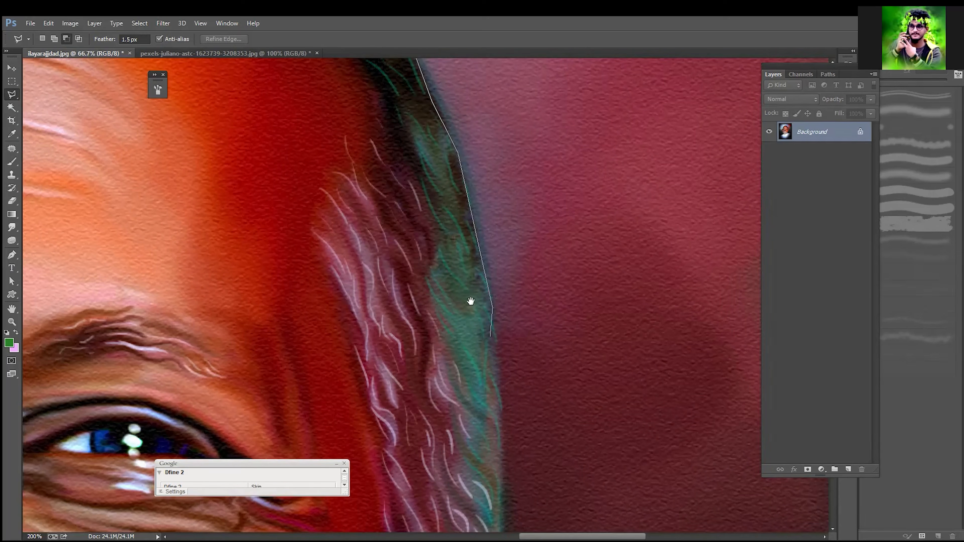
drag(485, 317, 475, 254)
click(479, 321)
drag(483, 331, 478, 267)
click(482, 339)
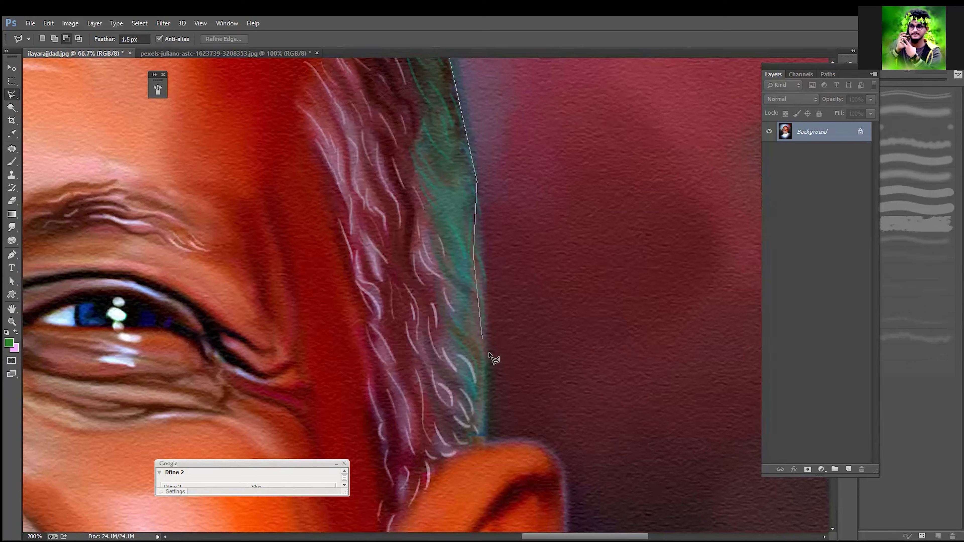
click(483, 439)
Step: Trace the polygonal outline over the top of the right ear and down its upper outer edge
drag(497, 329, 457, 183)
click(469, 285)
key(BackSpace)
click(504, 299)
click(526, 340)
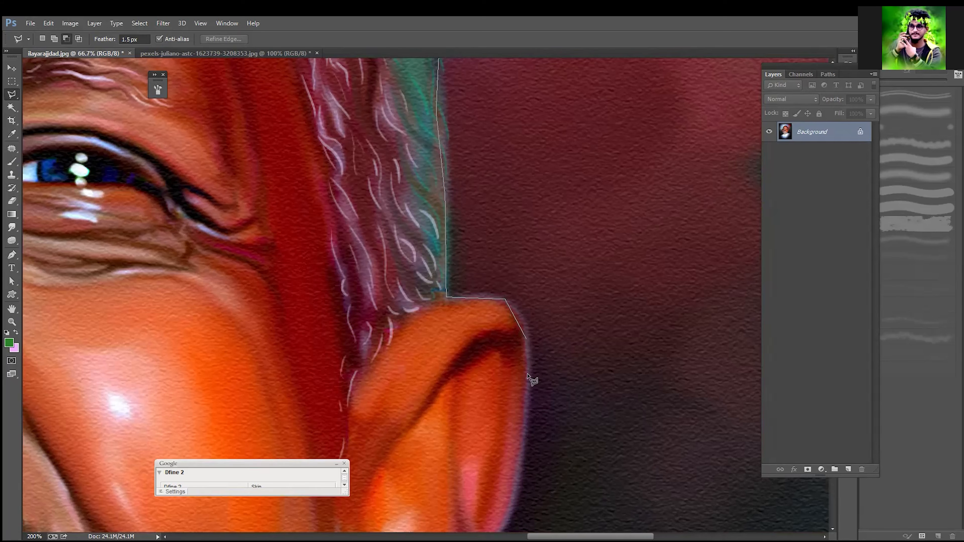
click(525, 426)
Step: Continue the polygonal outline down the right ear's outer edge and around the earlobe to the jaw
drag(523, 427, 523, 258)
click(523, 261)
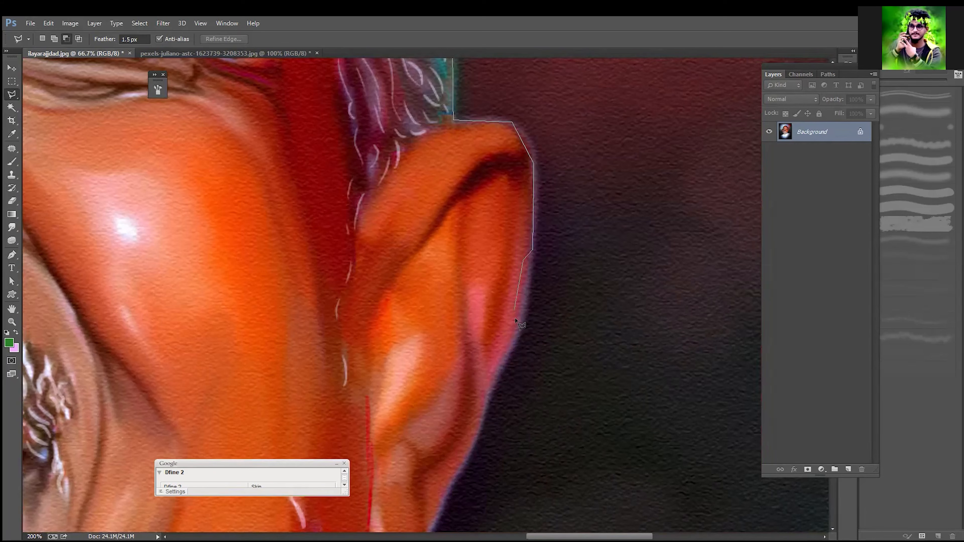
click(513, 331)
click(483, 389)
click(483, 421)
drag(463, 451, 510, 345)
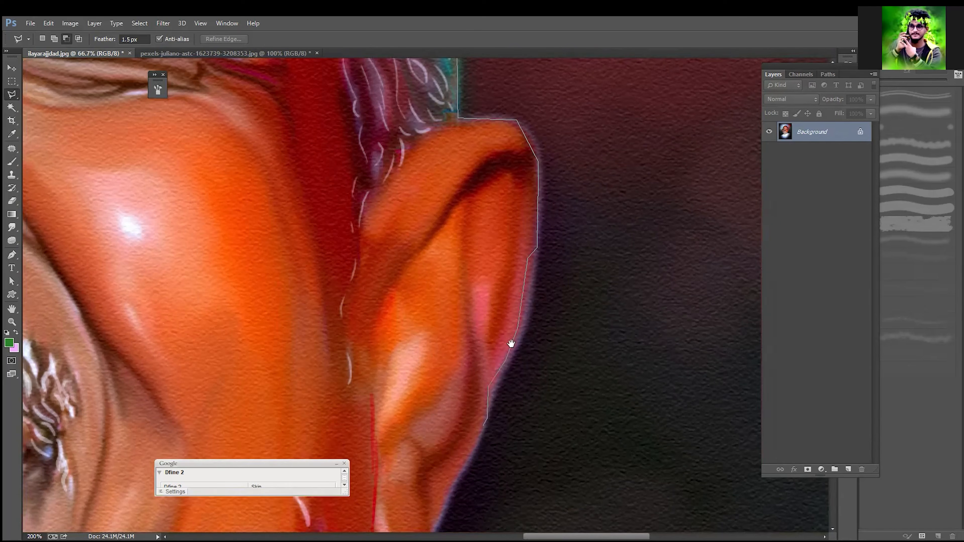
click(495, 373)
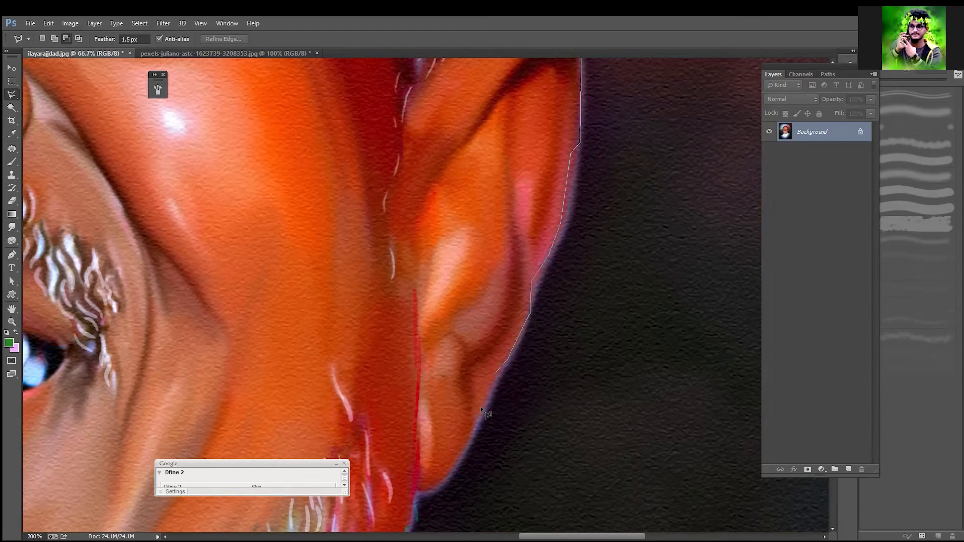
click(438, 485)
key(space)
drag(416, 498, 452, 326)
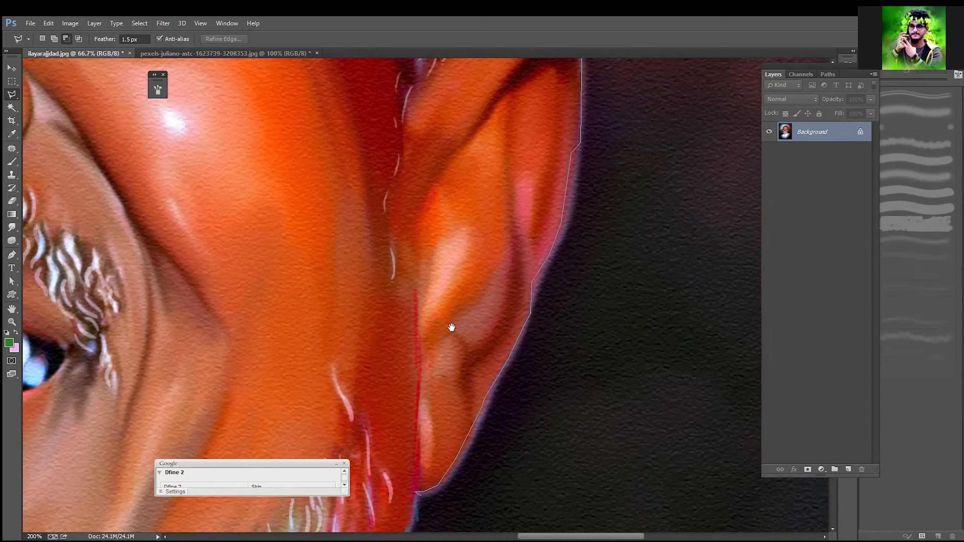
Step: Trace the polygonal outline down the right side of the bearded jaw to the shirt collar
click(410, 448)
key(space)
drag(408, 451, 514, 305)
click(493, 326)
click(484, 342)
click(453, 414)
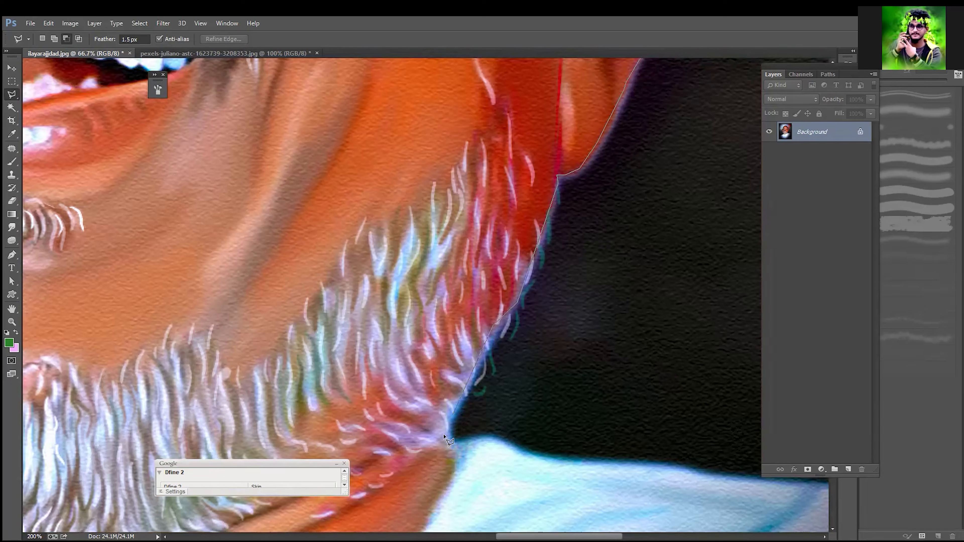
click(448, 447)
Step: Extend the polygonal outline from the collar along the upper edge of the shirt's right shoulder
click(498, 441)
click(541, 460)
click(675, 468)
key(space)
mouse_move(692, 478)
mouse_down()
mouse_move(490, 379)
mouse_move(426, 366)
mouse_up()
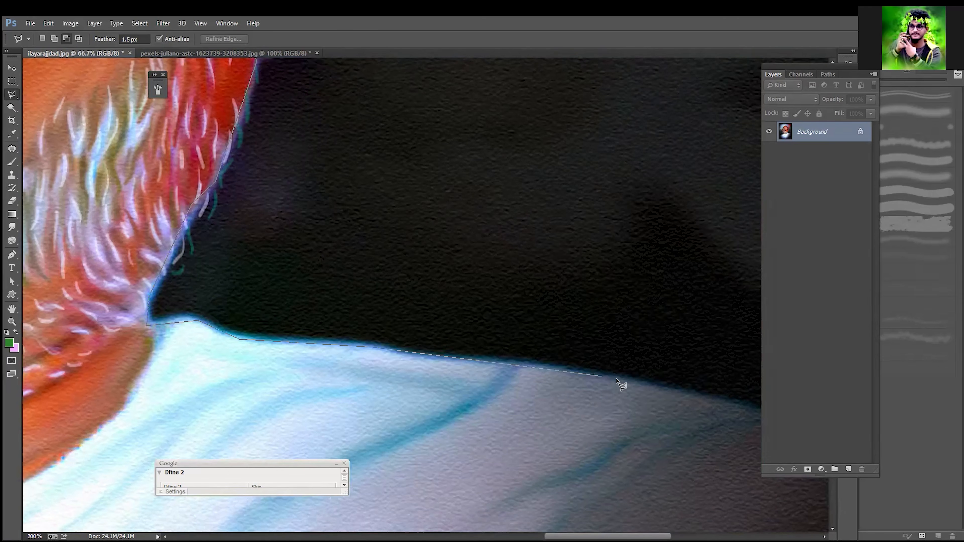
click(615, 380)
key(space)
drag(686, 399, 444, 344)
Step: Trace the polygonal outline over the dark outer end of the right shoulder to near the photo's right edge
click(429, 344)
click(516, 358)
click(645, 338)
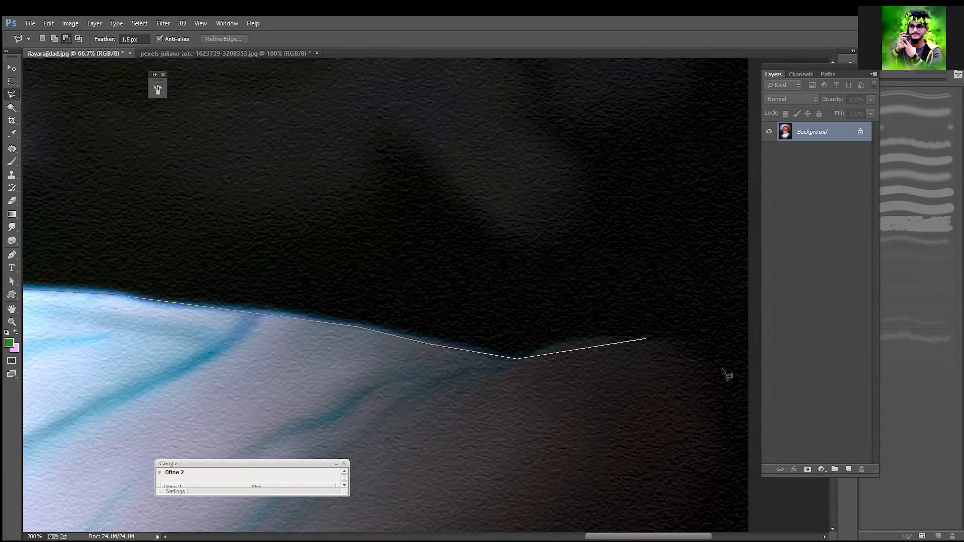
click(719, 370)
key(ctrl+minus)
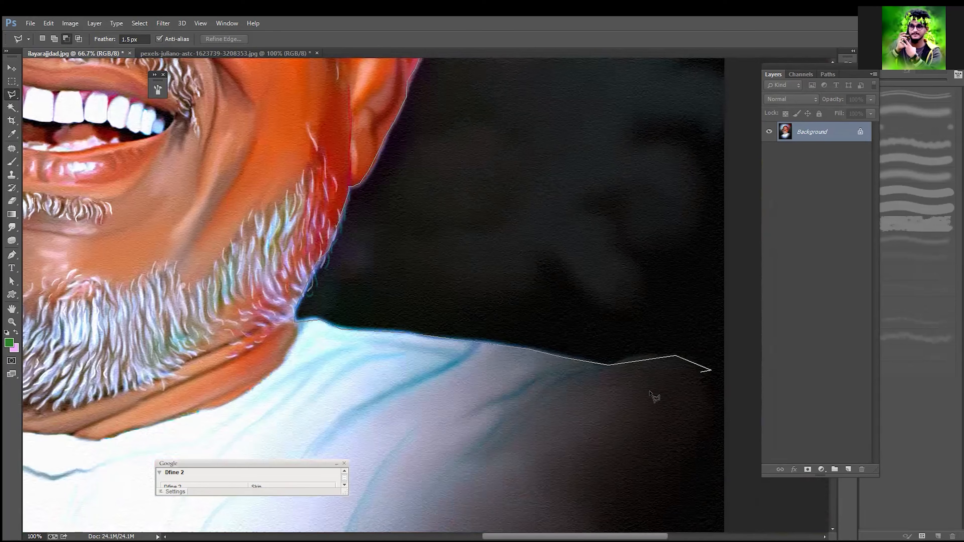
Step: Run the polygonal outline down the right side and across the lower shirt, closing it at the left shoulder
key(ctrl+minus)
key(ctrl+minus)
key(ctrl+minus)
key(ctrl+minus)
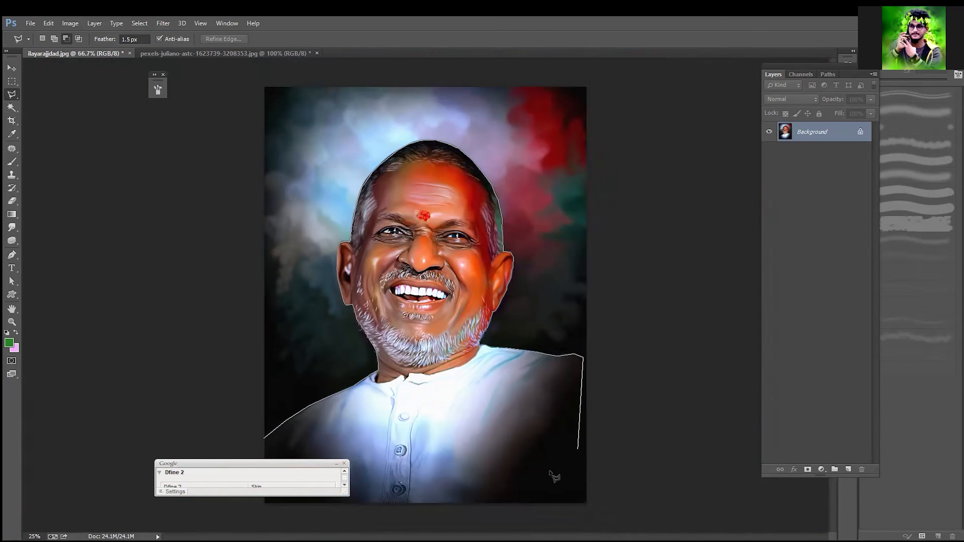
click(547, 475)
key(ctrl+minus)
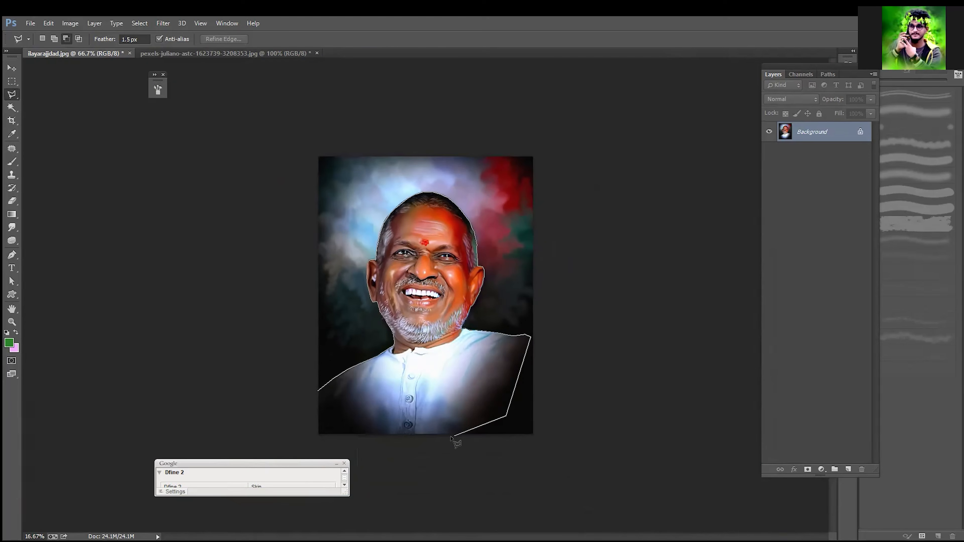
click(398, 433)
click(336, 415)
click(322, 401)
double_click(350, 407)
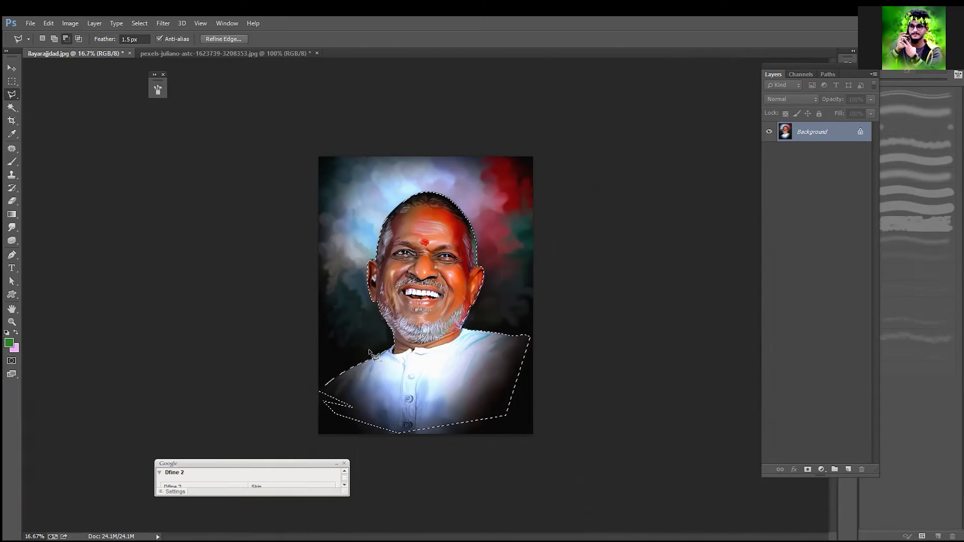
Step: Copy the polygonal selection of the man onto a new layer
key(ctrl+plus)
key(ctrl+plus)
key(ctrl+plus)
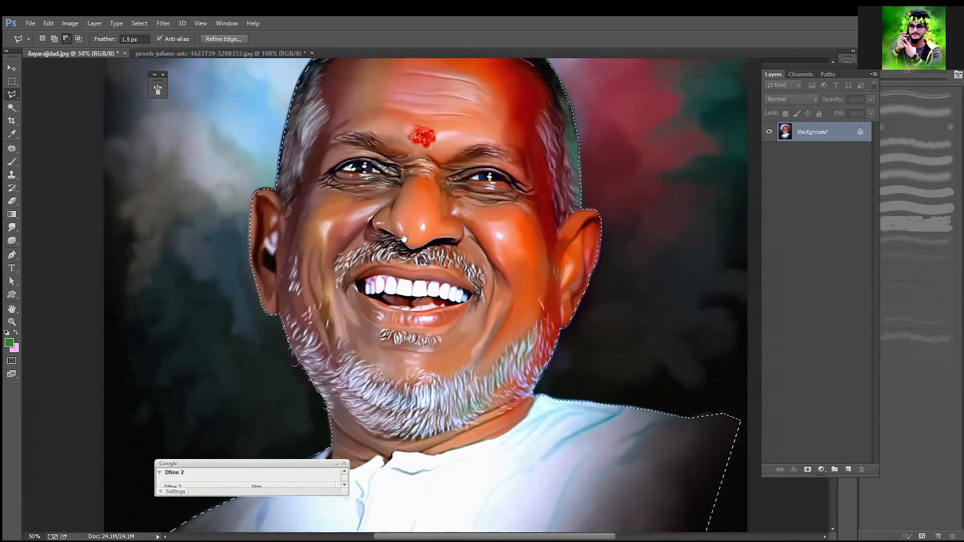
scroll(404, 276, up, 1)
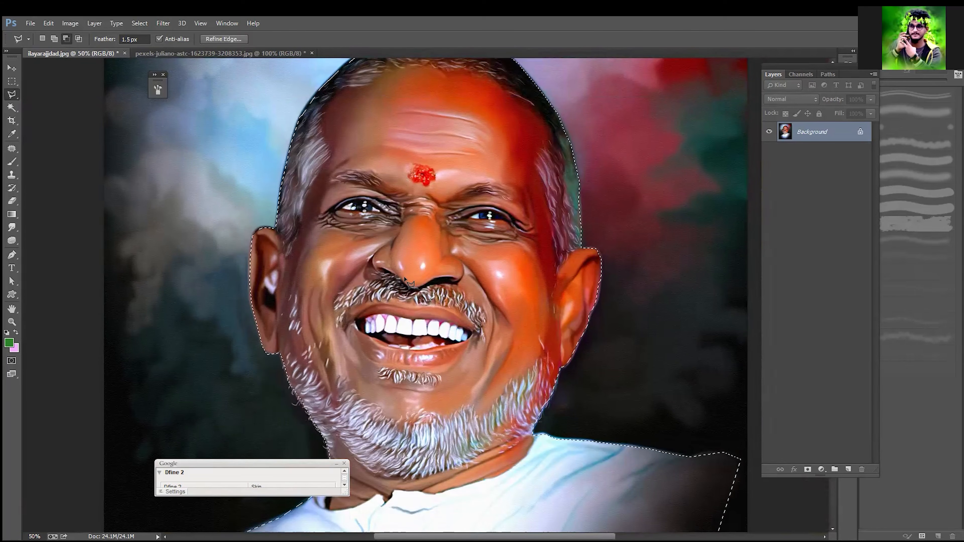
key(ctrl+j)
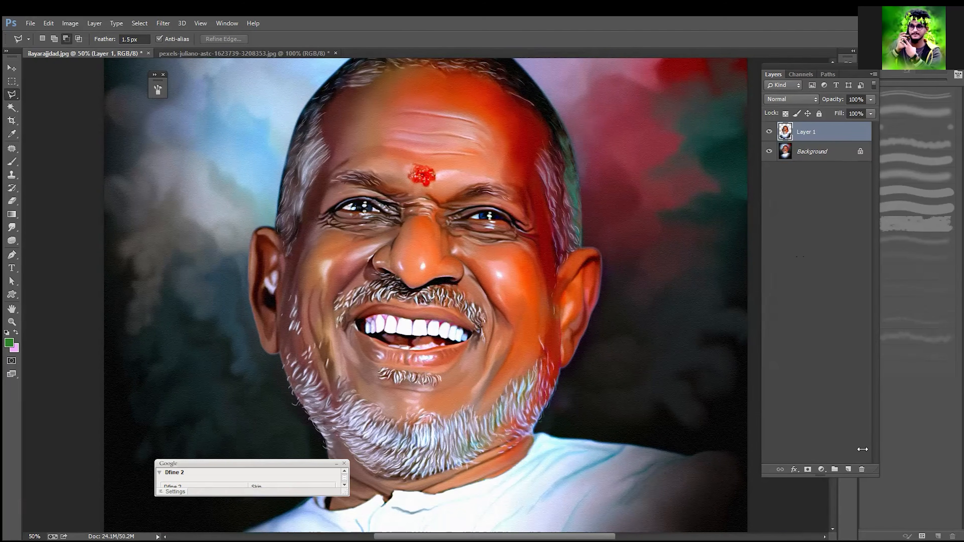
Step: Fill a new layer with a light blue background colour and place it beneath the man's cutout layer
click(848, 470)
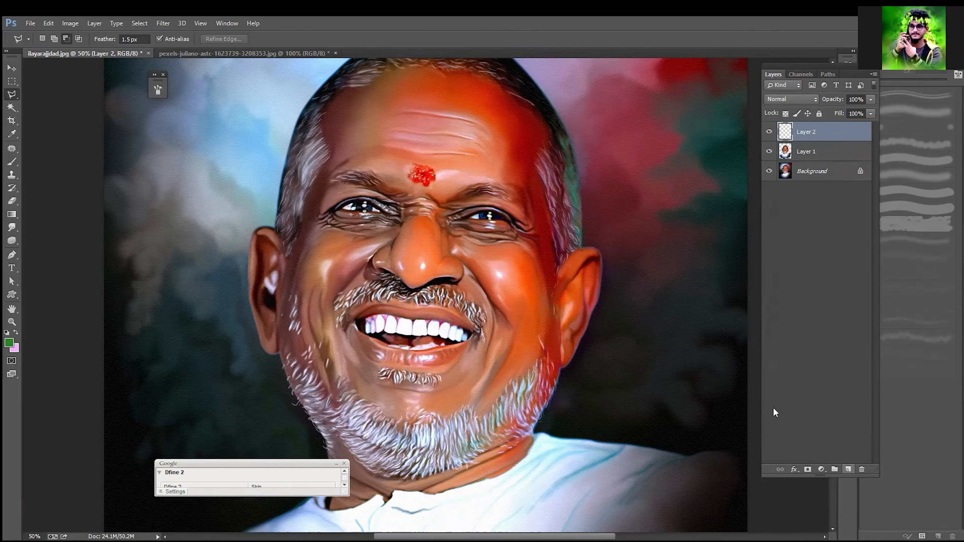
click(16, 349)
click(812, 321)
click(739, 271)
key(Return)
key(ctrl+BackSpace)
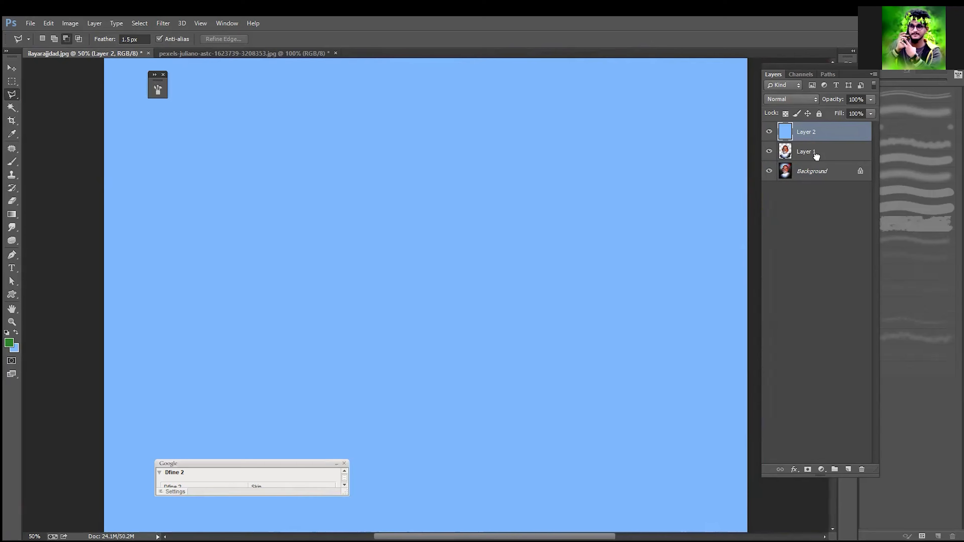
drag(816, 157, 816, 161)
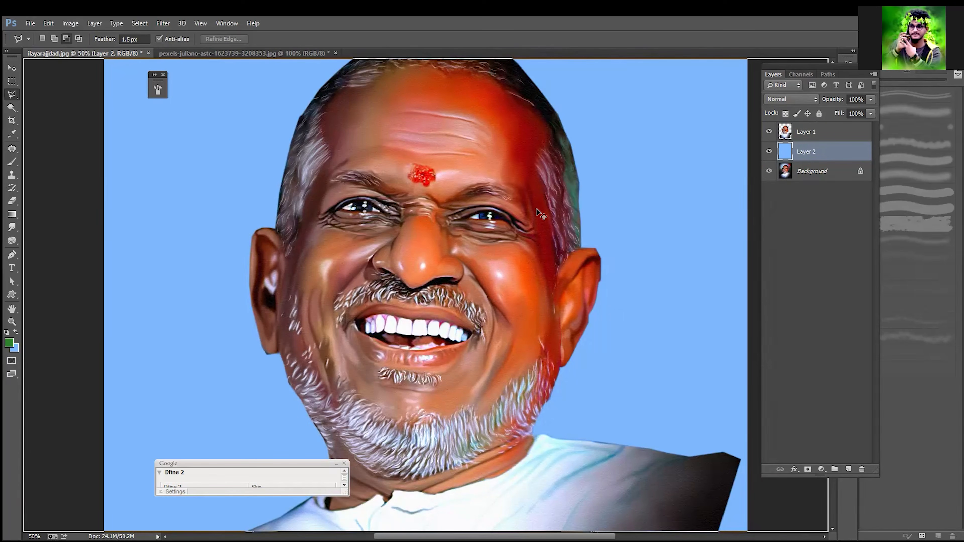
Step: Inspect the cutout's edges against the blue backdrop around the head, hair and left ear
key(ctrl+plus)
drag(611, 164, 591, 277)
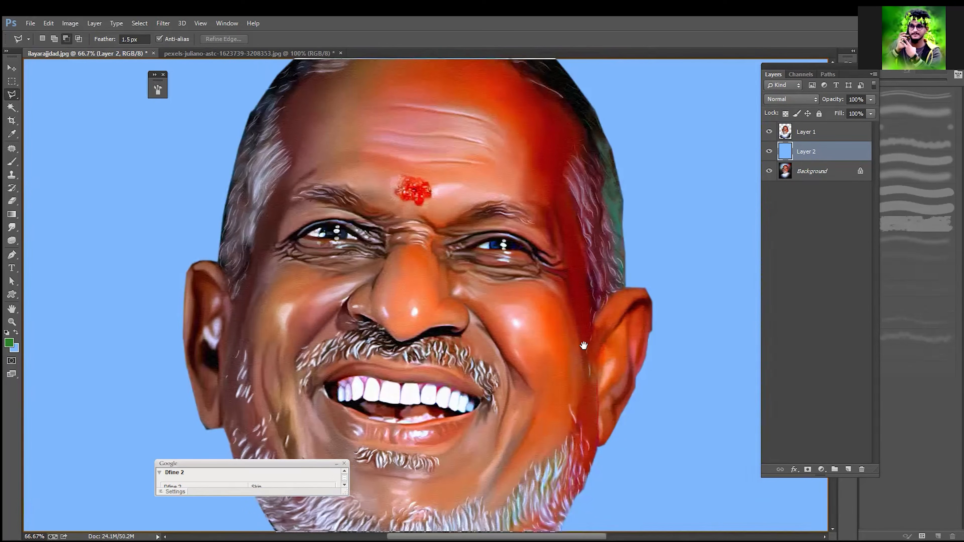
drag(454, 171, 453, 279)
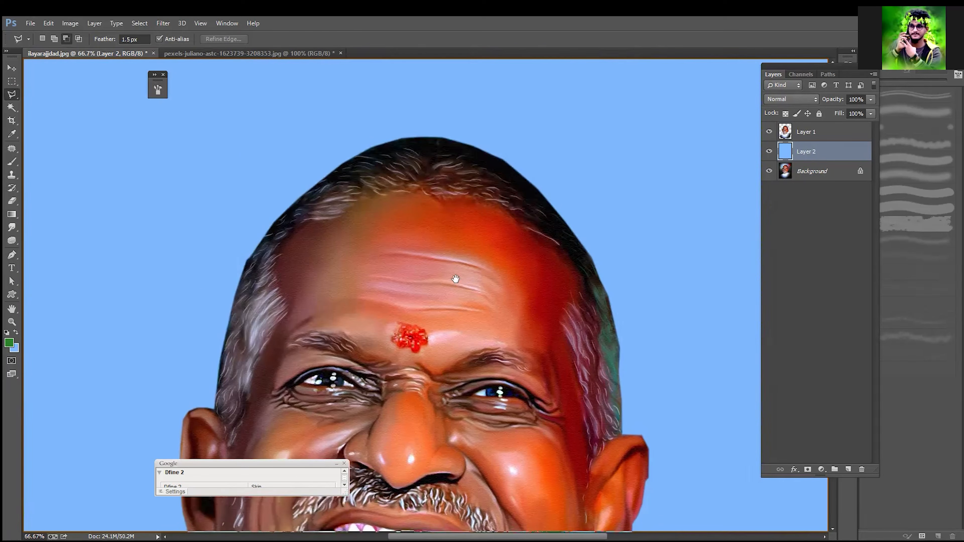
key(ctrl+plus)
key(ctrl+plus)
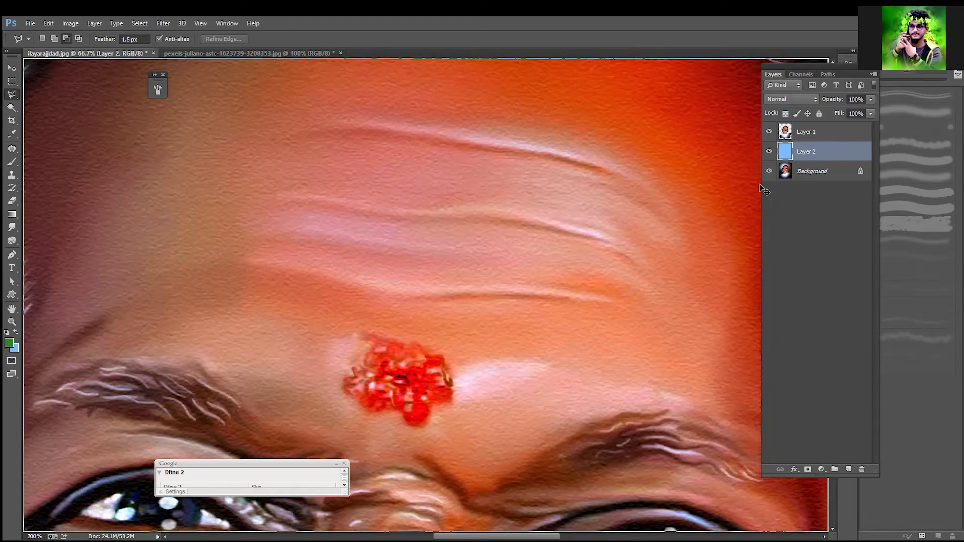
drag(381, 207, 611, 376)
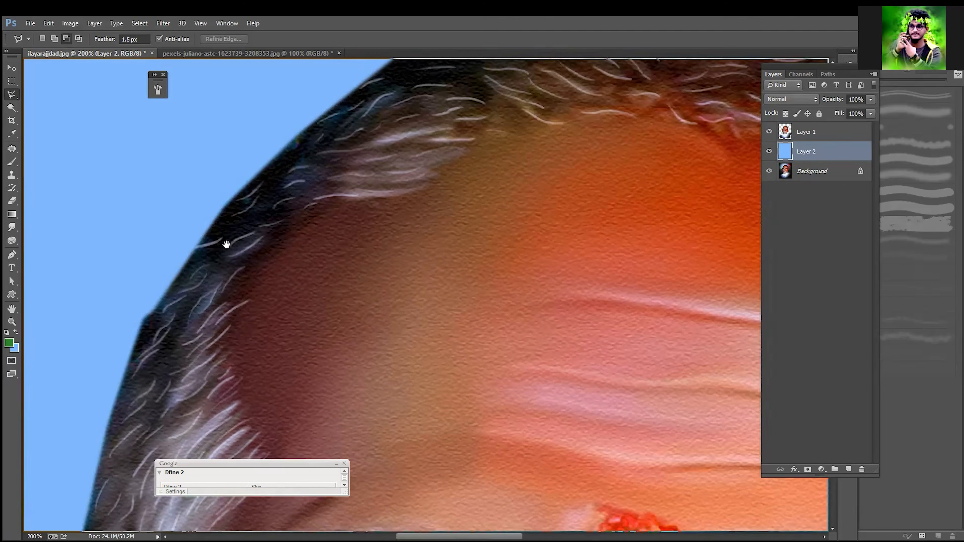
drag(263, 207, 331, 113)
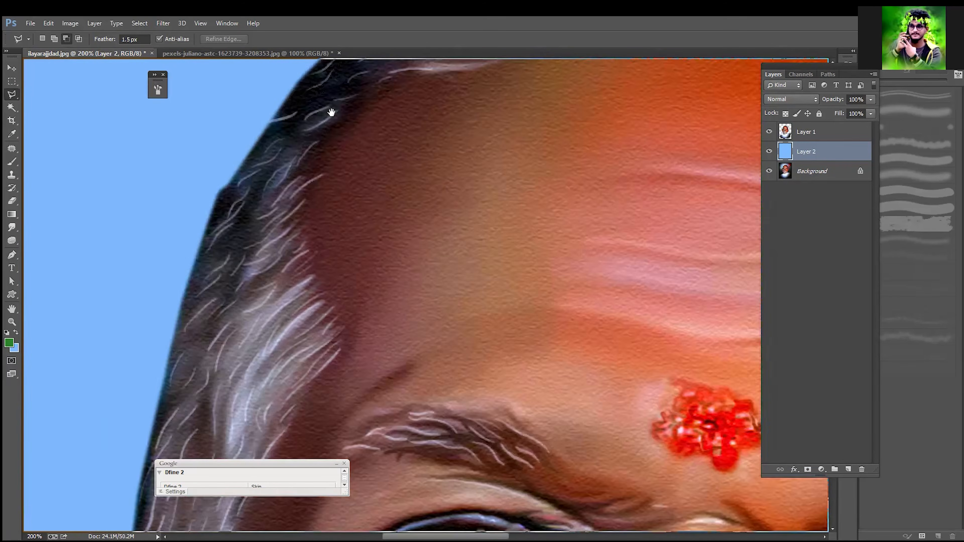
drag(216, 434, 235, 355)
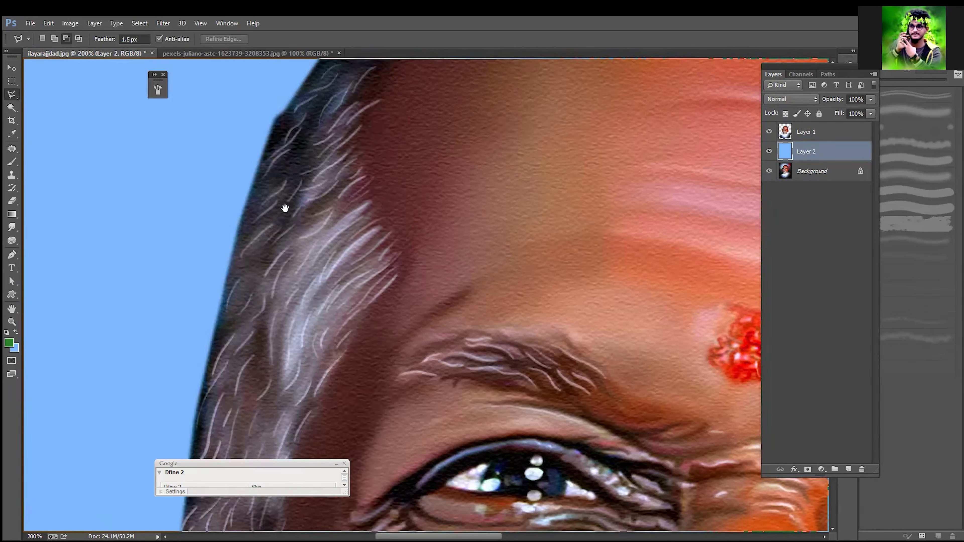
key(ctrl+minus)
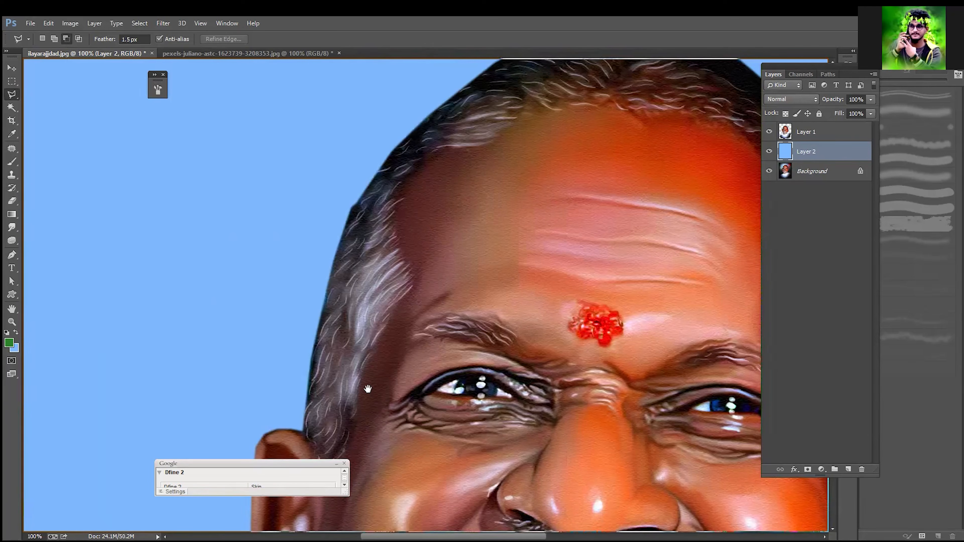
drag(274, 452, 264, 285)
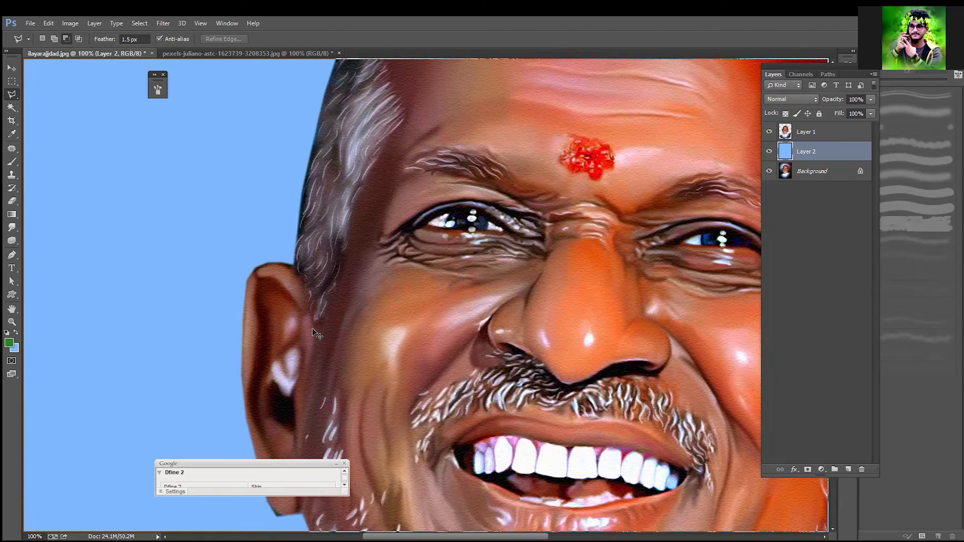
key(ctrl+minus)
key(ctrl+minus)
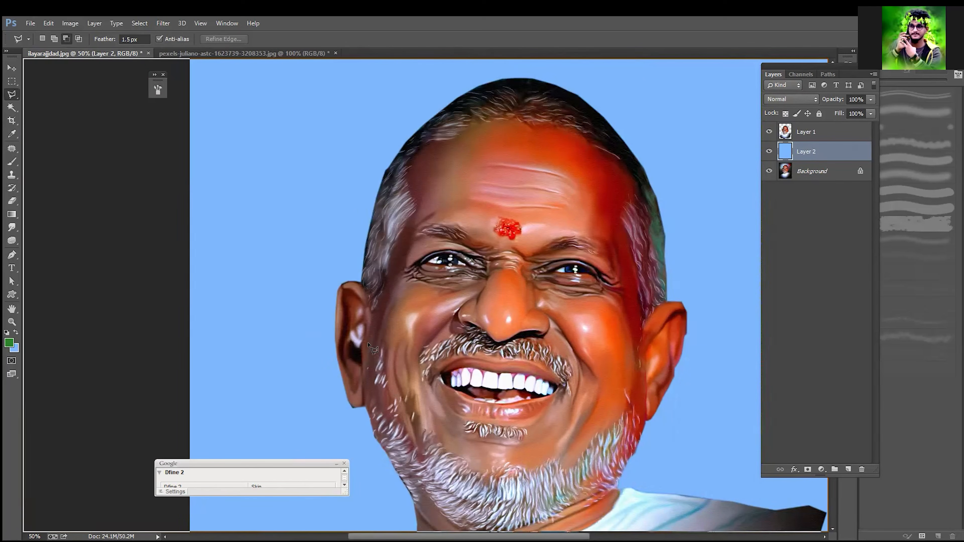
scroll(370, 346, down, 2)
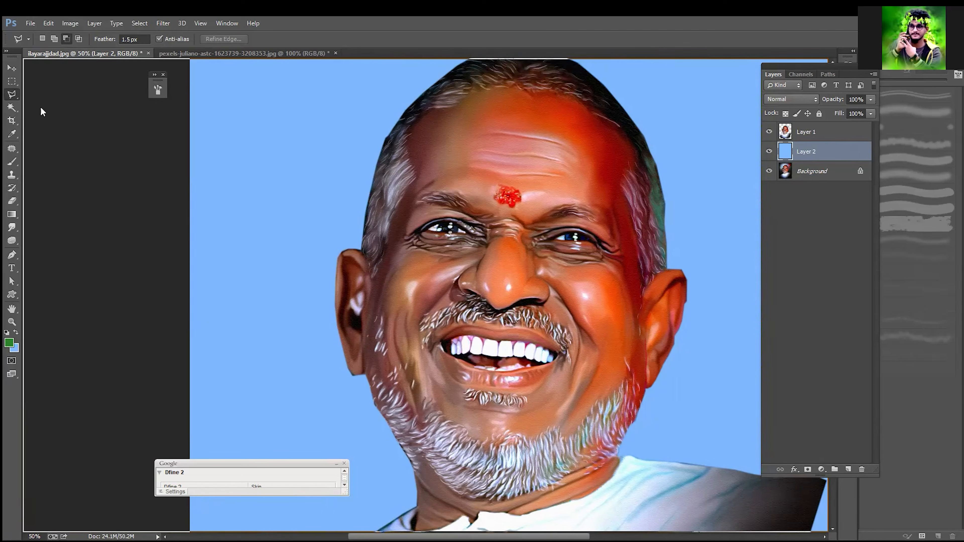
Step: Switch to the Magnetic Lasso tool and delete the cutout and blue fill layers, leaving only the Background
right_click(12, 95)
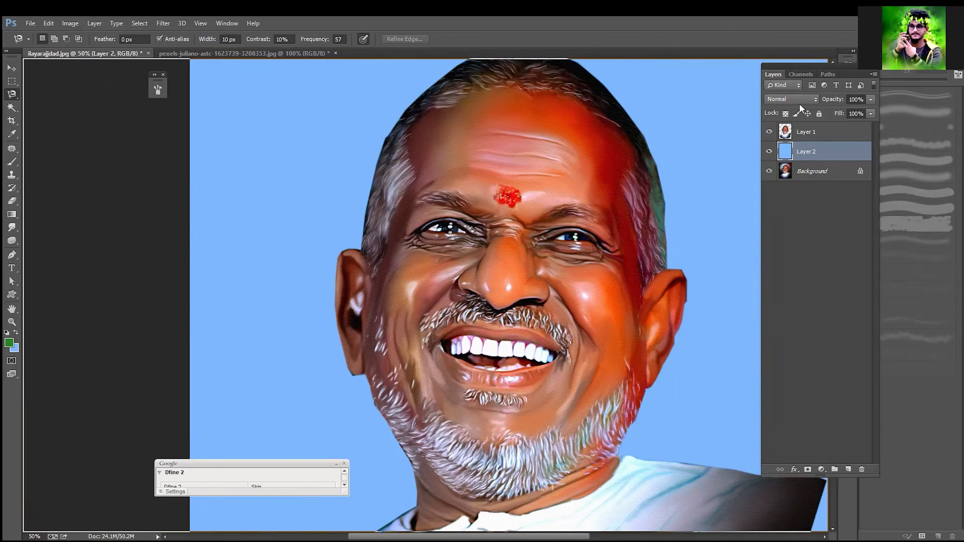
click(808, 139)
key(Delete)
key(Delete)
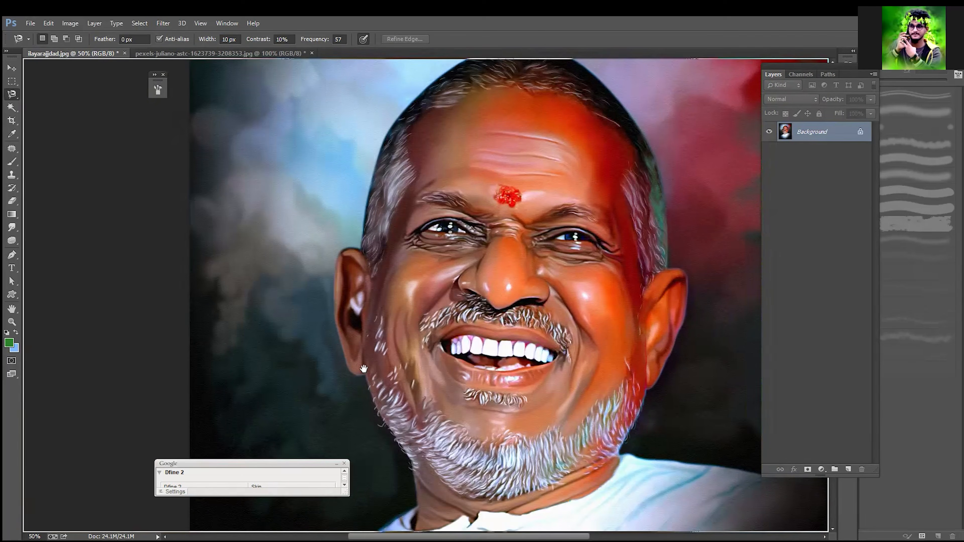
Step: Start a magnetic outline at the left shoulder's outer end and trace along the shoulder up to the shirt collar
drag(373, 281, 389, 158)
drag(359, 236, 376, 135)
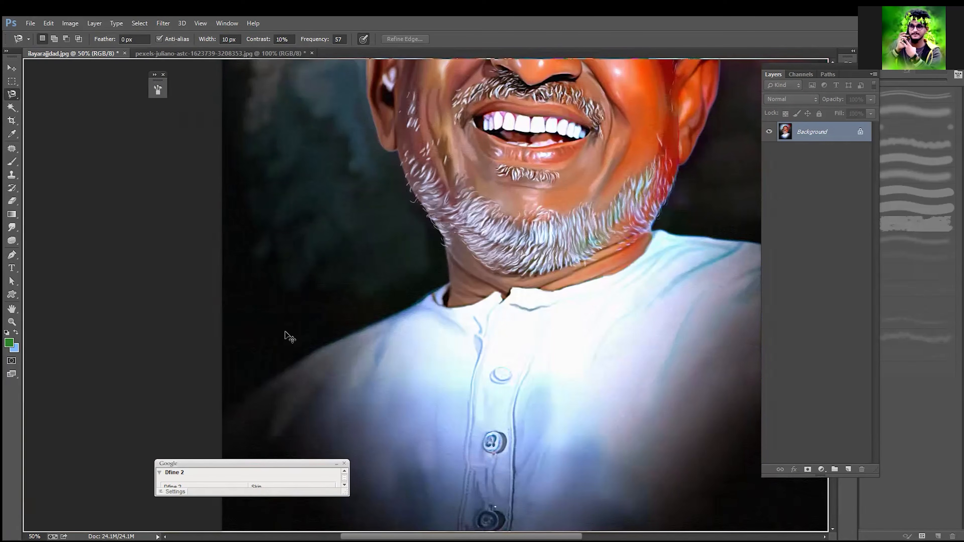
key(ctrl+plus)
right_click(286, 333)
click(276, 312)
drag(248, 372, 304, 299)
click(231, 378)
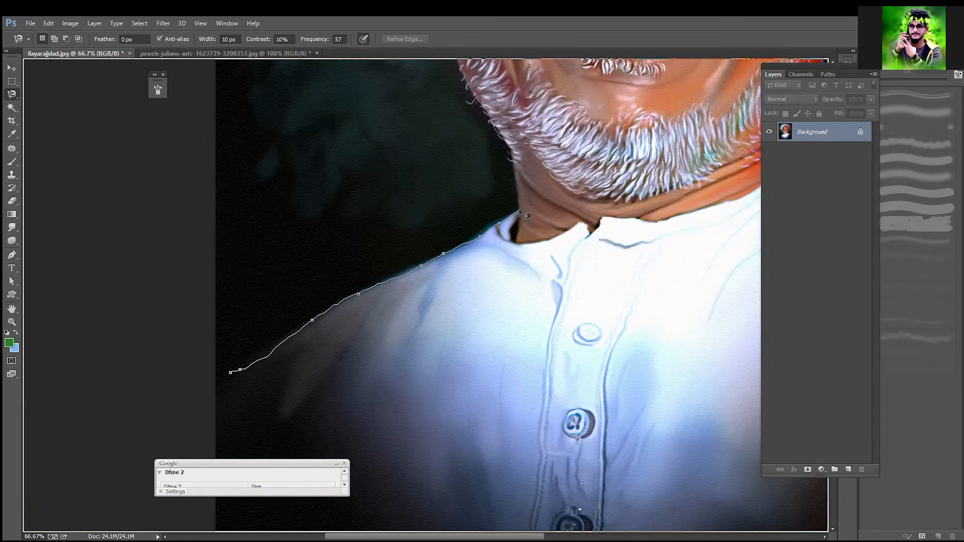
Step: Trace the magnetic outline up the left side of the neck and beard and around the left ear
drag(492, 163, 489, 349)
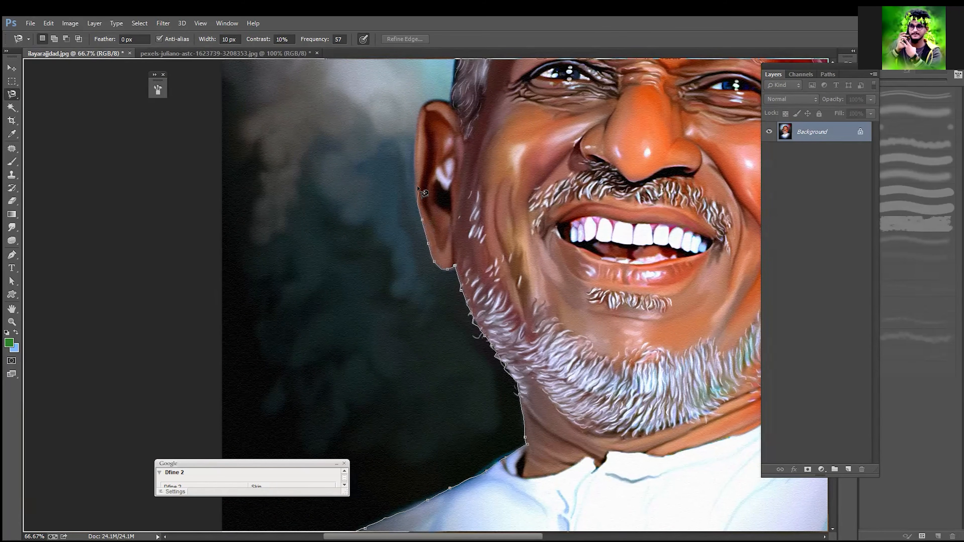
mouse_move(419, 145)
mouse_down()
mouse_move(395, 256)
mouse_move(404, 323)
mouse_up()
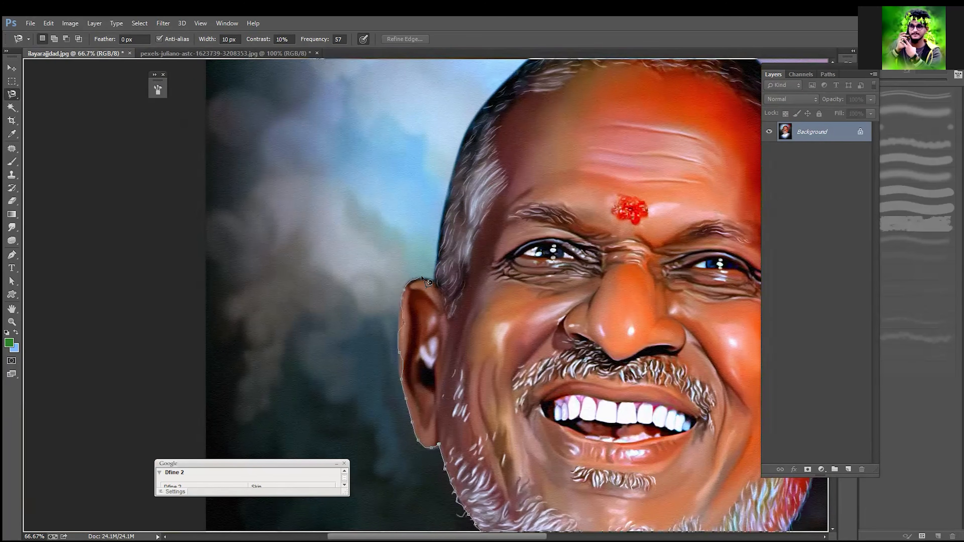
click(435, 282)
Step: Continue the magnetic outline up the left hair edge, over the crown and down to the right ear
drag(447, 219, 420, 354)
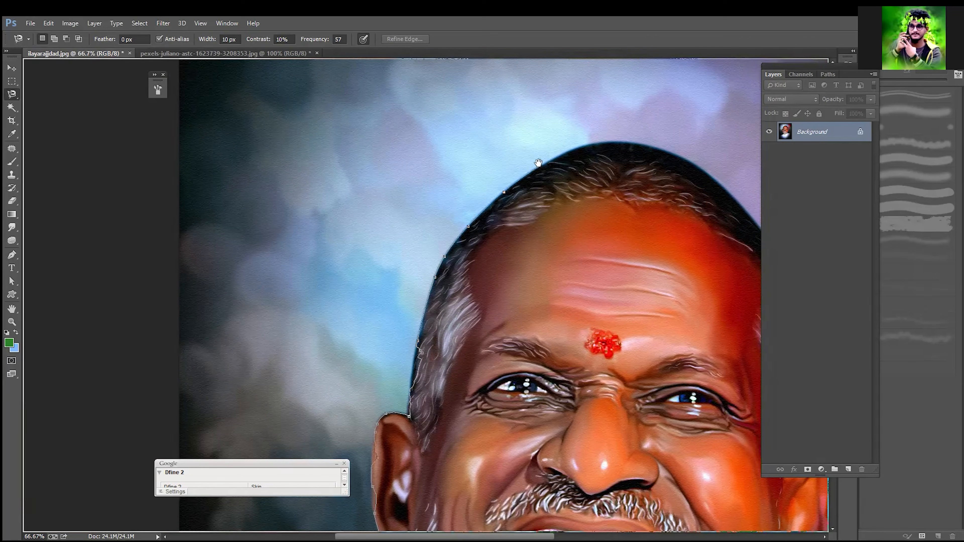
drag(550, 160, 377, 257)
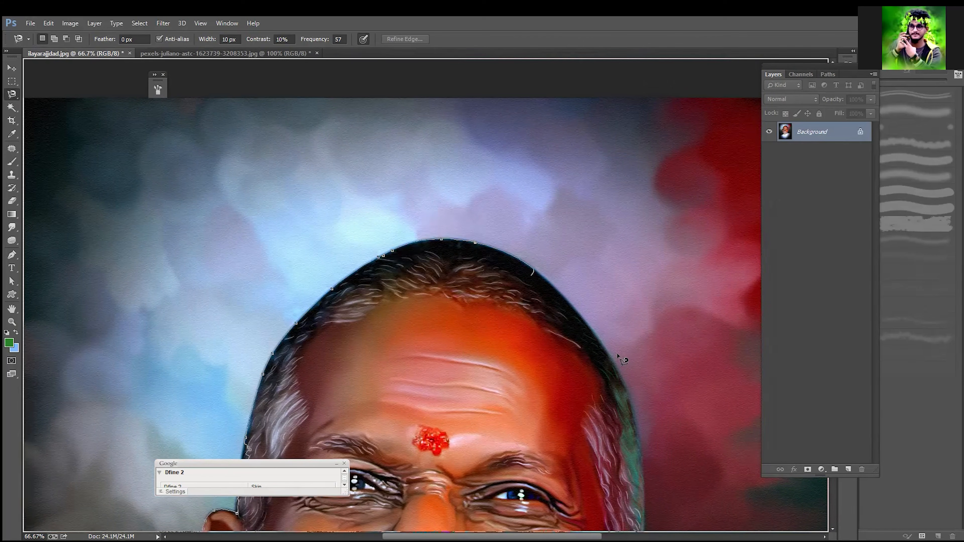
drag(630, 415, 540, 214)
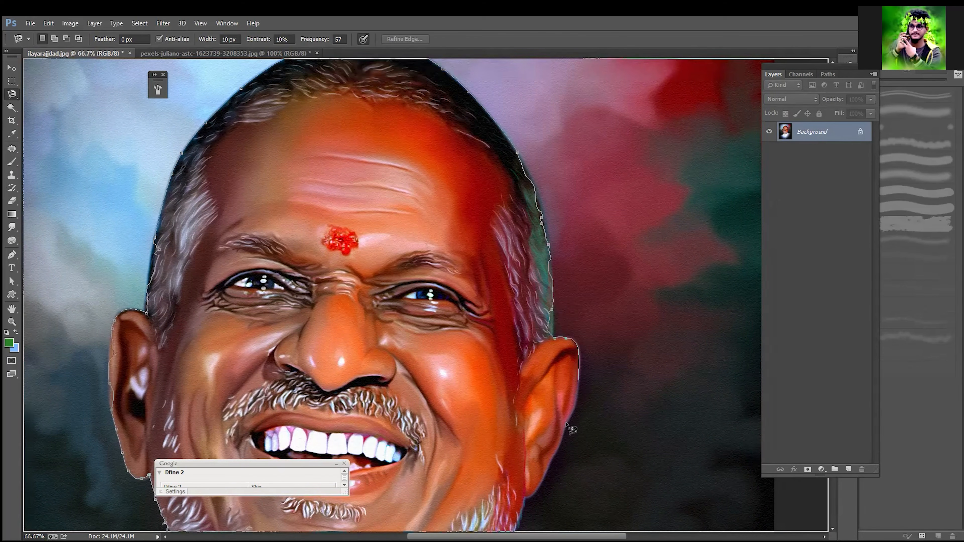
Step: Trace the magnetic outline down the right ear and bearded jaw, then out along the right shoulder
drag(539, 488, 536, 379)
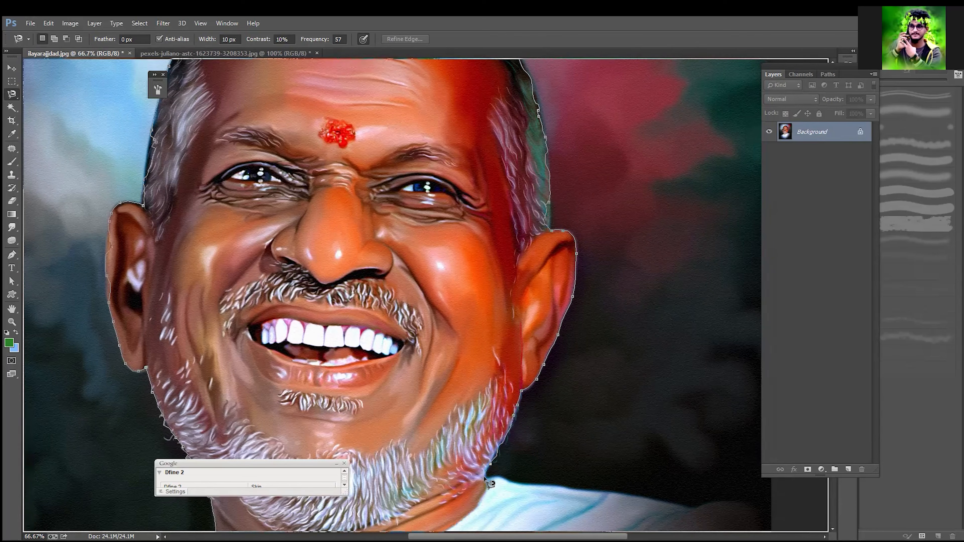
key(space)
drag(447, 403, 390, 369)
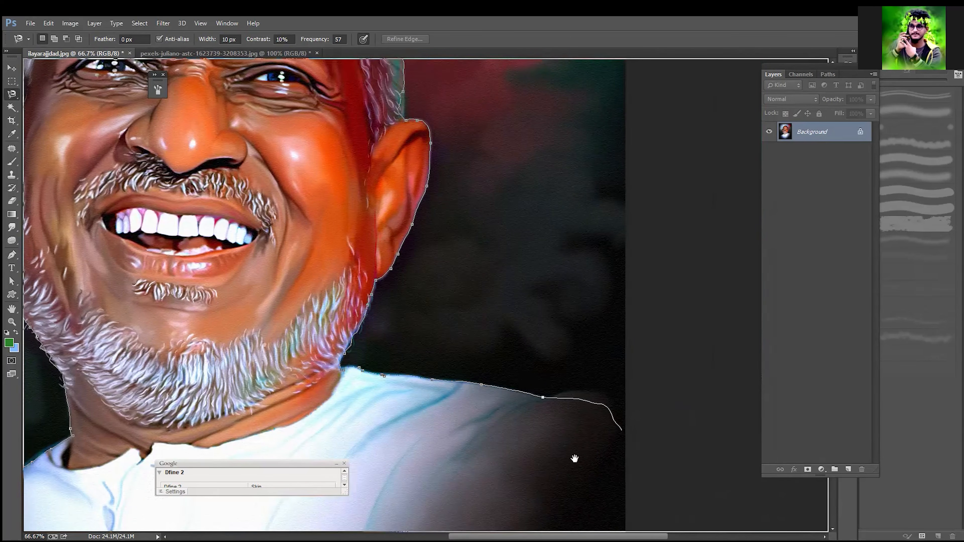
Step: Bring the magnetic outline back across the lower shirt and close it near its starting point at the left shoulder
key(space)
drag(574, 456, 703, 308)
drag(739, 180, 717, 217)
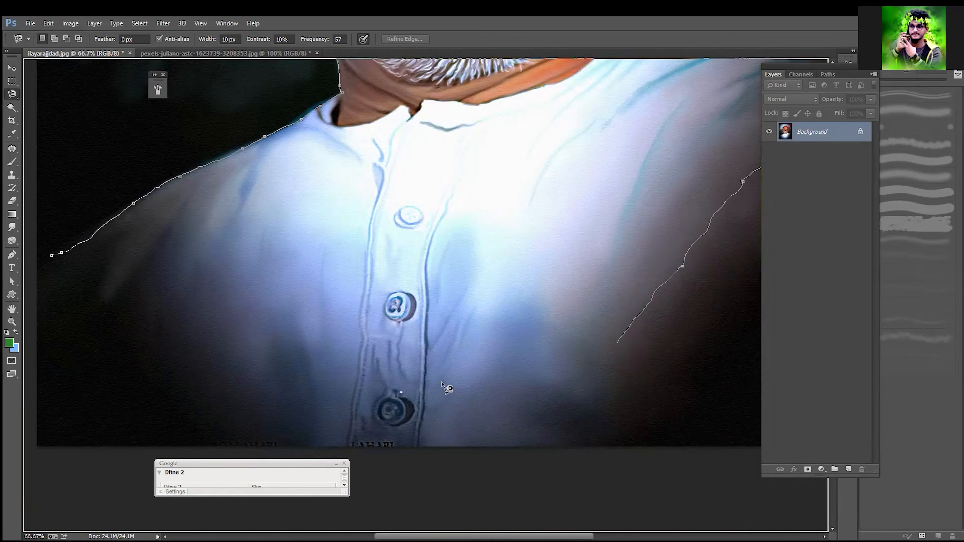
key(space)
drag(201, 356, 457, 439)
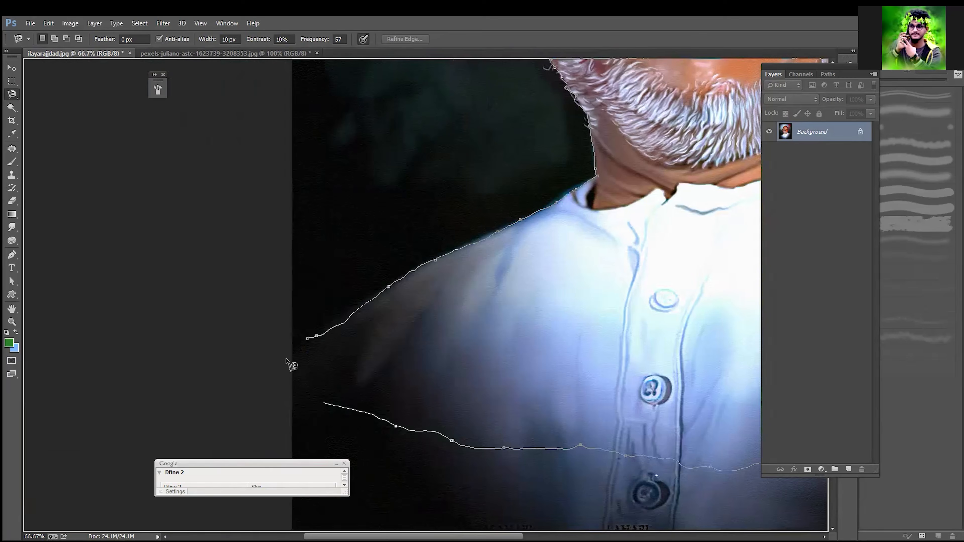
double_click(313, 354)
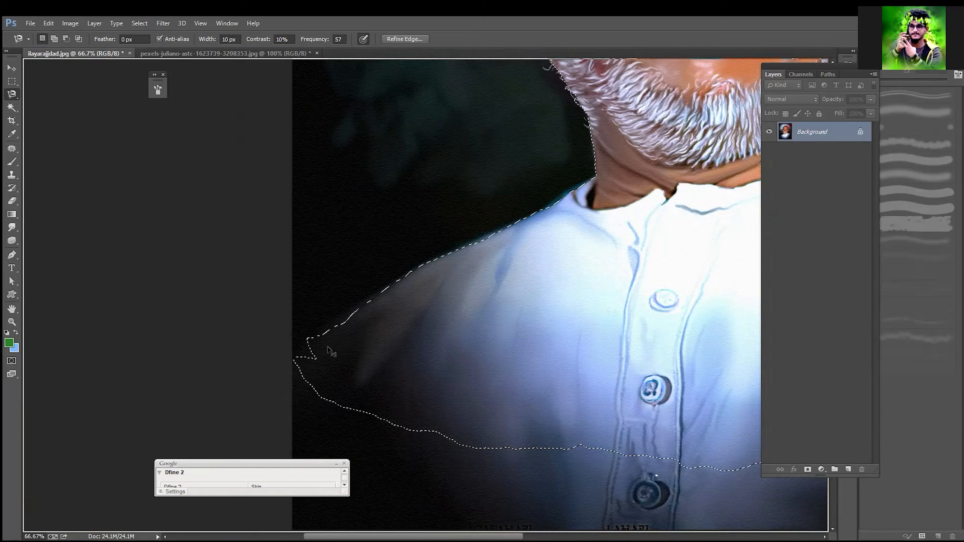
Step: Copy the magnetic selection of the man onto a new layer
key(ctrl+minus)
key(ctrl+minus)
key(ctrl+minus)
key(ctrl+minus)
key(ctrl+minus)
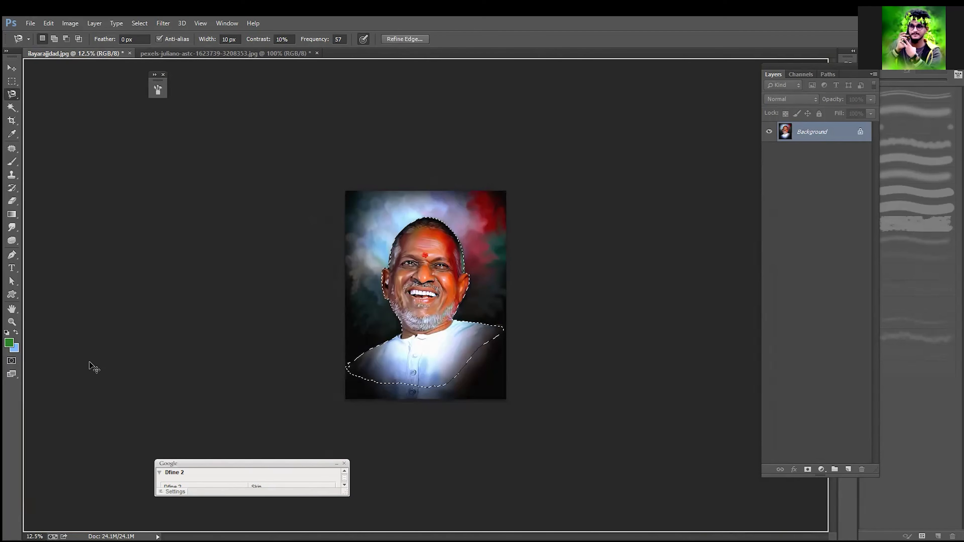
key(ctrl+j)
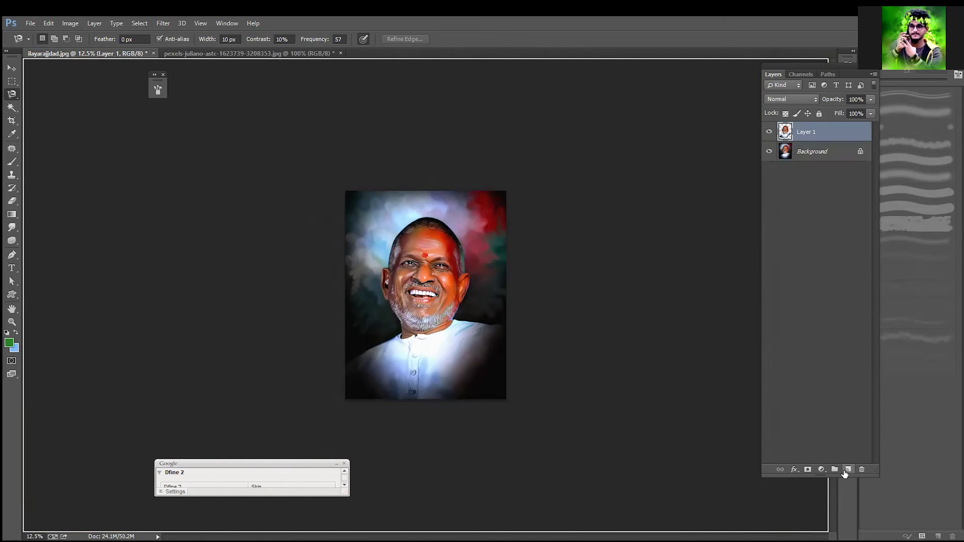
Step: Add a new layer filled with bright pink as the background colour and place it beneath the cutout of the man
click(848, 469)
click(18, 348)
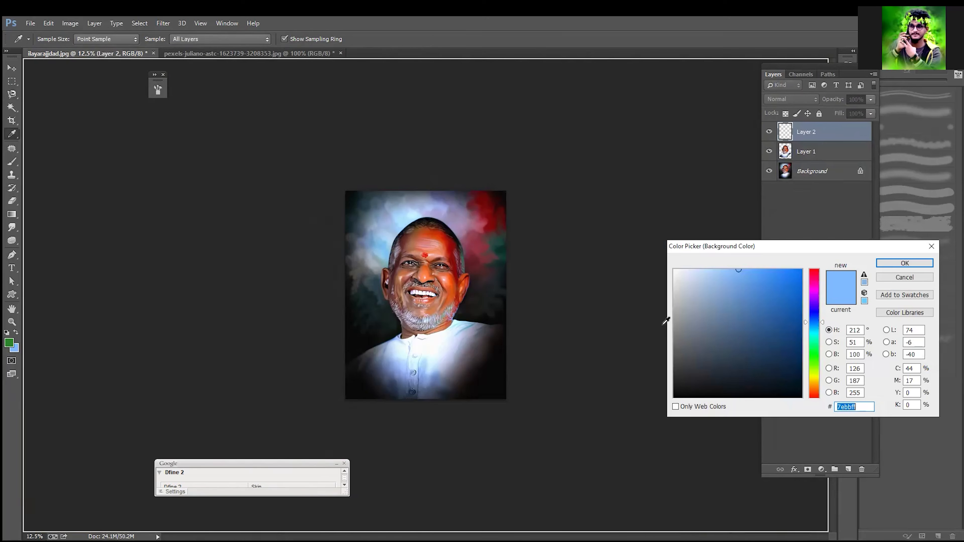
click(816, 291)
click(741, 269)
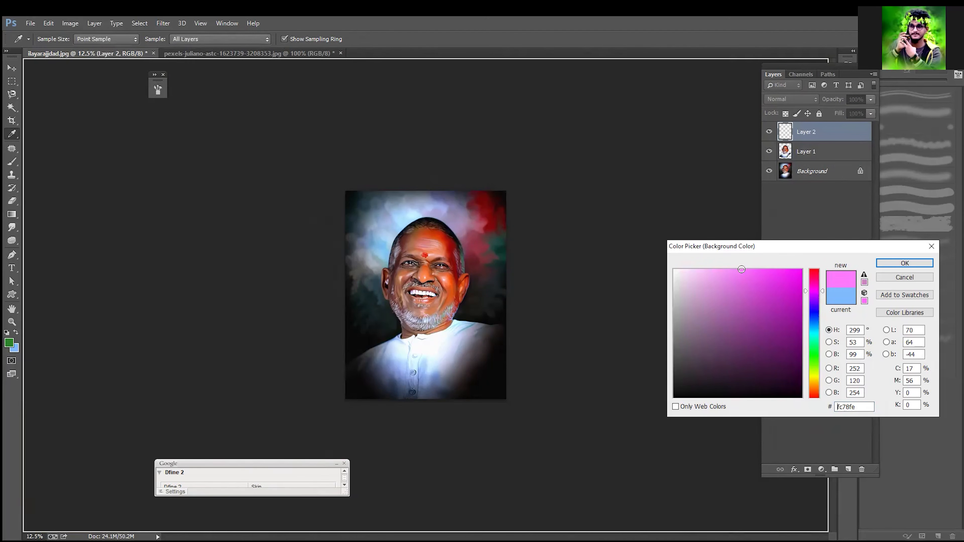
key(Return)
key(ctrl+BackSpace)
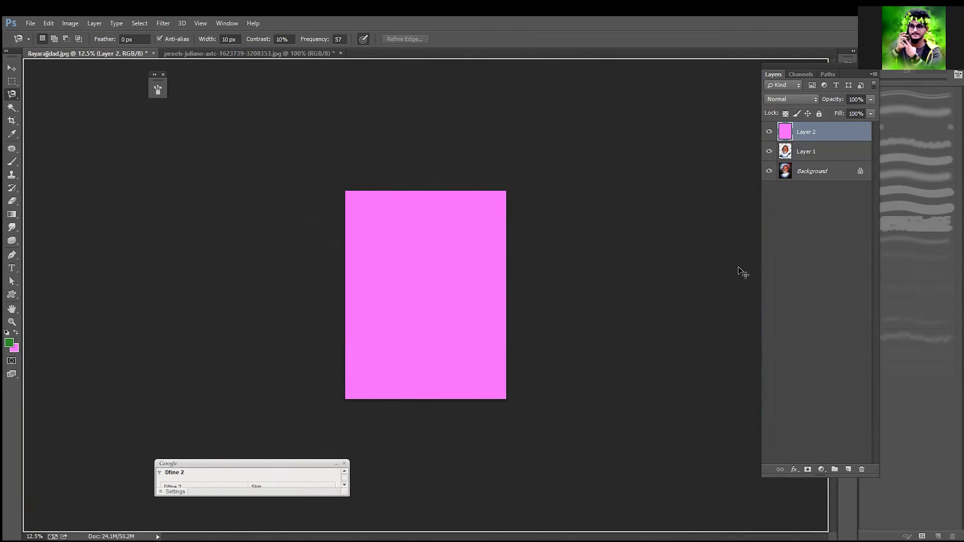
key(ctrl+bracketleft)
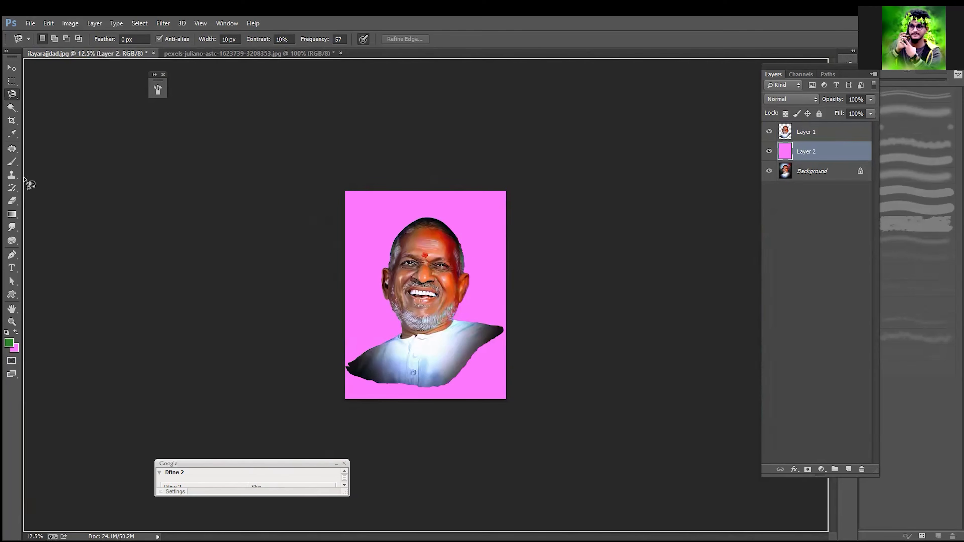
Step: Examine the edges of the magnetic cutout against the pink fill up close along the hair and ear, and as a whole
key(ctrl+equal)
key(ctrl+equal)
key(ctrl+equal)
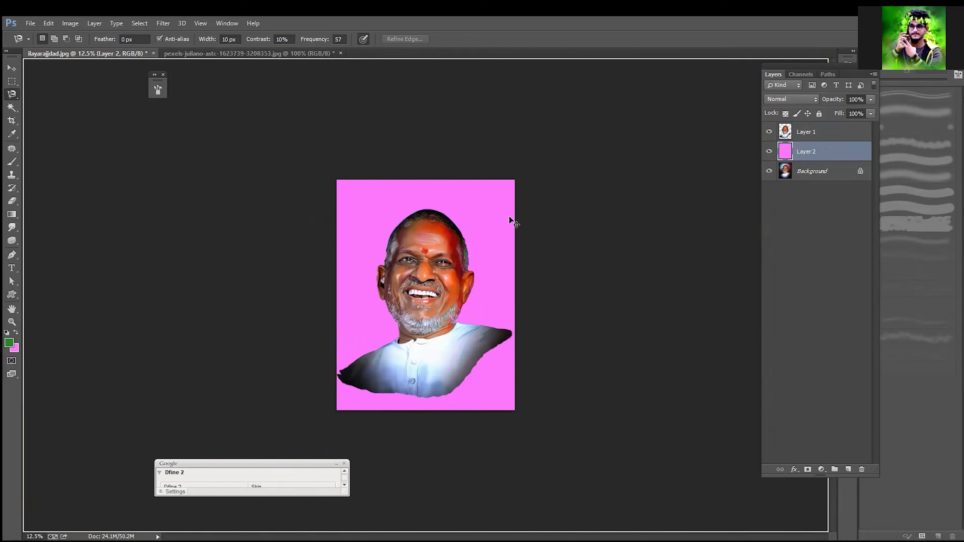
key(ctrl+equal)
key(ctrl+equal)
key(ctrl+equal)
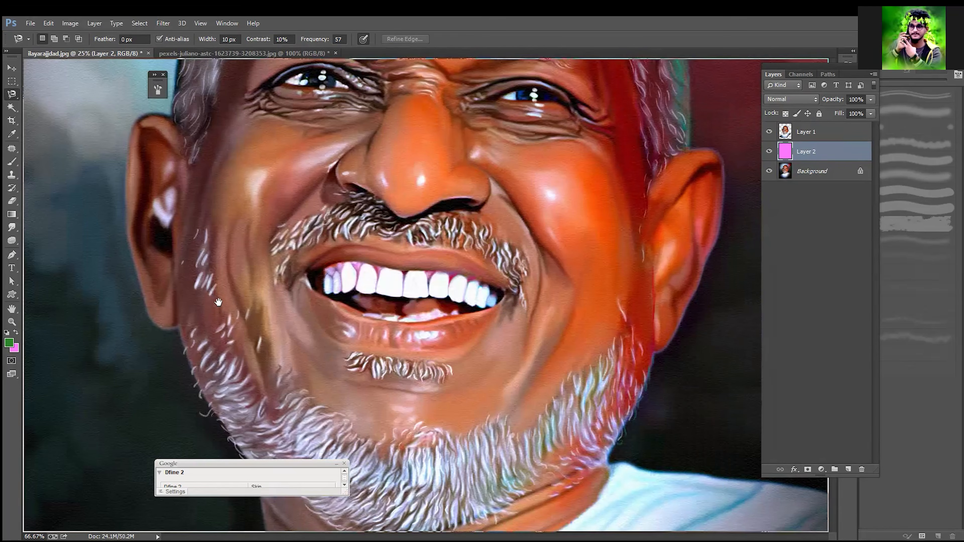
drag(218, 303, 302, 439)
drag(251, 82, 368, 258)
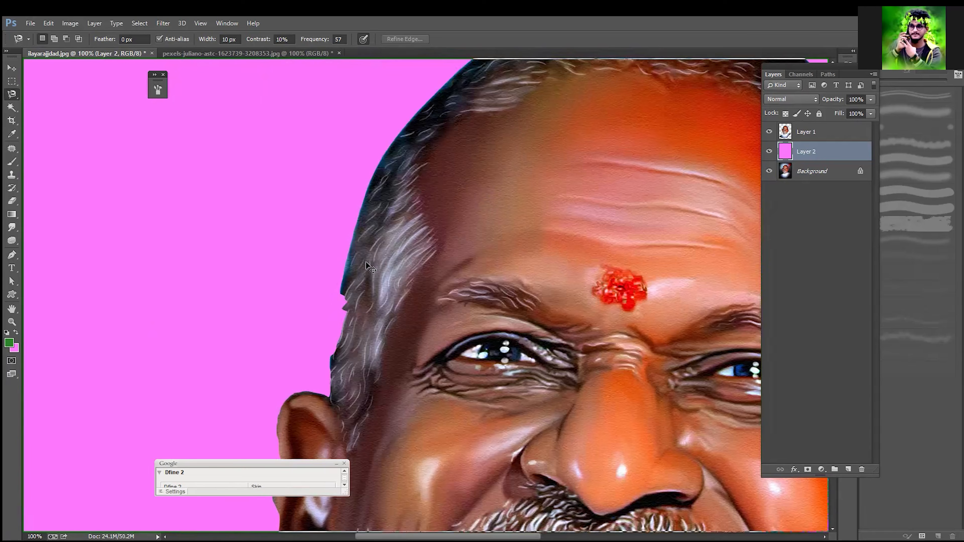
key(ctrl+equal)
key(ctrl+equal)
drag(224, 343, 363, 179)
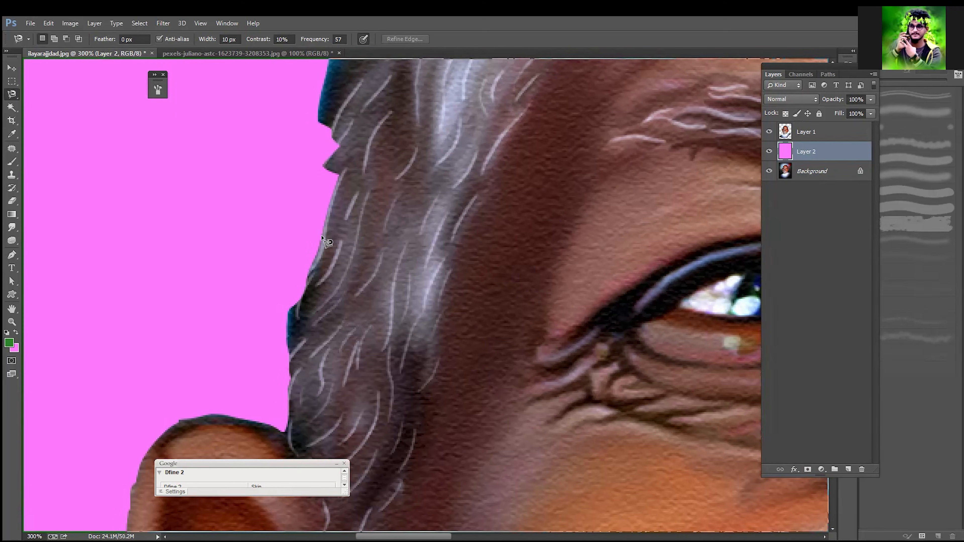
key(ctrl+minus)
key(ctrl+minus)
key(ctrl+minus)
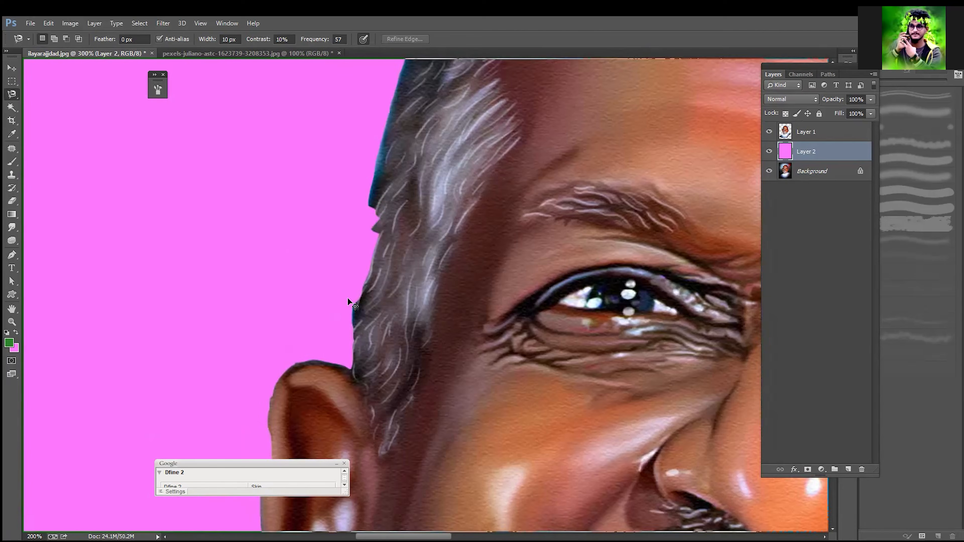
key(ctrl+minus)
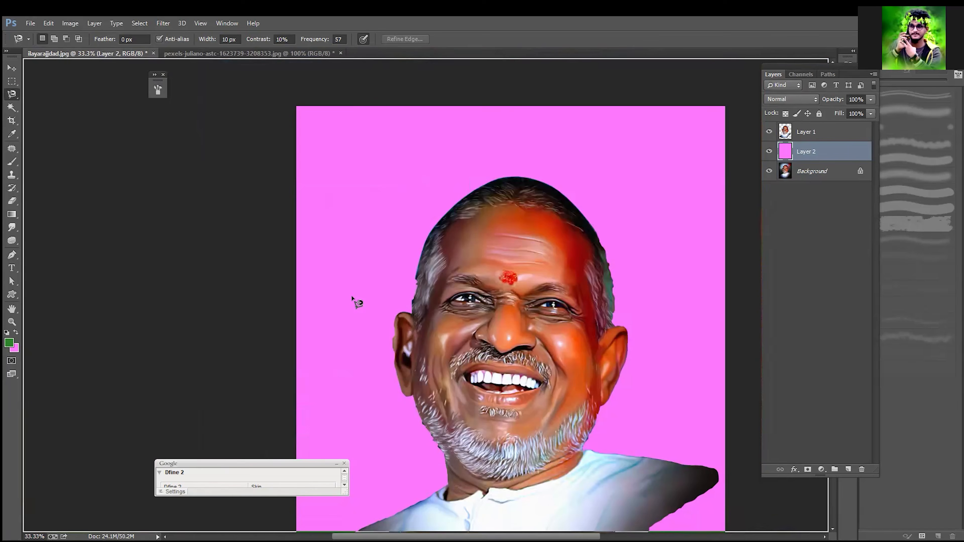
scroll(355, 302, down, 3)
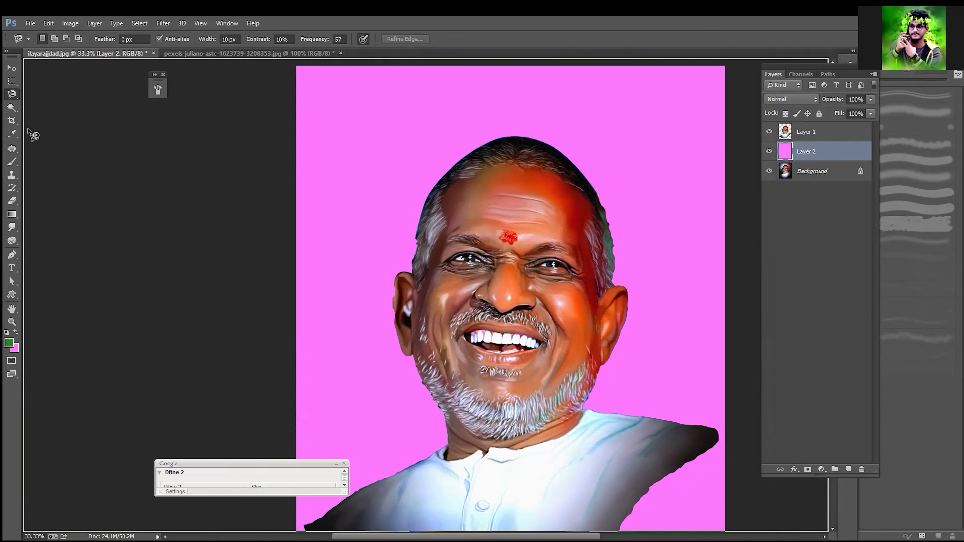
Step: Switch to the freehand Lasso tool and set it to Add to selection
click(10, 91)
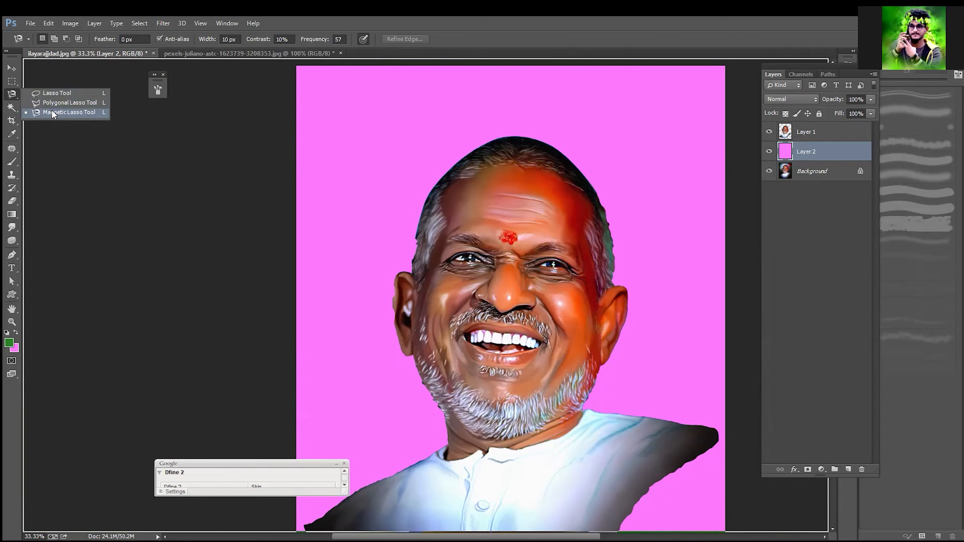
click(57, 93)
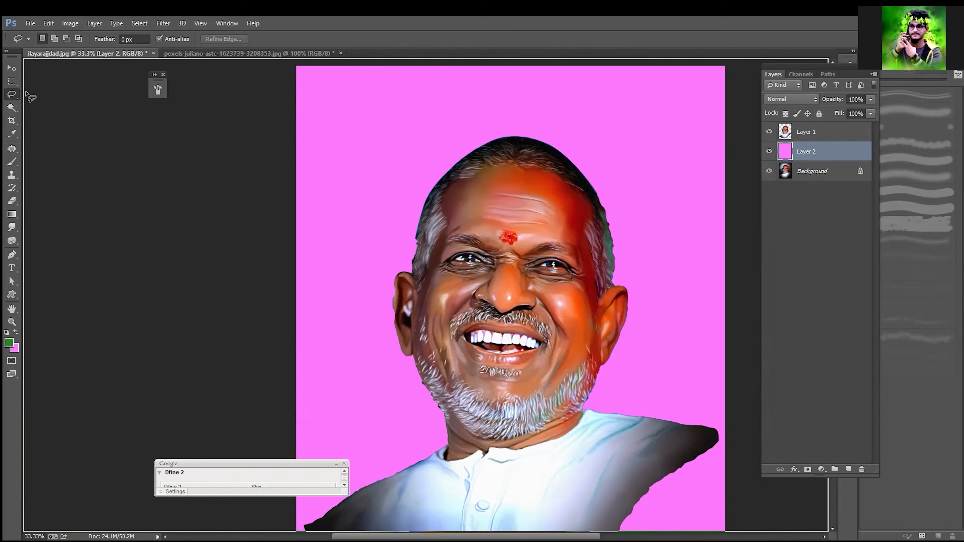
right_click(14, 94)
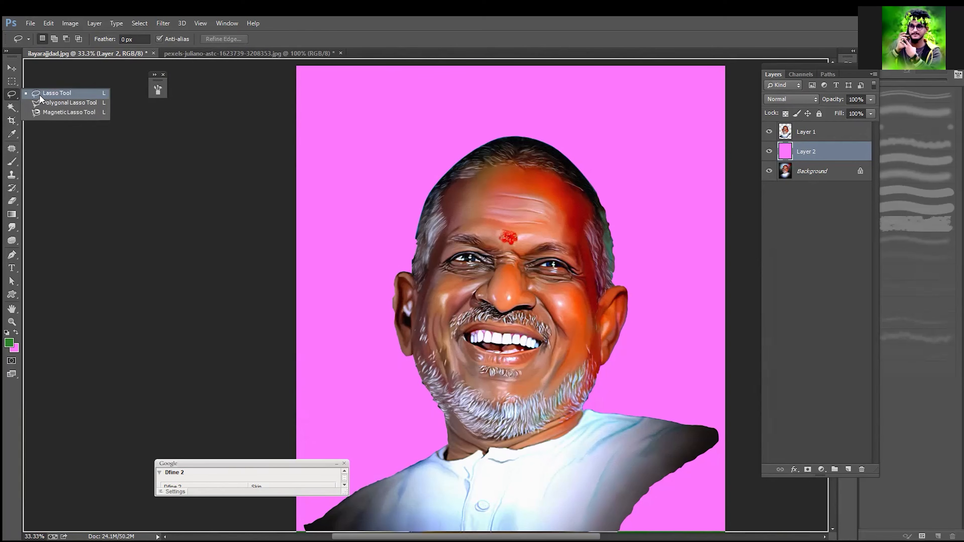
click(49, 44)
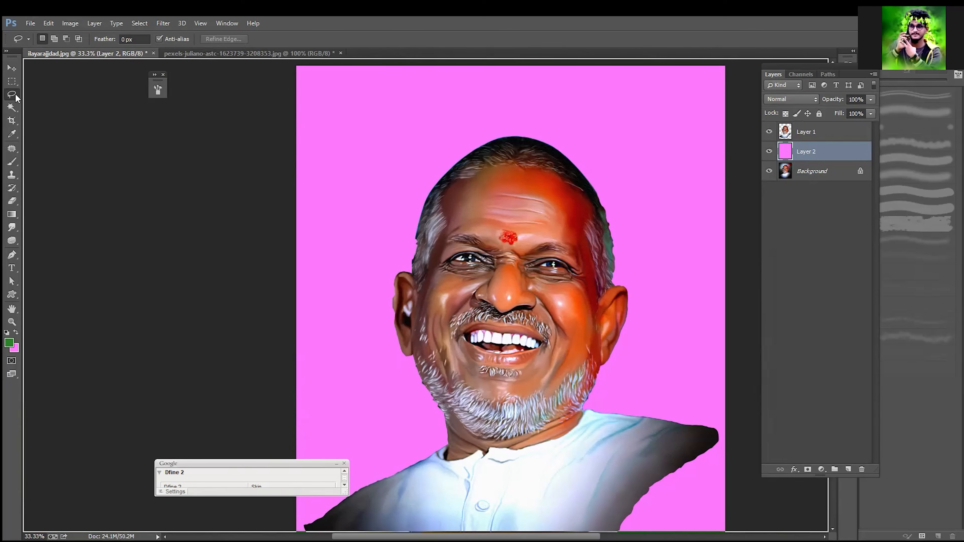
click(55, 39)
Step: Delete the magnetic cutout layer and the pink fill layer, leaving only the Background
click(821, 136)
key(Delete)
key(Delete)
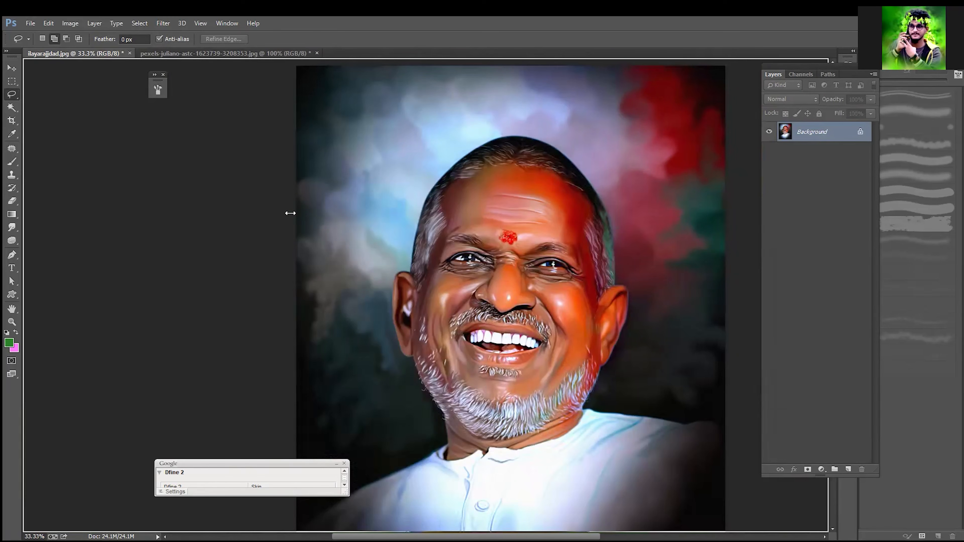
Step: Build up a freehand Lasso selection by adding overlapping areas over the face, forehead, right ear and jaw
mouse_move(476, 190)
mouse_down()
mouse_move(318, 280)
mouse_move(331, 340)
mouse_move(394, 385)
mouse_move(506, 293)
mouse_up()
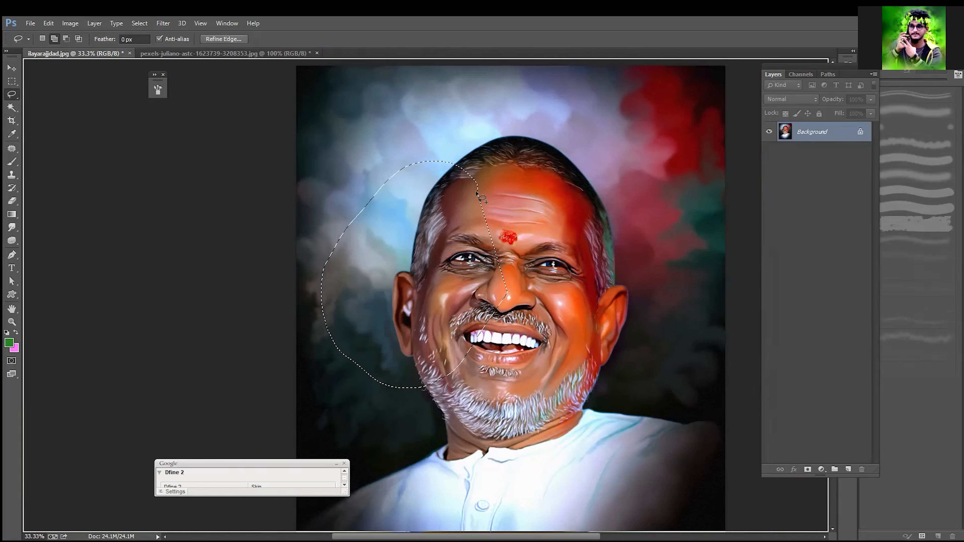
mouse_move(465, 194)
mouse_down()
mouse_move(480, 165)
mouse_move(545, 152)
mouse_move(604, 232)
mouse_move(584, 306)
mouse_move(487, 324)
mouse_up()
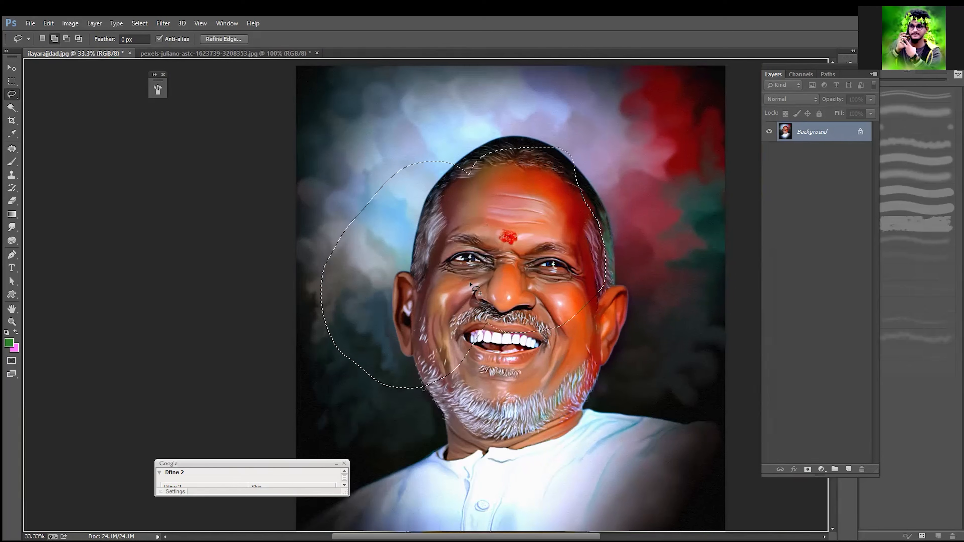
mouse_move(583, 251)
mouse_down()
mouse_move(624, 286)
mouse_move(614, 346)
mouse_move(578, 375)
mouse_move(548, 334)
mouse_up()
mouse_move(477, 431)
mouse_down()
mouse_move(548, 435)
mouse_move(585, 412)
mouse_up()
mouse_move(608, 329)
mouse_down()
mouse_move(451, 326)
mouse_move(431, 351)
mouse_up()
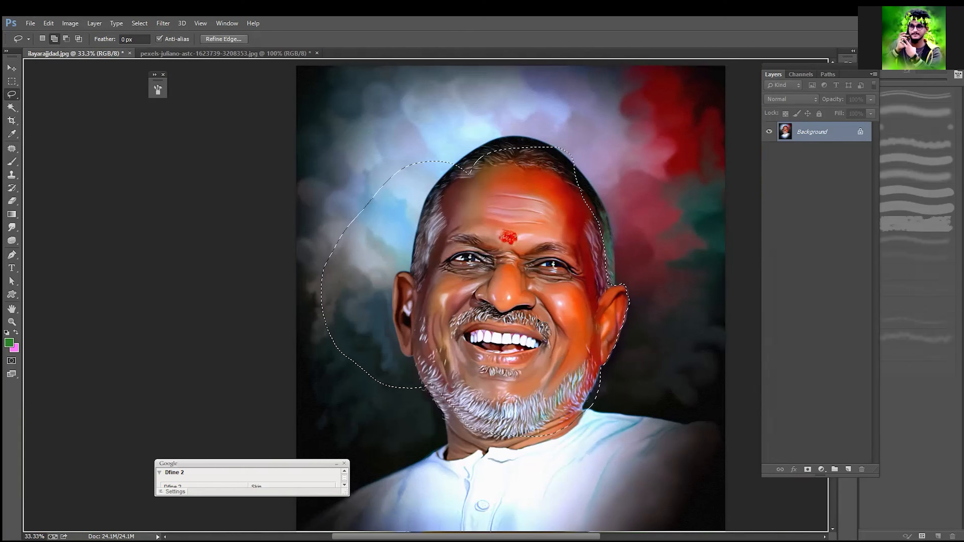
Step: Subtract the surplus backdrop beside the left hair, ear and jaw from the freehand selection
click(69, 41)
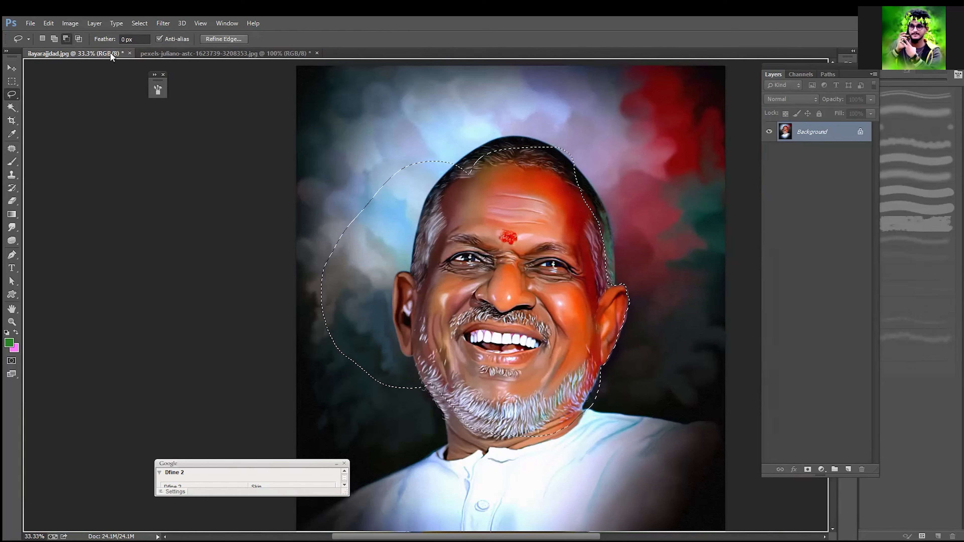
mouse_move(472, 173)
mouse_down()
mouse_move(438, 175)
mouse_move(373, 275)
mouse_move(313, 306)
mouse_move(345, 172)
mouse_up()
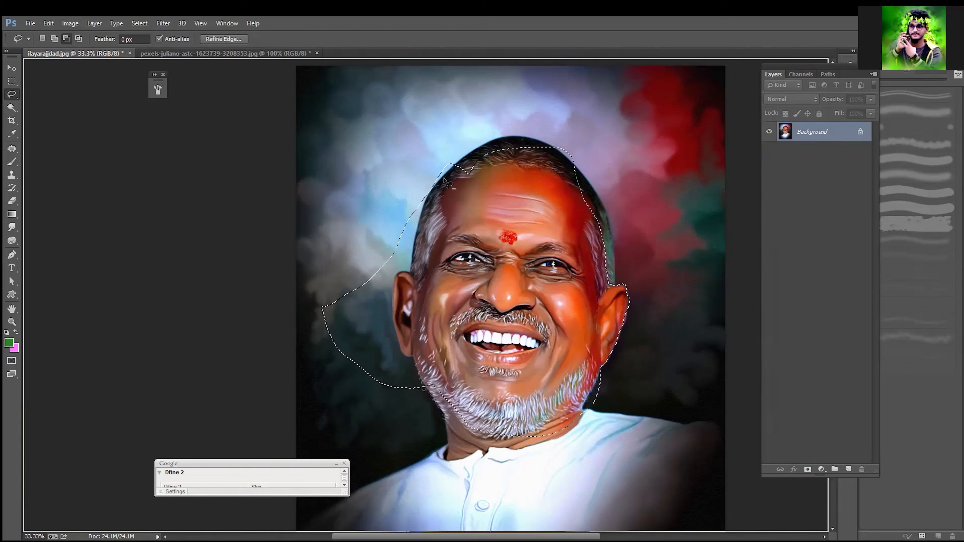
mouse_move(411, 263)
mouse_down()
mouse_move(392, 290)
mouse_move(410, 357)
mouse_up()
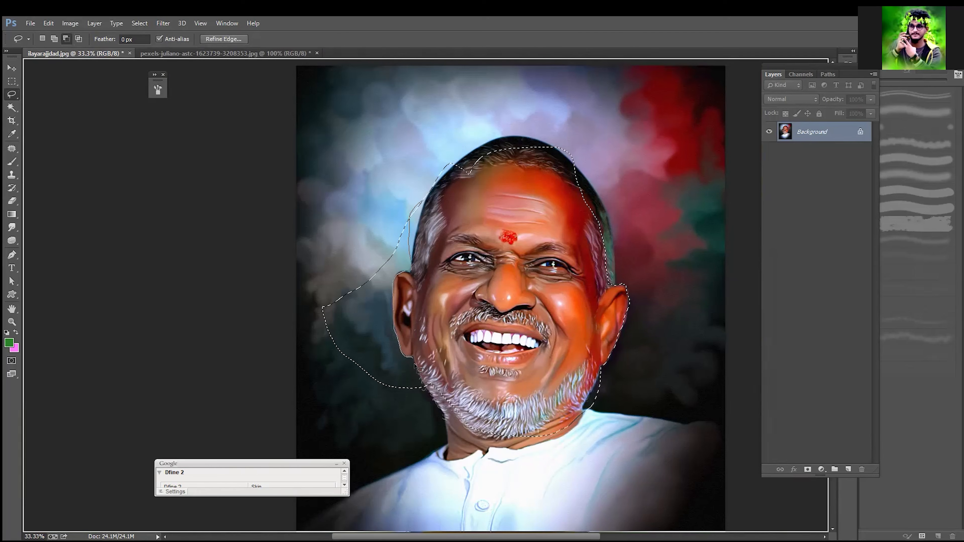
mouse_move(427, 389)
mouse_down()
mouse_move(418, 409)
mouse_move(314, 389)
mouse_move(284, 262)
mouse_move(383, 163)
mouse_up()
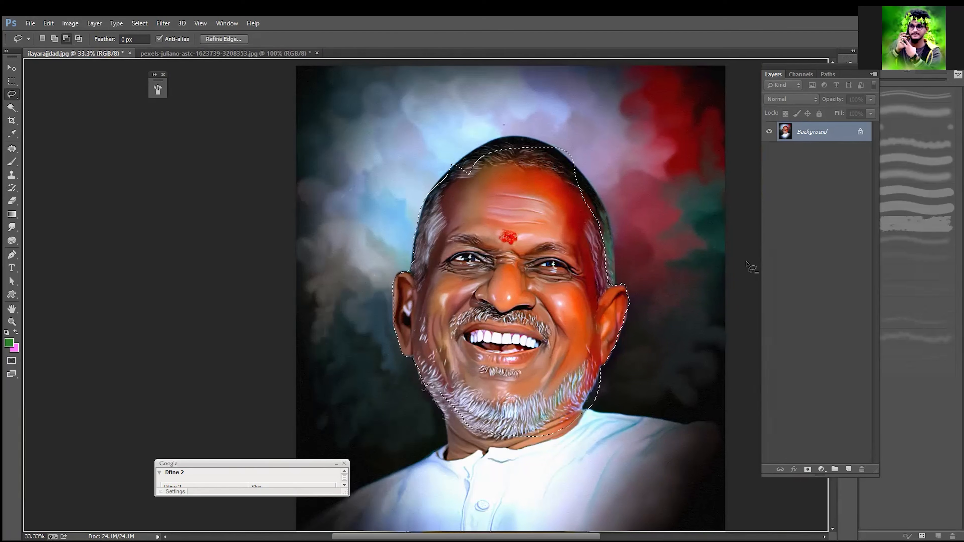
Step: Intersect the selection with freehand loops over the middle of the face, narrowing it to the area around the nose
click(79, 38)
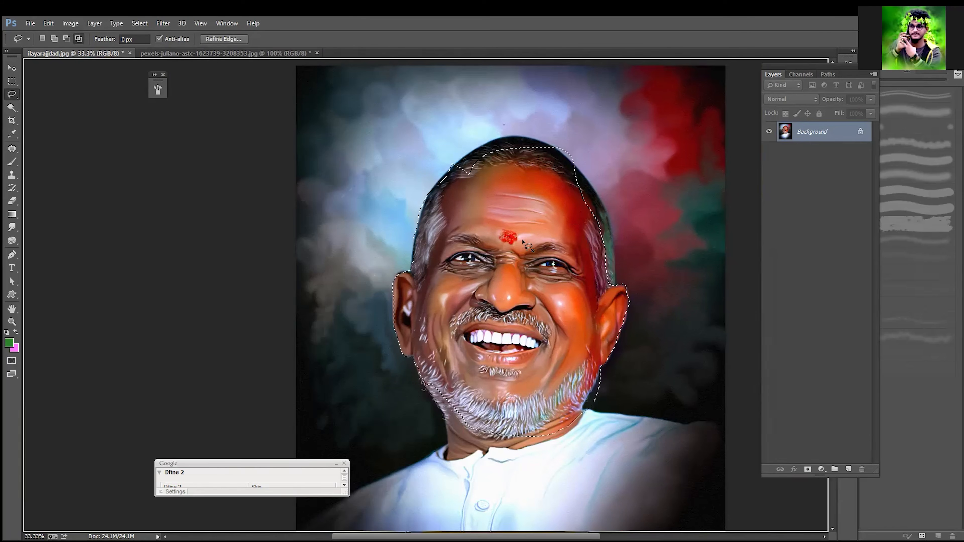
mouse_move(554, 232)
mouse_down()
mouse_move(516, 344)
mouse_move(456, 270)
mouse_move(505, 209)
mouse_move(557, 275)
mouse_up()
mouse_move(505, 249)
mouse_down()
mouse_move(461, 283)
mouse_move(519, 307)
mouse_move(535, 285)
mouse_up()
Step: Draw a new loose freehand selection around the whole head and neck and copy it onto a new layer
click(45, 39)
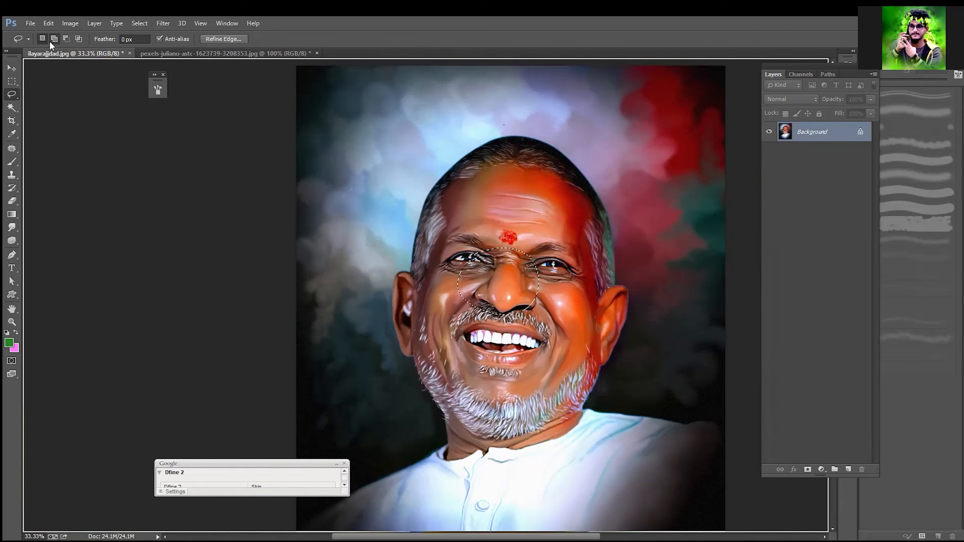
click(66, 39)
mouse_move(618, 205)
mouse_down()
mouse_move(609, 171)
mouse_move(564, 138)
mouse_move(526, 133)
mouse_move(453, 150)
mouse_move(396, 228)
mouse_move(381, 282)
mouse_move(386, 352)
mouse_move(420, 397)
mouse_move(438, 446)
mouse_move(468, 462)
mouse_move(557, 455)
mouse_move(602, 422)
mouse_move(636, 300)
mouse_move(612, 186)
mouse_up()
key(ctrl+j)
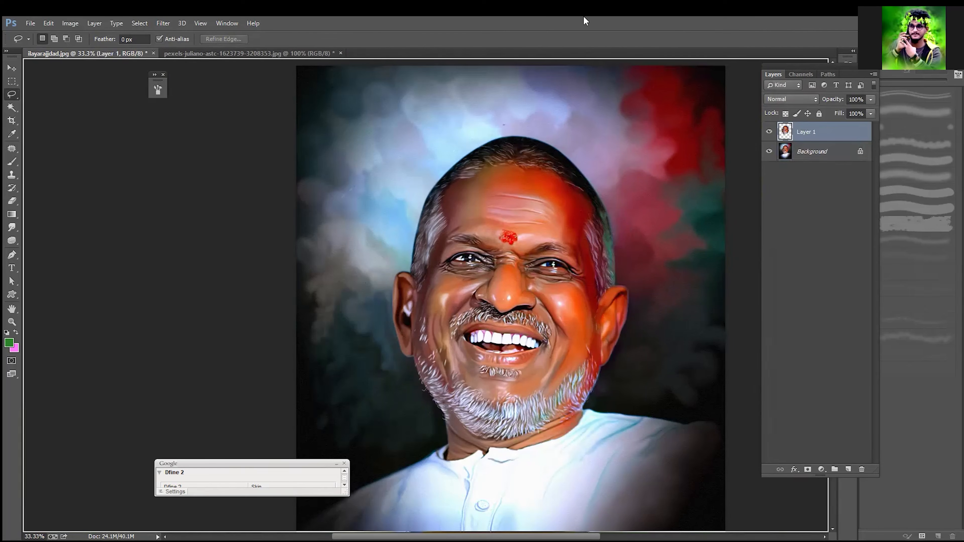
Step: Hide the Background layer and examine the edge of the unfeathered head cutout up close
click(769, 152)
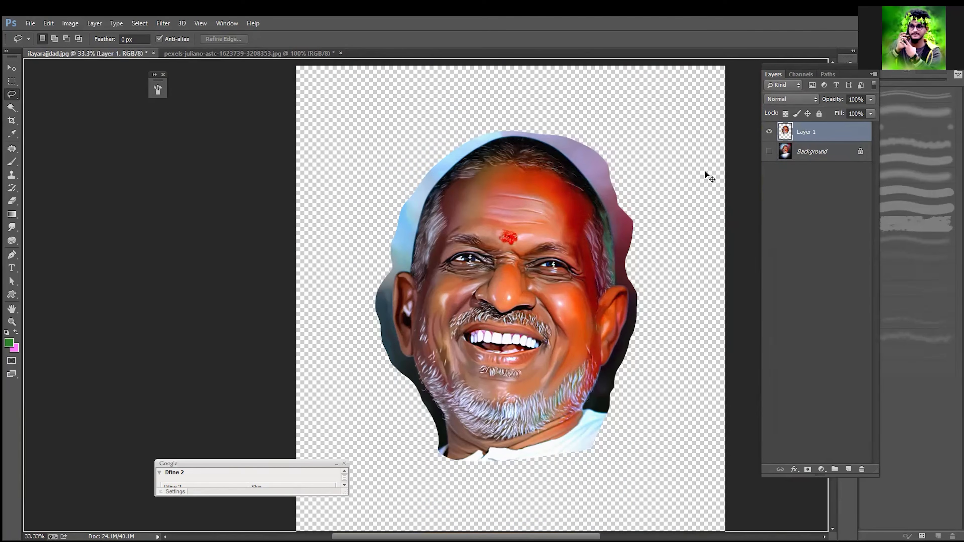
key(ctrl+plus)
key(ctrl+plus)
key(ctrl+plus)
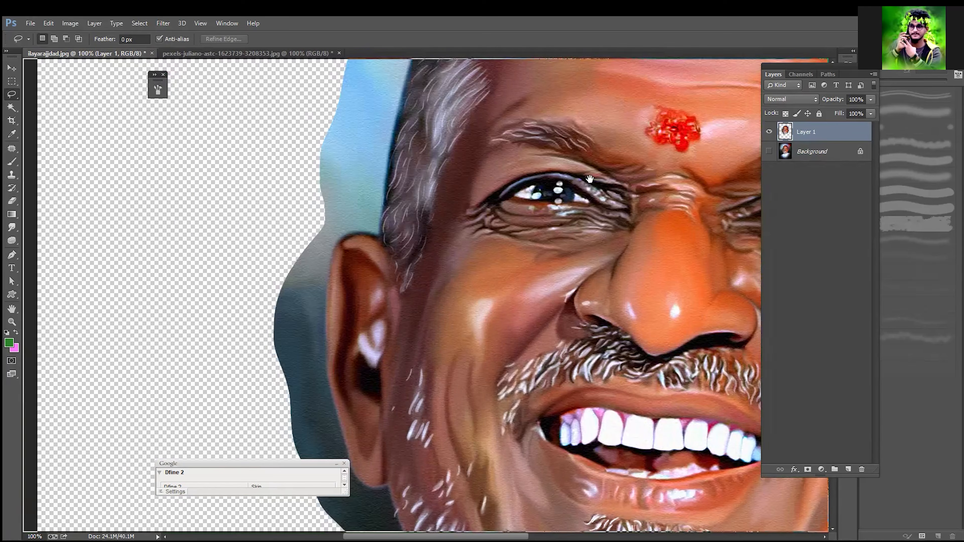
drag(589, 179, 442, 319)
drag(690, 124, 535, 283)
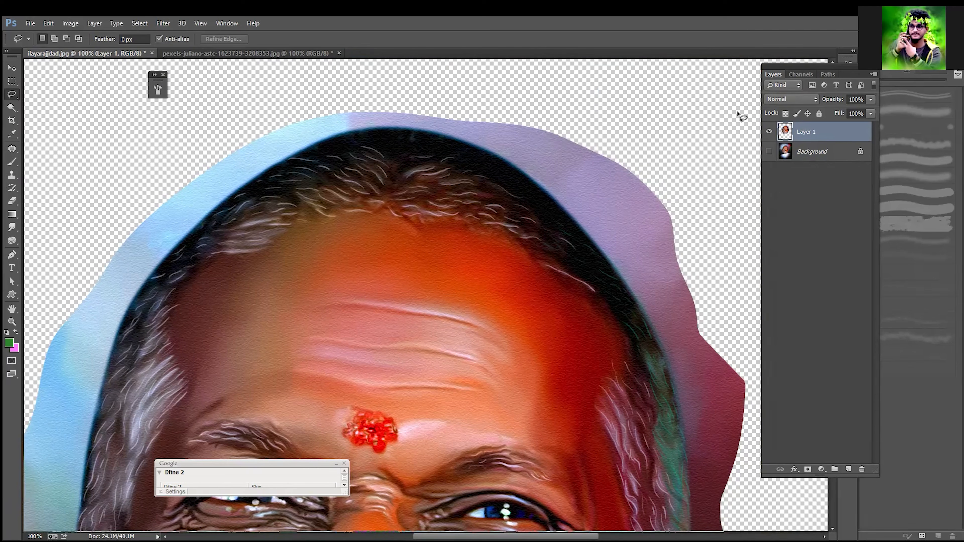
Step: Show the Background layer in place of the head cutout and set the Lasso feather to 10 px
click(769, 151)
click(769, 131)
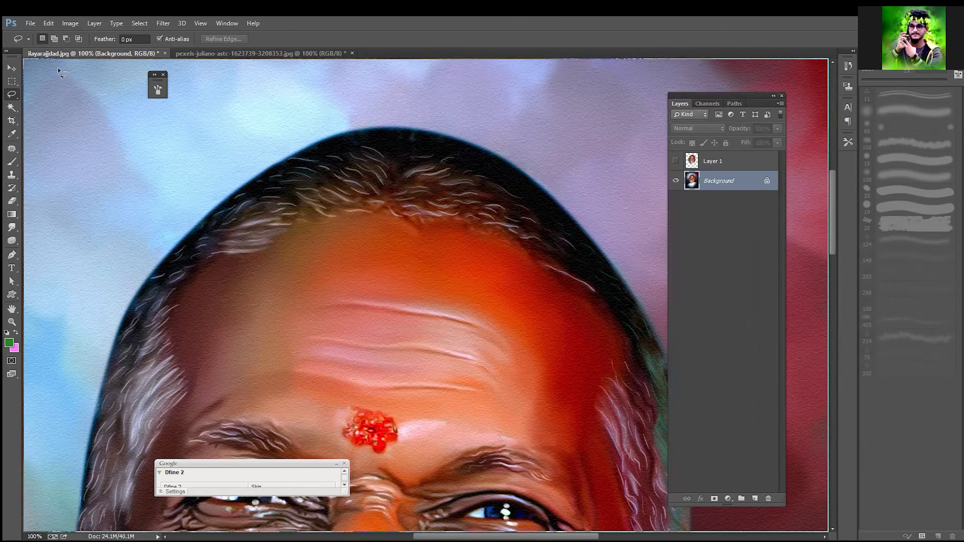
click(121, 40)
text(10)
key(Return)
Step: Select the man's head loosely with the feathered Lasso and copy it from the Background onto a new layer
key(ctrl+minus)
key(ctrl+minus)
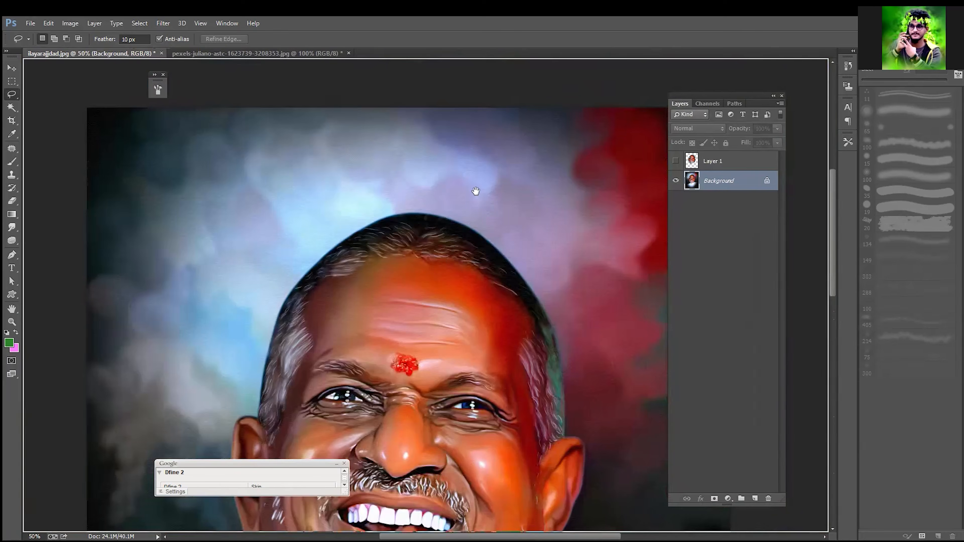
mouse_move(556, 146)
mouse_down()
mouse_move(523, 122)
mouse_move(409, 139)
mouse_move(337, 186)
mouse_move(291, 274)
mouse_move(281, 341)
mouse_move(294, 409)
mouse_move(312, 304)
mouse_move(323, 360)
mouse_move(389, 458)
mouse_move(509, 493)
mouse_move(634, 438)
mouse_move(661, 353)
mouse_move(528, 435)
mouse_move(535, 349)
mouse_move(520, 341)
mouse_move(517, 274)
mouse_move(485, 195)
mouse_move(451, 159)
mouse_move(408, 139)
mouse_move(392, 204)
mouse_up()
key(space)
key(space)
key(ctrl+j)
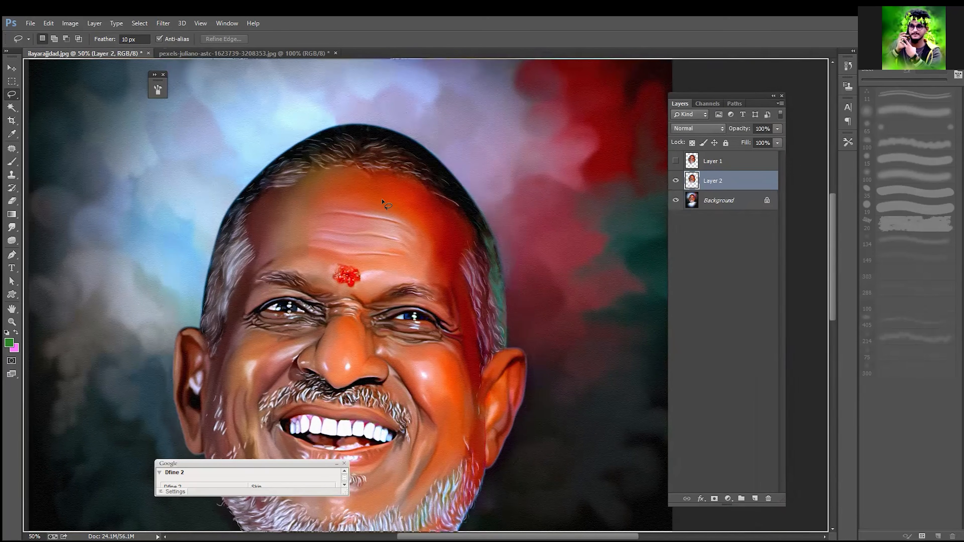
Step: Hide the Background layer and examine the feathered edge of the new head cutout up close
click(675, 200)
key(ctrl+plus)
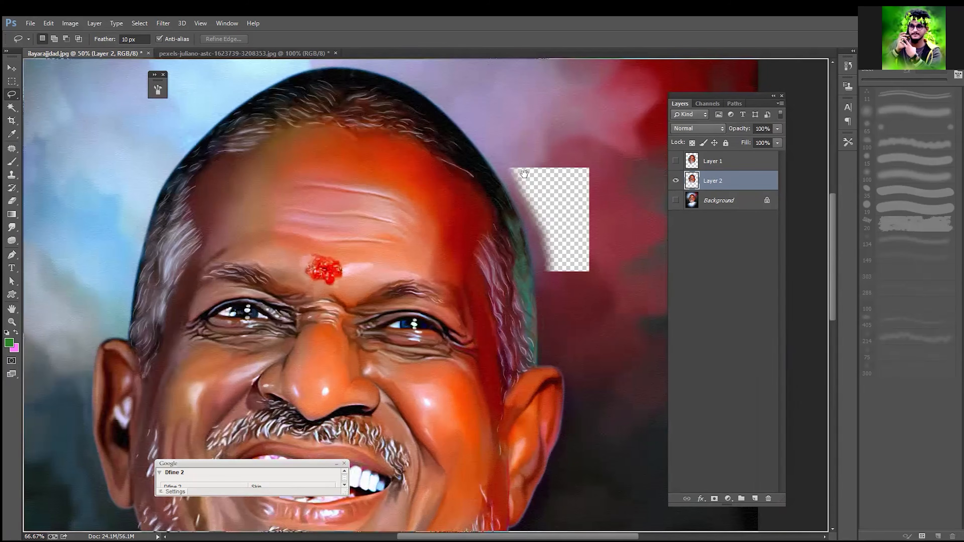
key(ctrl+plus)
key(ctrl+plus)
drag(524, 173, 455, 392)
drag(566, 227, 526, 339)
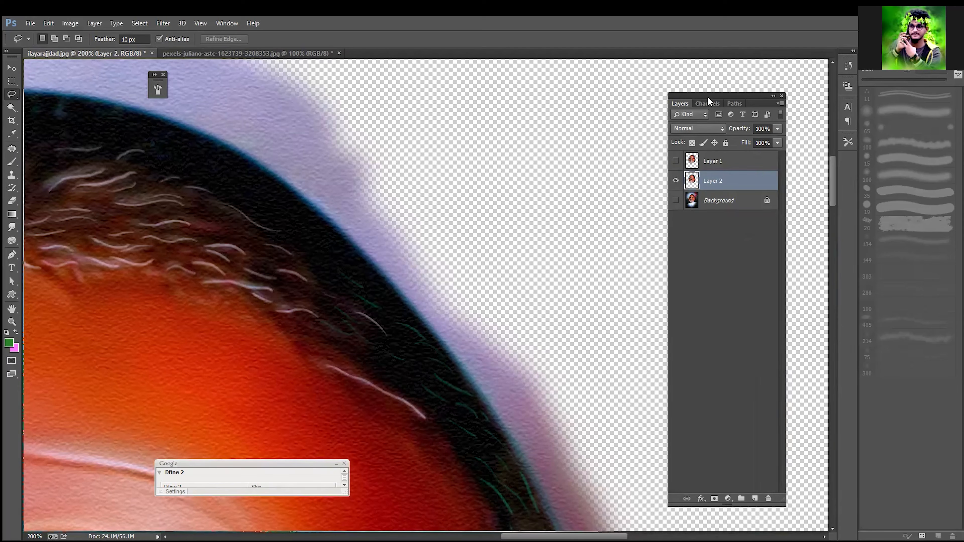
Step: Add a new layer filled with the pink background color beneath the feathered head cutout
drag(706, 92, 662, 53)
click(710, 458)
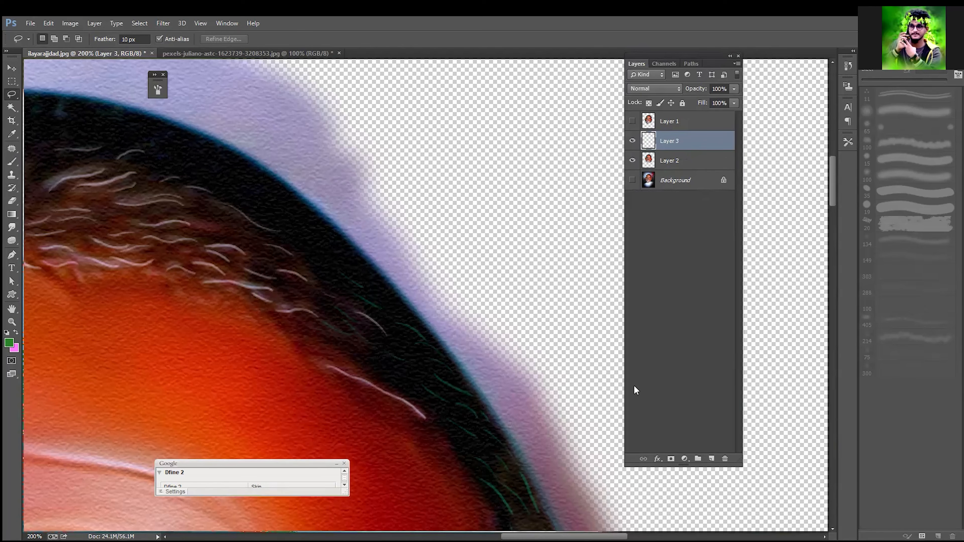
key(ctrl+BackSpace)
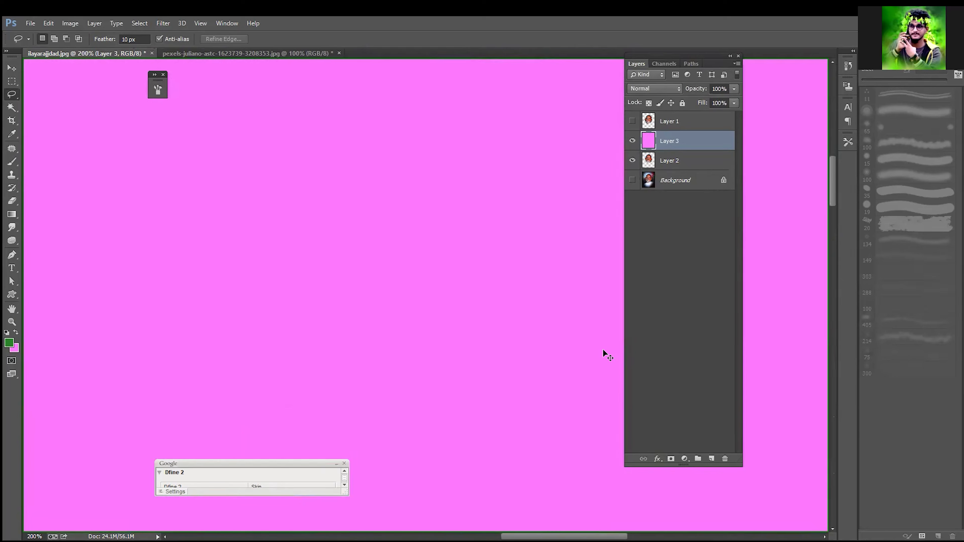
key(ctrl+bracketleft)
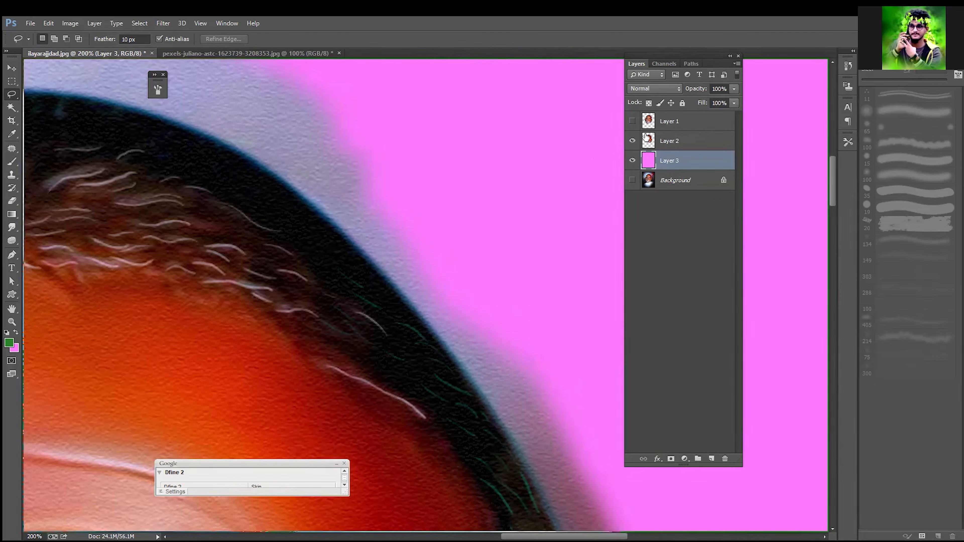
Step: Check the head cutouts against the pink fill with Layer 1 shown and hidden, and select Layer 2 with the Move tool ready
click(633, 121)
click(632, 121)
key(ctrl+minus)
key(ctrl+minus)
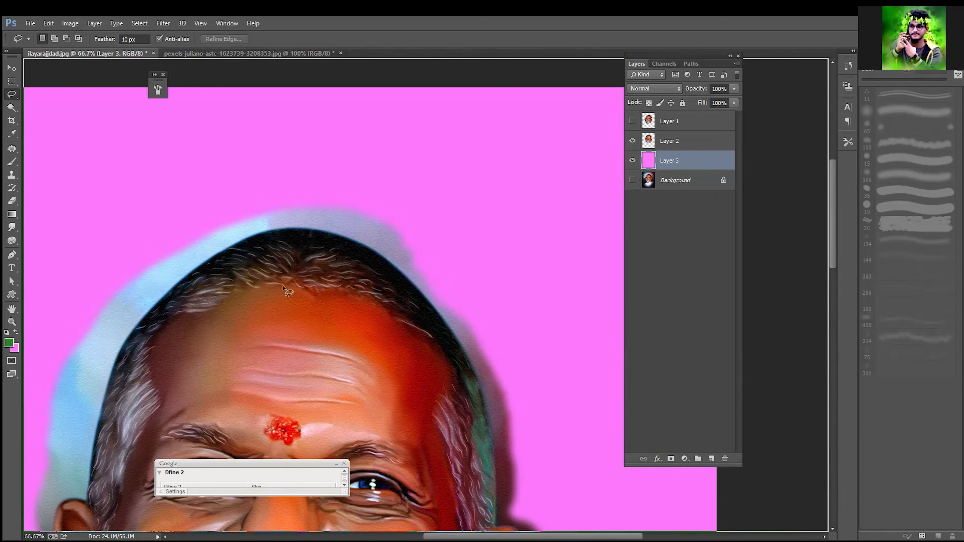
click(9, 69)
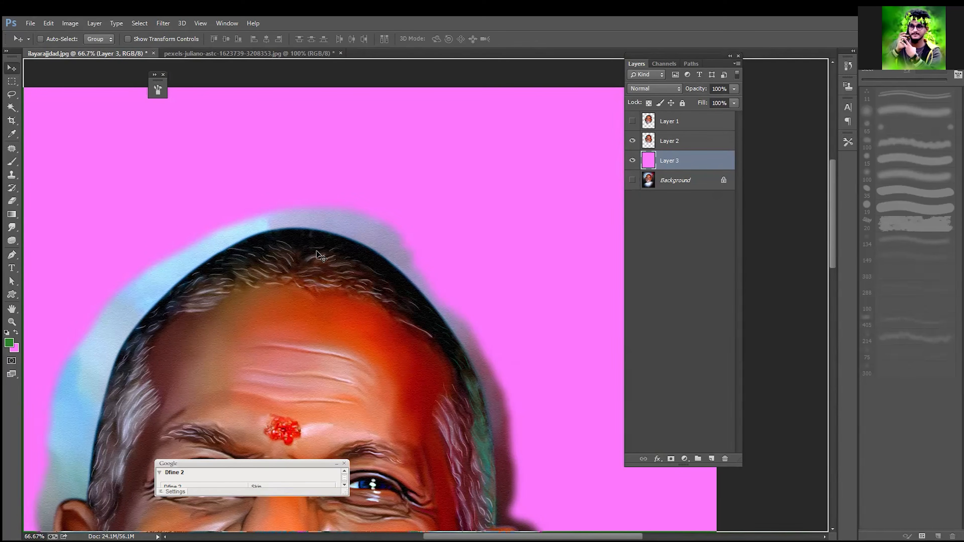
drag(317, 252, 322, 249)
click(662, 147)
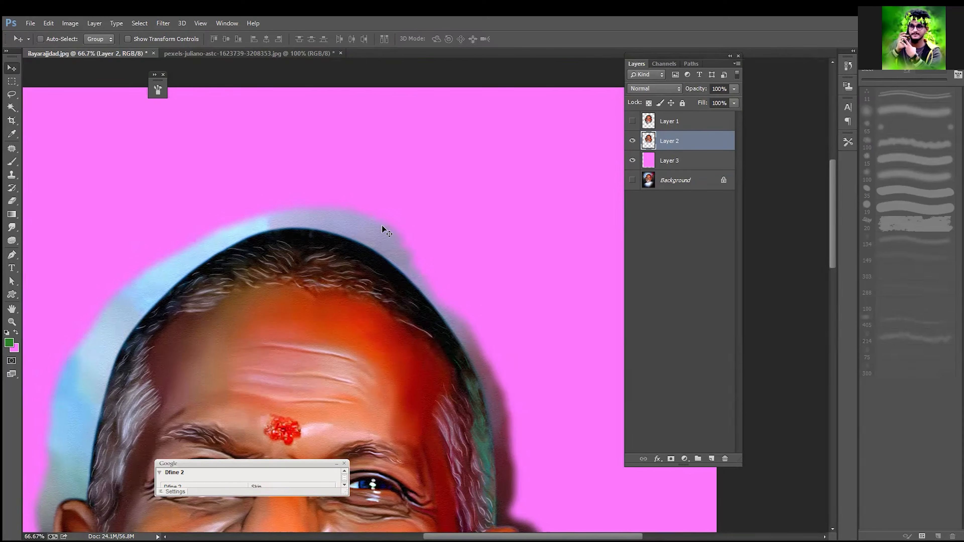
Step: Examine the feathered upper edge of Layer 2's head cutout up close against the pink fill
key(ctrl+plus)
key(ctrl+plus)
key(ctrl+plus)
drag(370, 209, 674, 426)
click(674, 426)
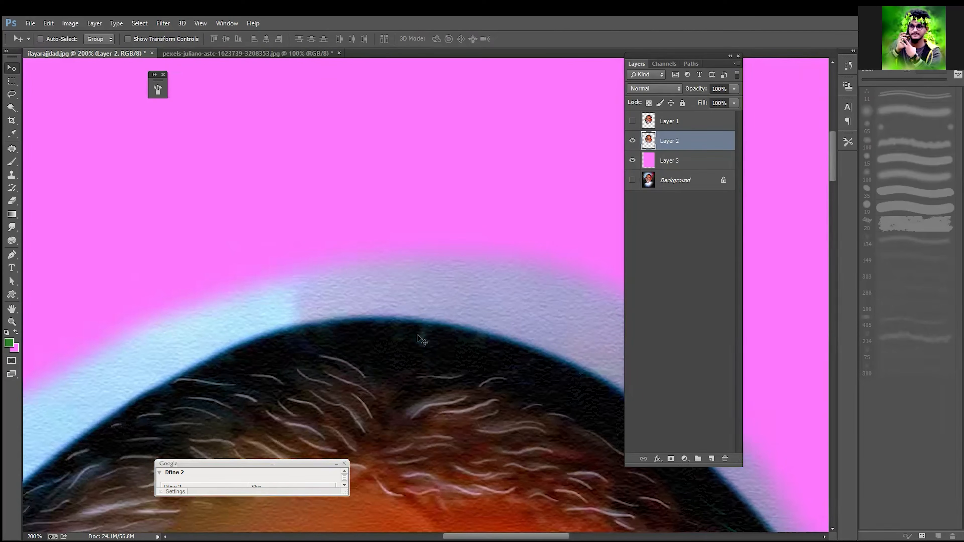
click(415, 313)
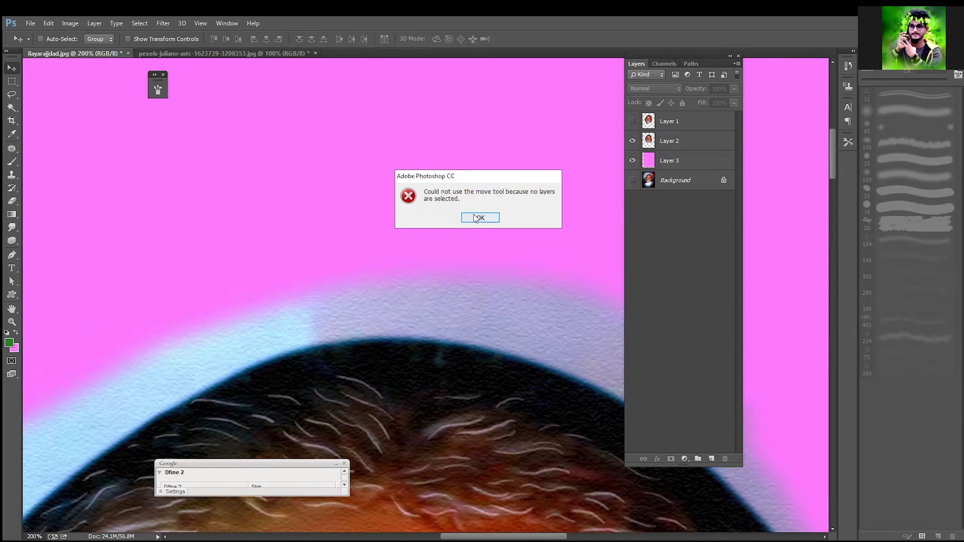
click(478, 215)
click(694, 146)
Step: Show the unfeathered Layer 1 cutout in place of Layer 2 and examine its hard edge on pink
click(631, 140)
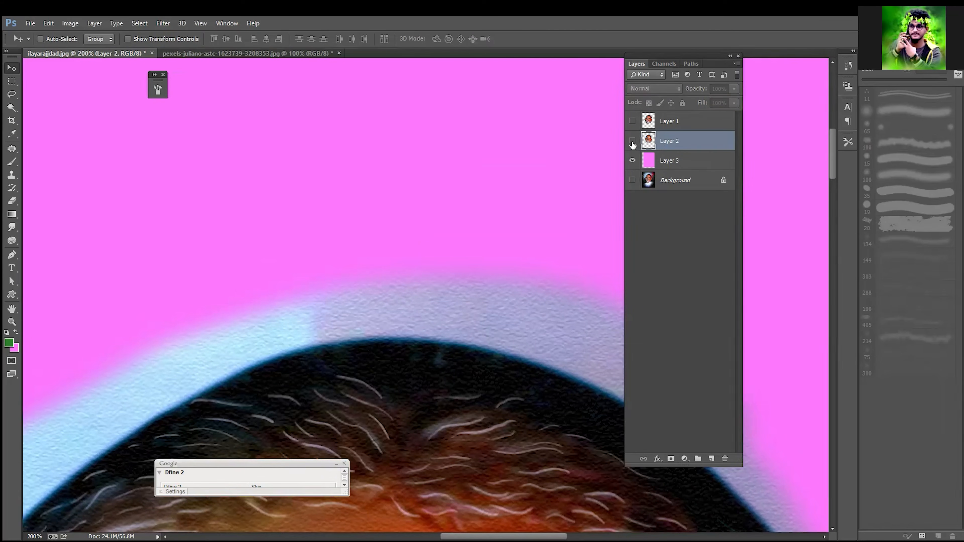
click(632, 121)
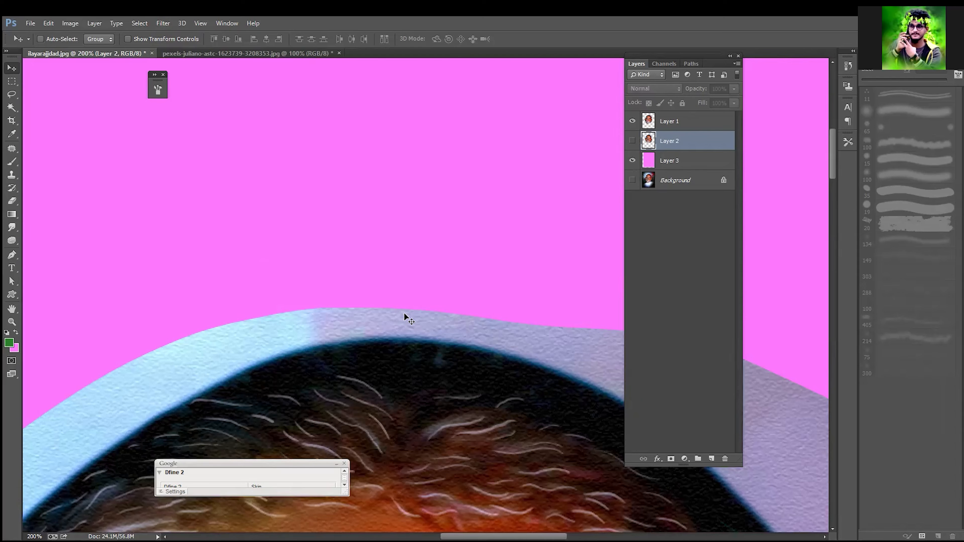
key(ctrl+minus)
key(ctrl+minus)
key(ctrl+minus)
key(ctrl+minus)
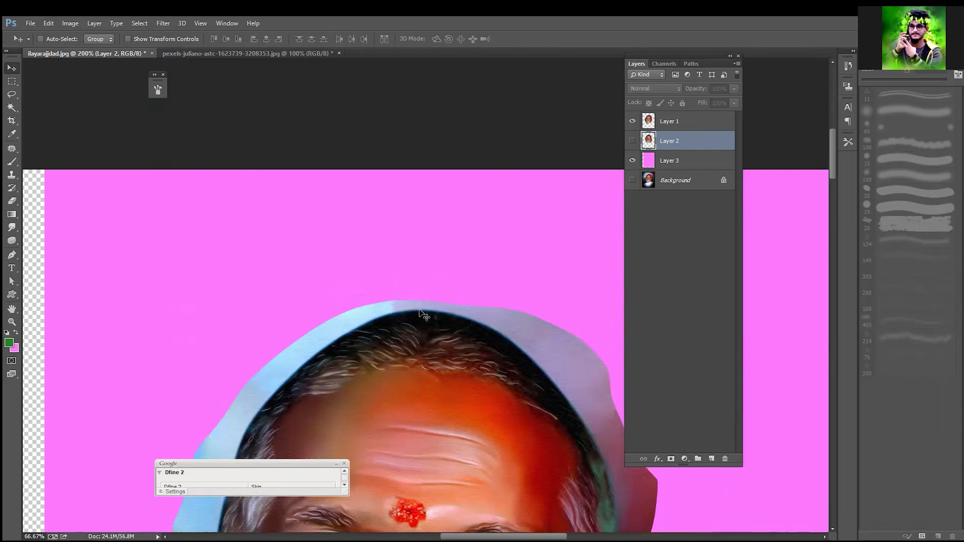
key(ctrl+minus)
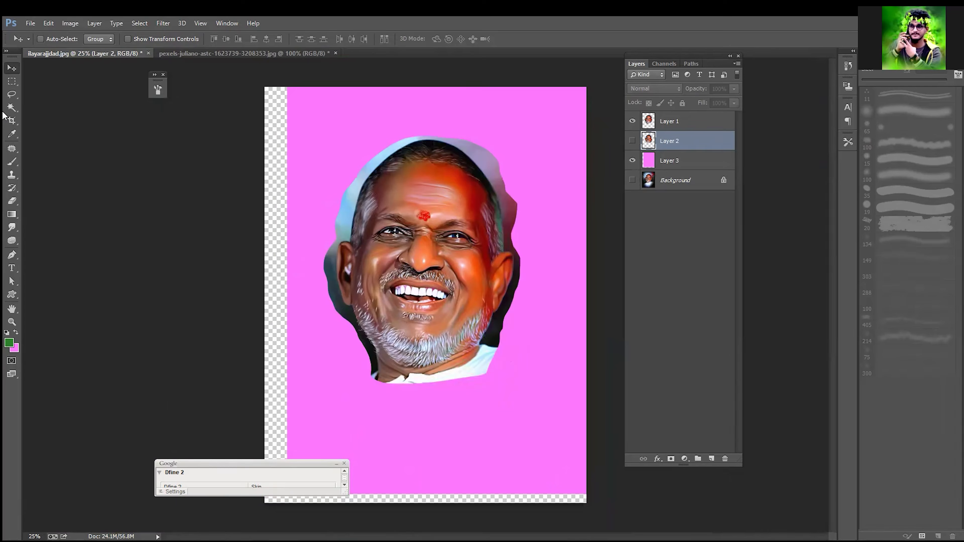
Step: Set the freehand Lasso's feather to 50 px
click(17, 102)
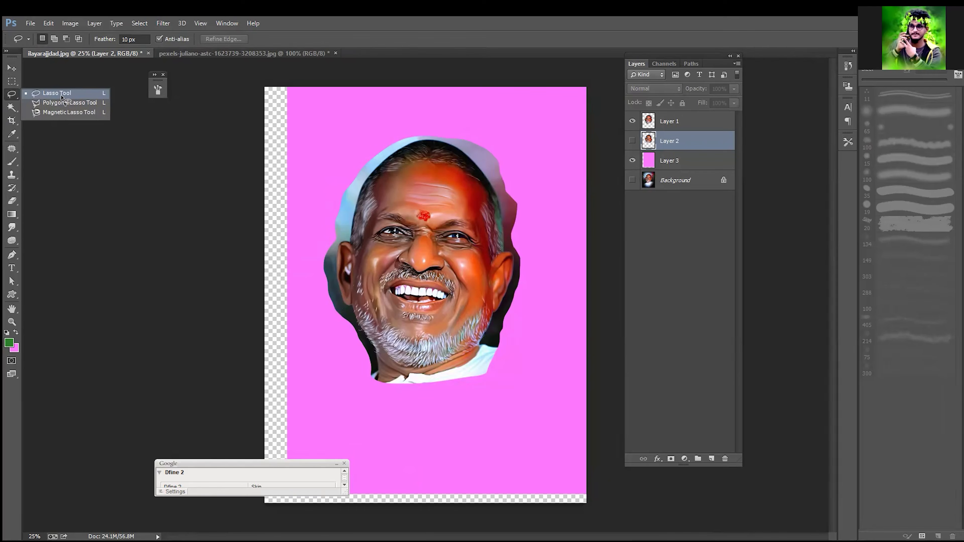
click(59, 94)
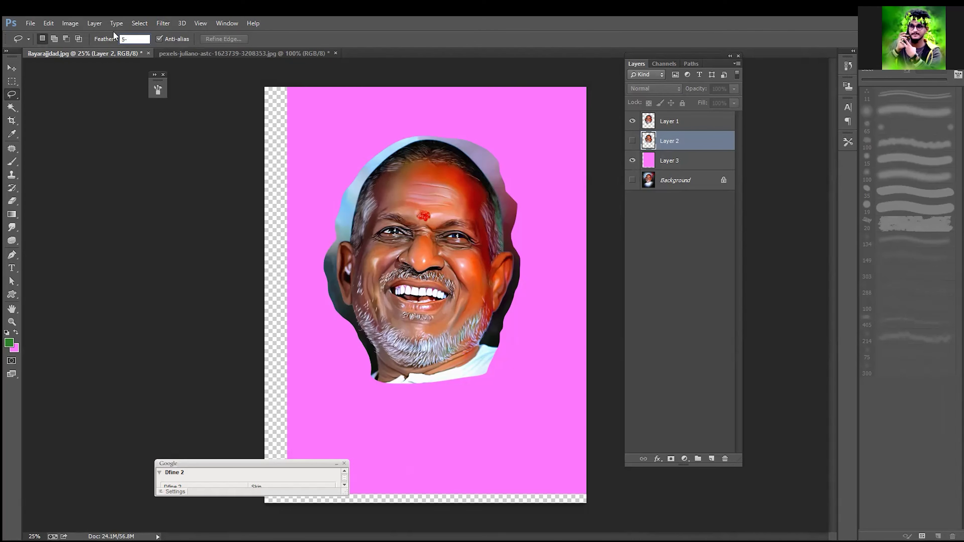
text(0)
key(Return)
Step: Show the Background, copy a loose lasso selection around the man's head and shoulders onto a new layer, and bring that layer to the top
click(689, 180)
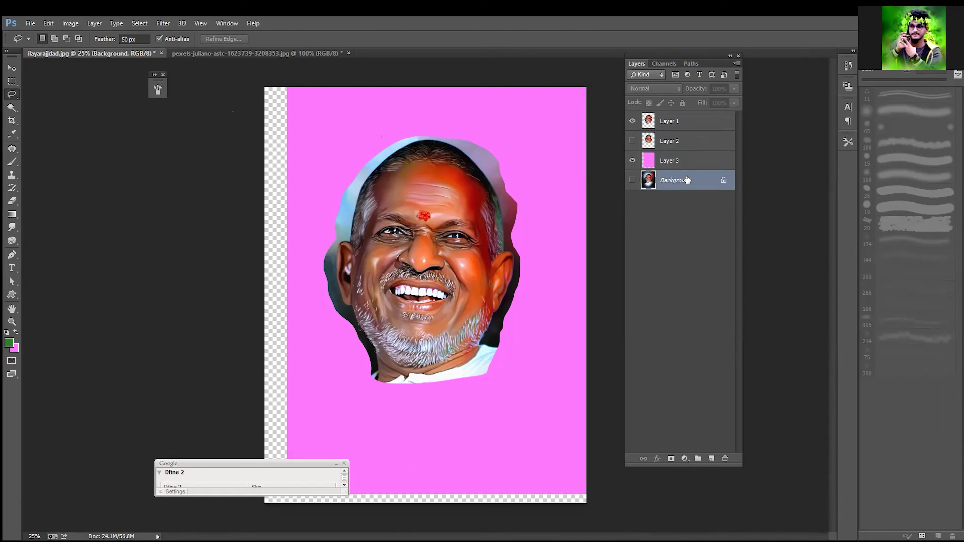
click(632, 180)
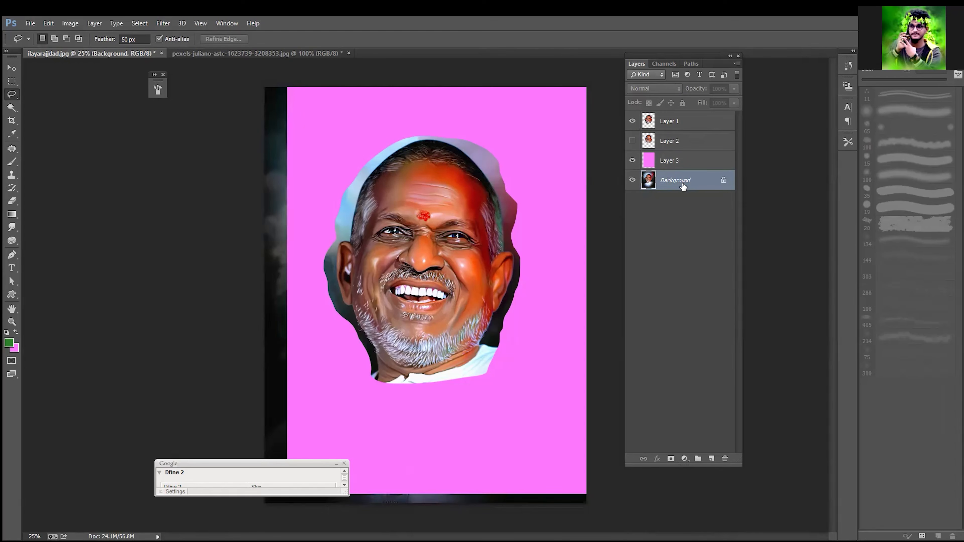
mouse_move(536, 330)
mouse_down()
mouse_move(568, 267)
mouse_move(492, 116)
mouse_move(295, 211)
mouse_move(310, 359)
mouse_move(407, 428)
mouse_move(531, 334)
mouse_up()
key(ctrl+j)
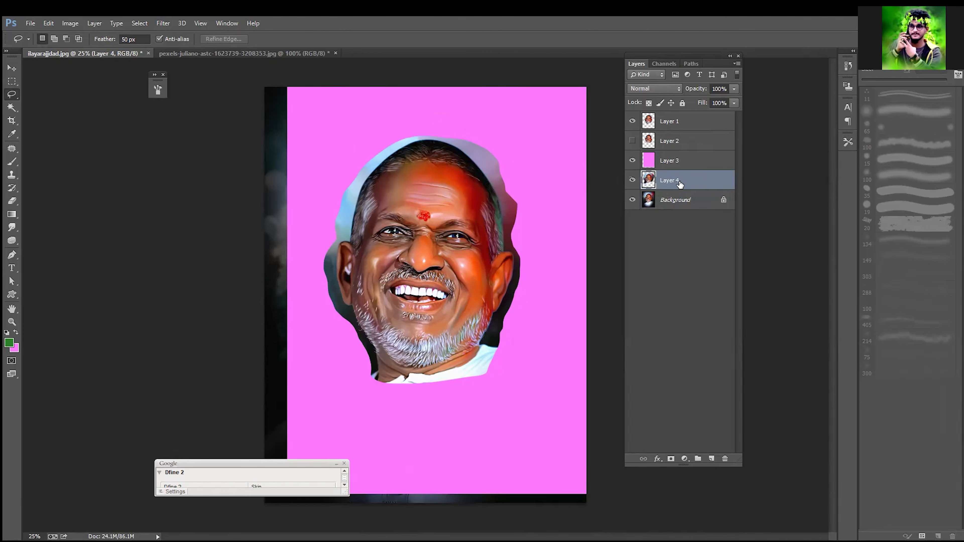
key(ctrl+bracketright)
key(ctrl+bracketright)
key(ctrl+bracketright)
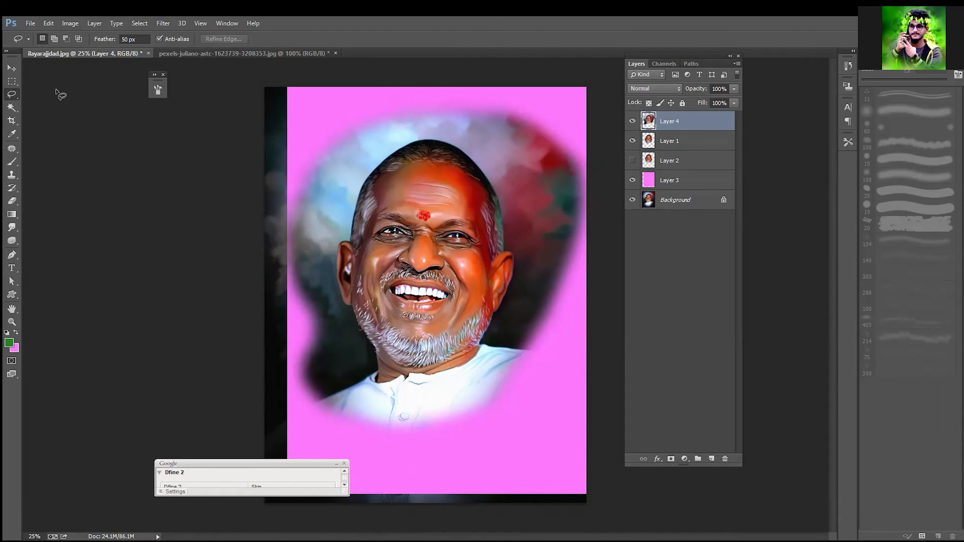
Step: Refill Layer 3 with pink across the whole canvas and examine the 50 px feathered edge up close
click(683, 185)
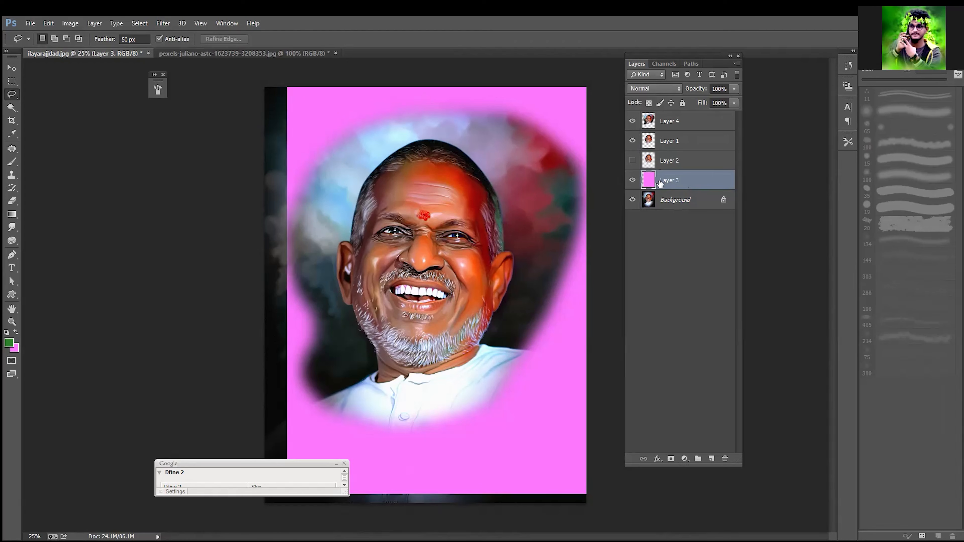
key(ctrl+Delete)
key(v)
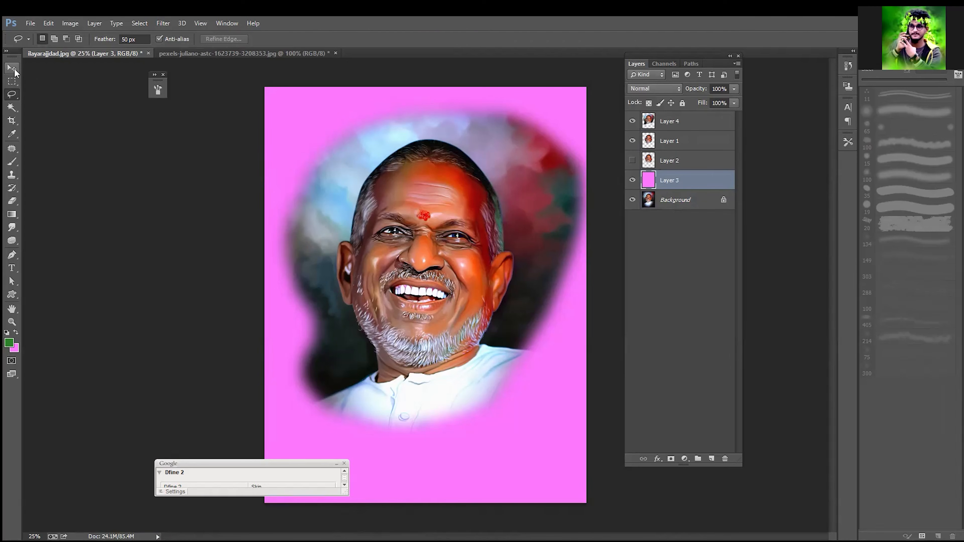
key(ctrl+plus)
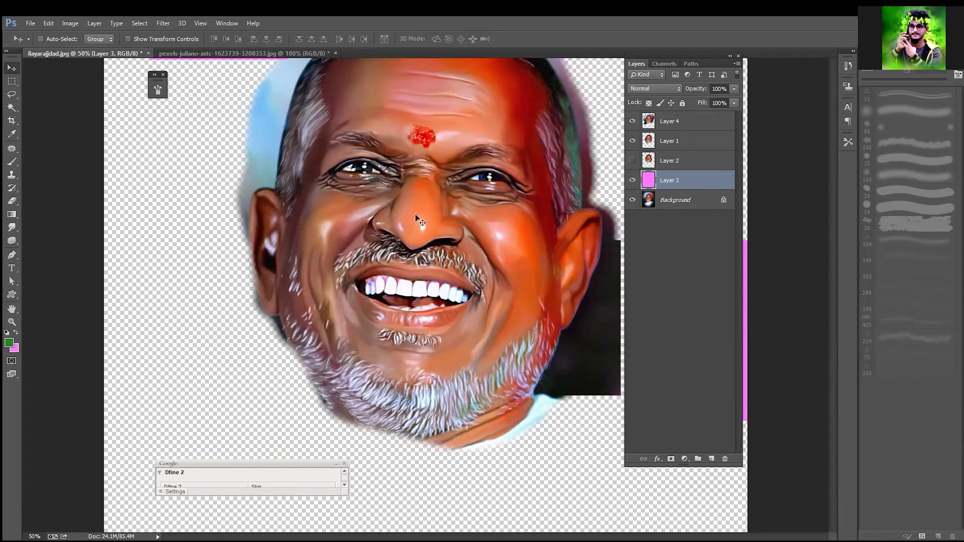
key(ctrl+plus)
key(ctrl+plus)
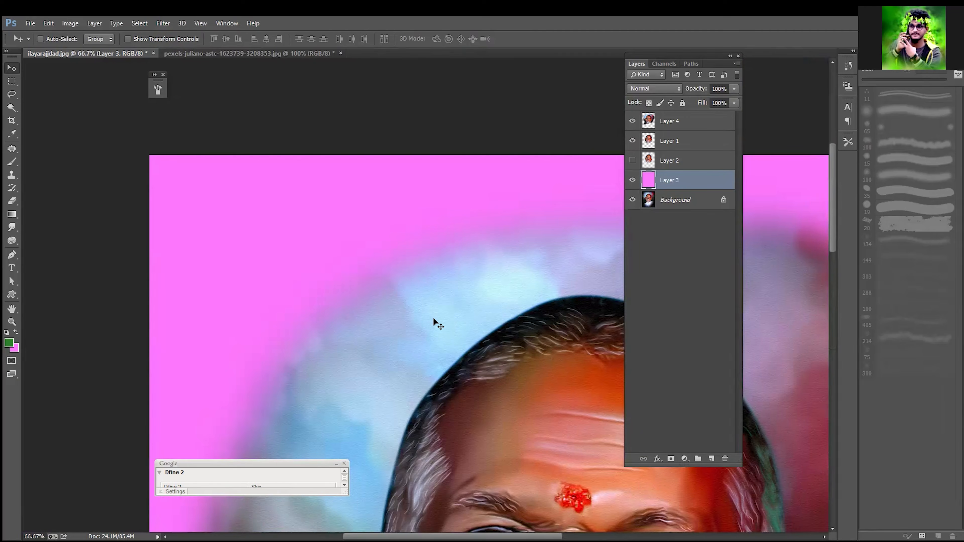
key(ctrl+plus)
key(ctrl+plus)
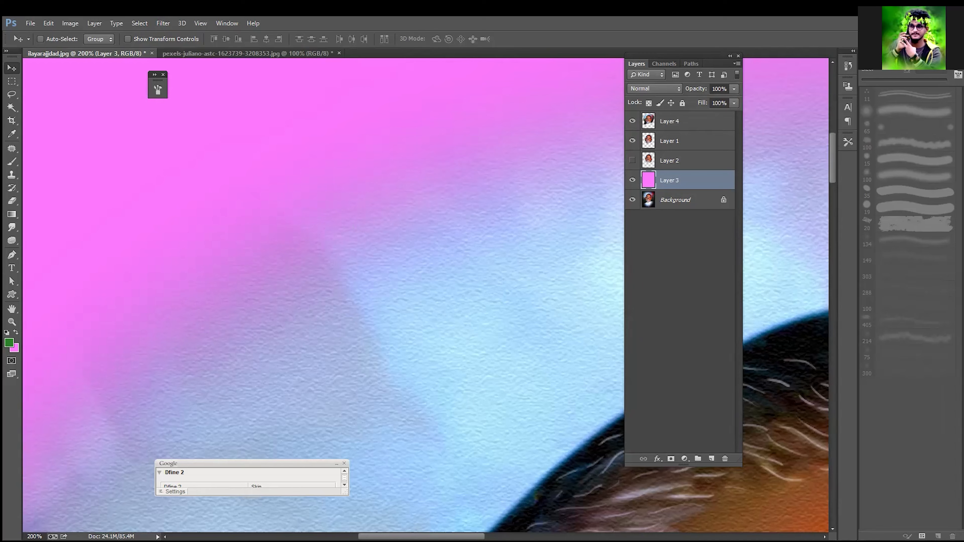
Step: Review the lasso tool variants and the Quick Selection and Magic Wand tools
drag(12, 94, 72, 88)
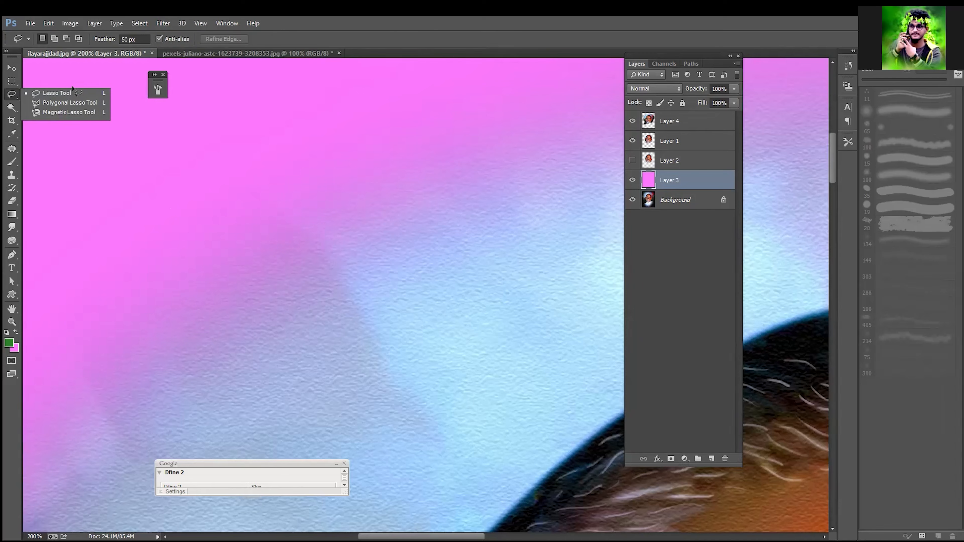
click(193, 117)
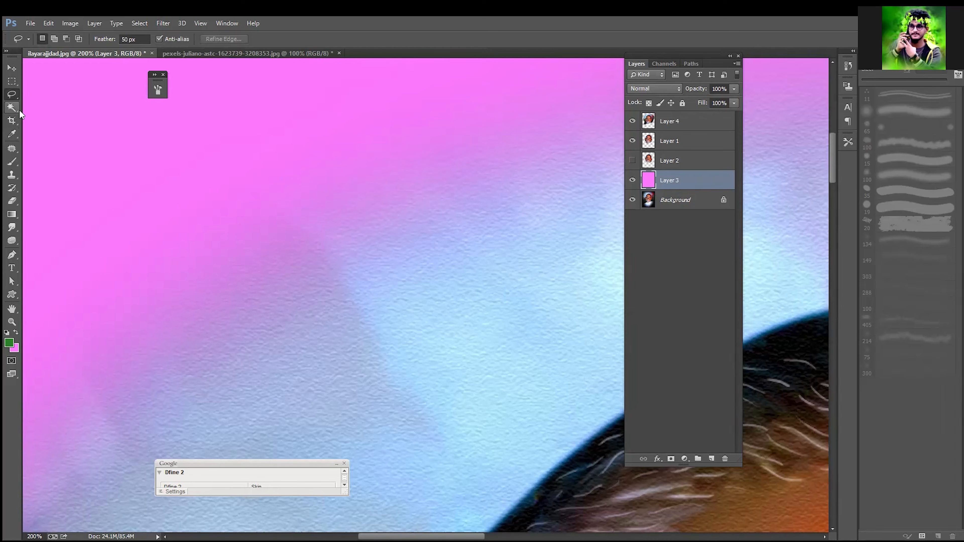
drag(19, 109, 53, 103)
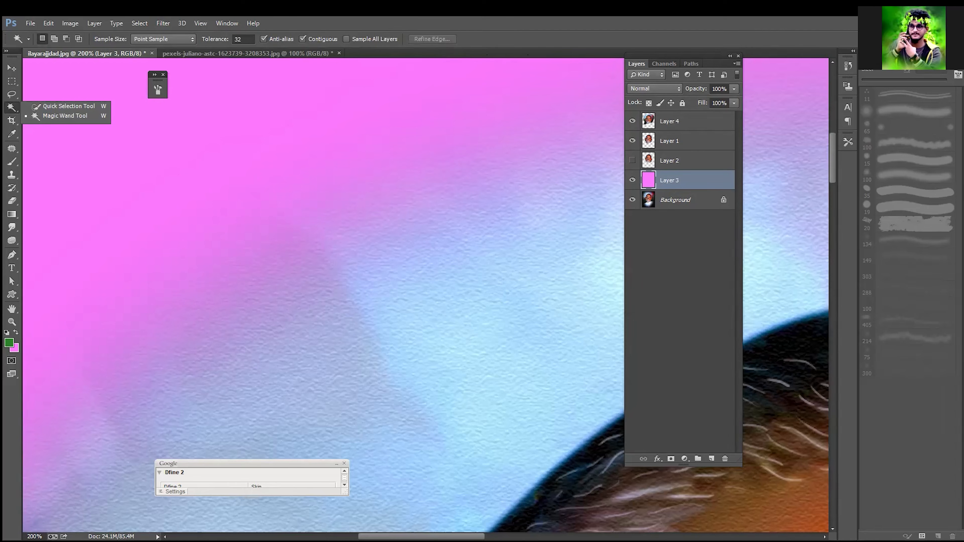
Step: Switch to the newer Photoshop version with the woman's profile portrait and review its lasso and object selection tool variants
key(ctrl+q)
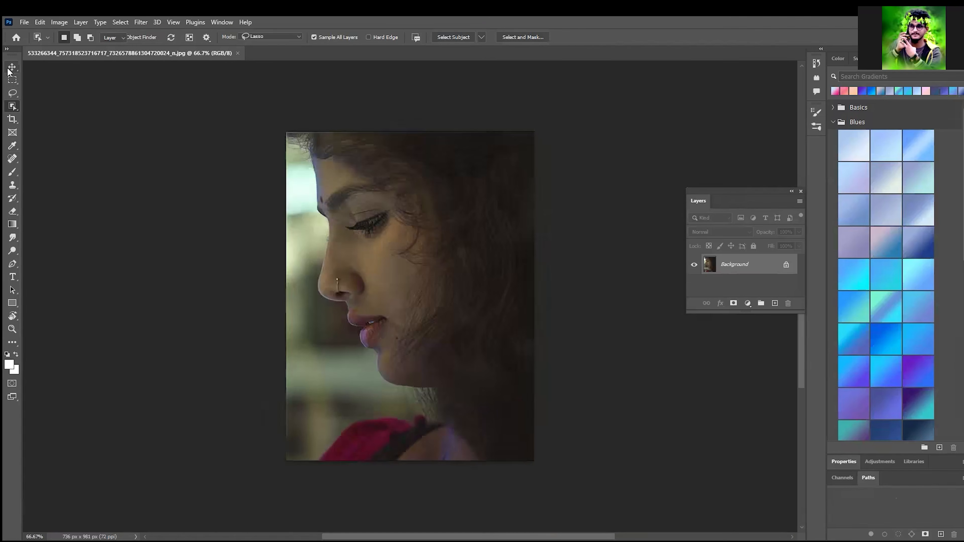
click(11, 68)
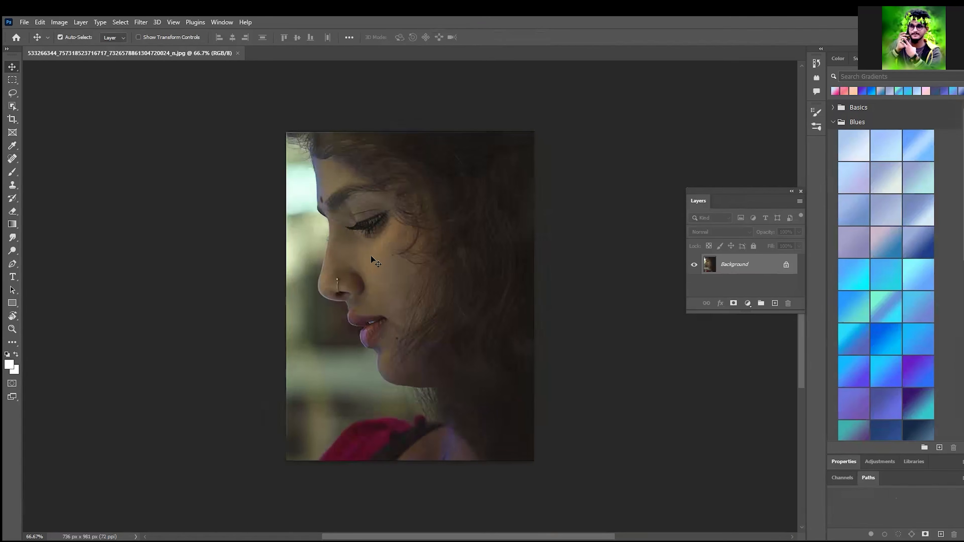
click(15, 93)
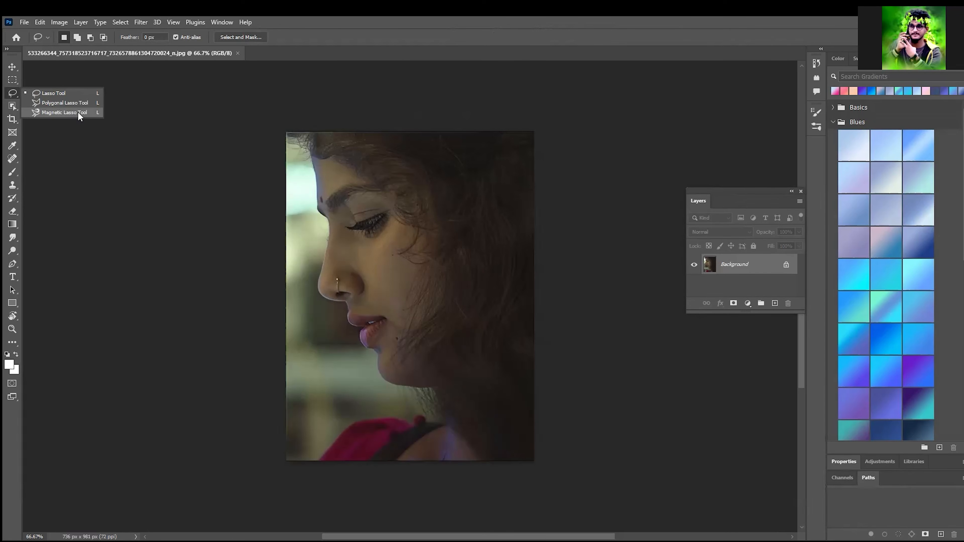
click(78, 113)
click(15, 107)
click(16, 106)
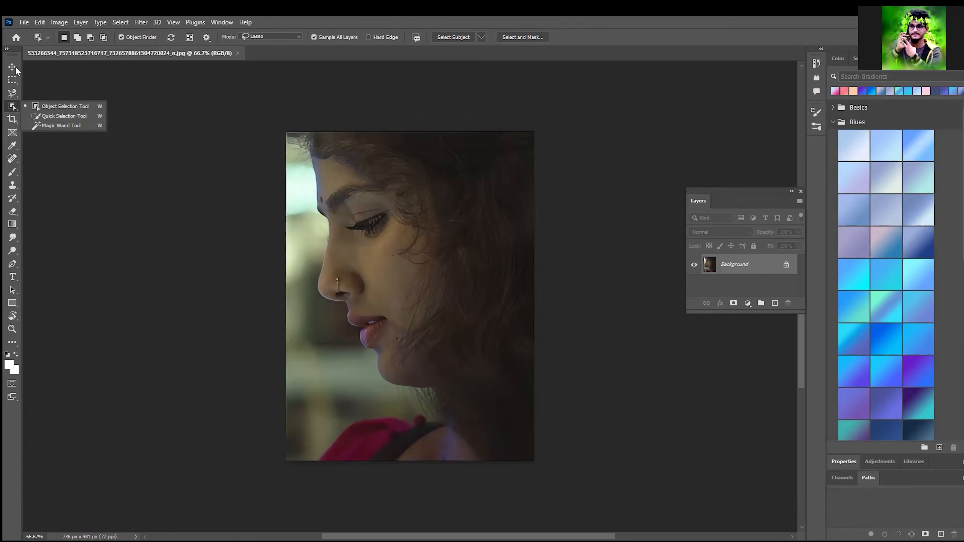
key(v)
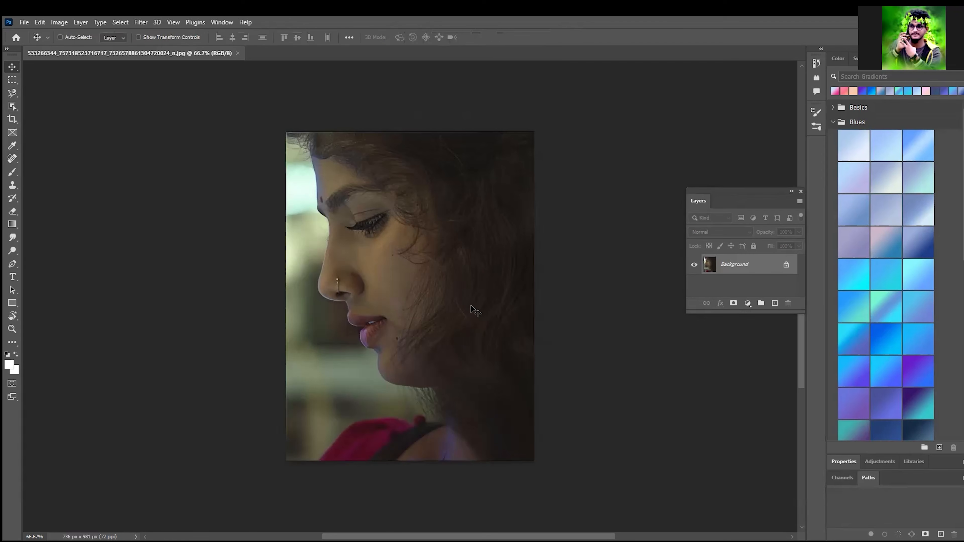
Step: Duplicate the Background layer and brighten the copy with Levels, using input black 9 and white 188 with lifted midtones
key(ctrl+j)
key(ctrl+l)
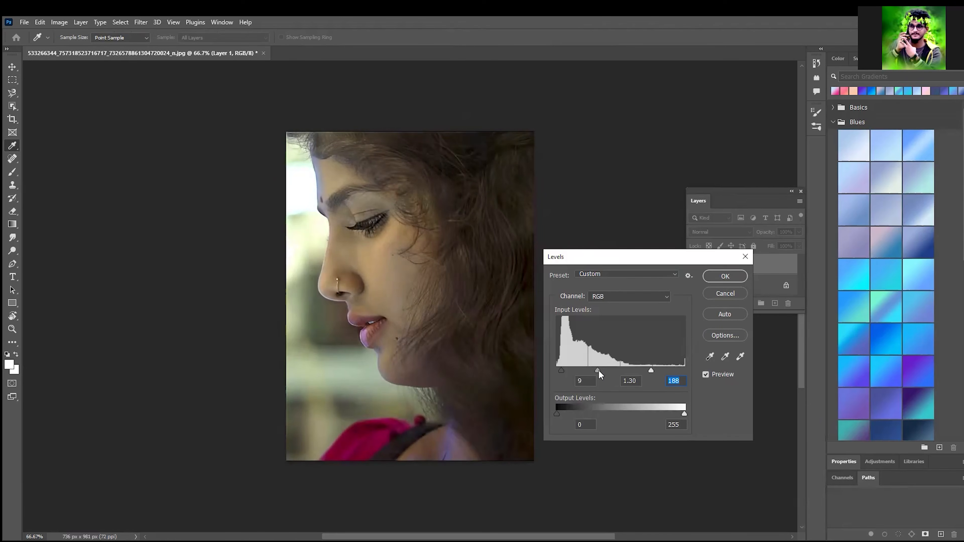
key(Return)
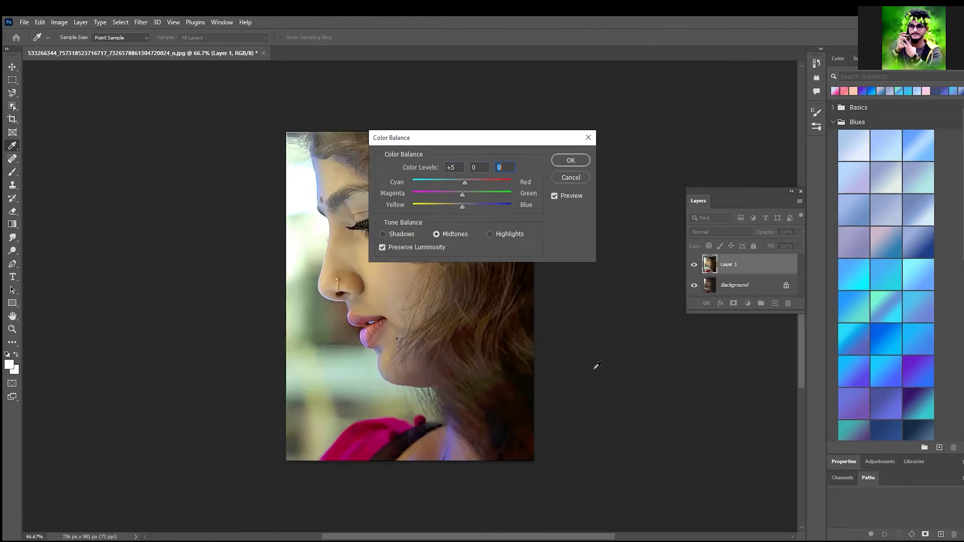
Step: Warm the duplicated portrait layer with Color Balance, shifting the midtones' Cyan–Red level to +5
key(space)
key(Tab)
key(Tab)
key(Tab)
key(Tab)
key(Tab)
key(Tab)
key(Tab)
key(Up)
key(Up)
key(Up)
key(Up)
key(Up)
key(Up)
key(Up)
key(Up)
key(Up)
key(Up)
key(Up)
key(Return)
key(v)
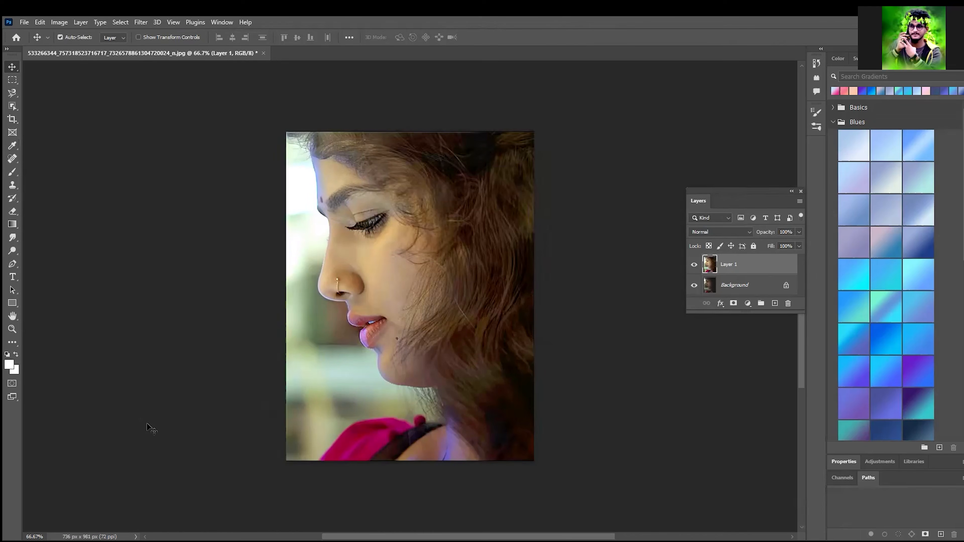
Step: Compare the corrected portrait with the original beneath it and activate the Object Selection Tool
click(693, 265)
click(693, 264)
click(13, 110)
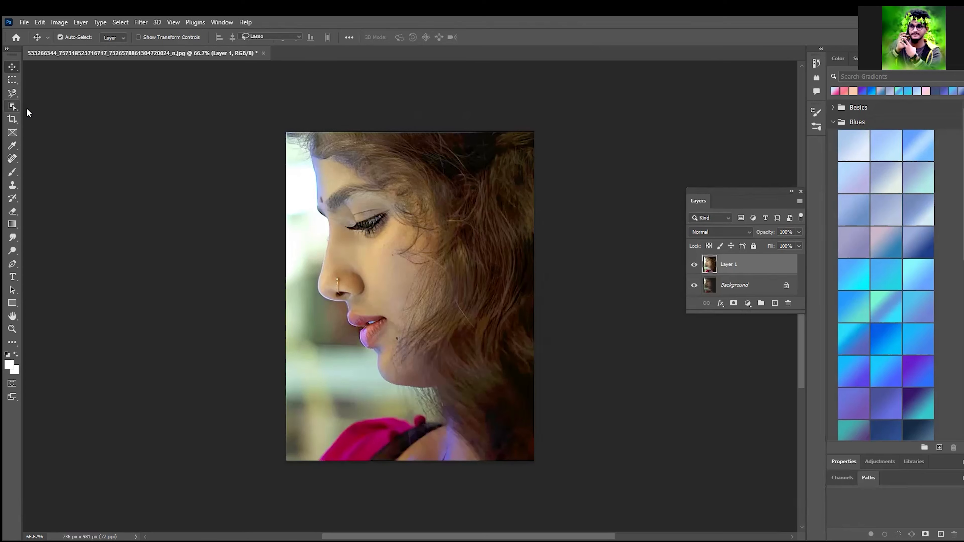
Step: Activate the Magic Wand Tool and examine the portrait's skin up close around the eye, nose and lips
click(60, 125)
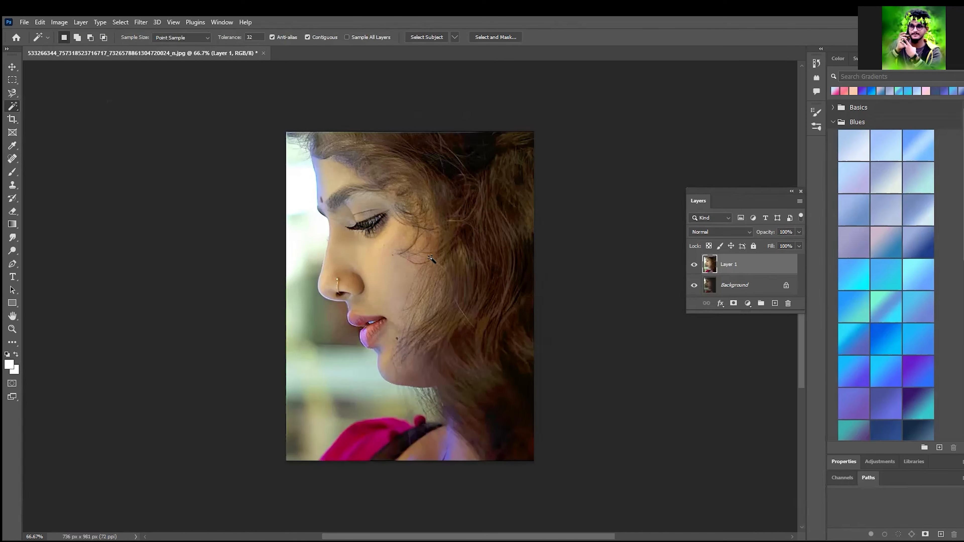
key(ctrl+plus)
key(ctrl+plus)
key(ctrl+plus)
drag(174, 366, 392, 241)
drag(486, 273, 370, 383)
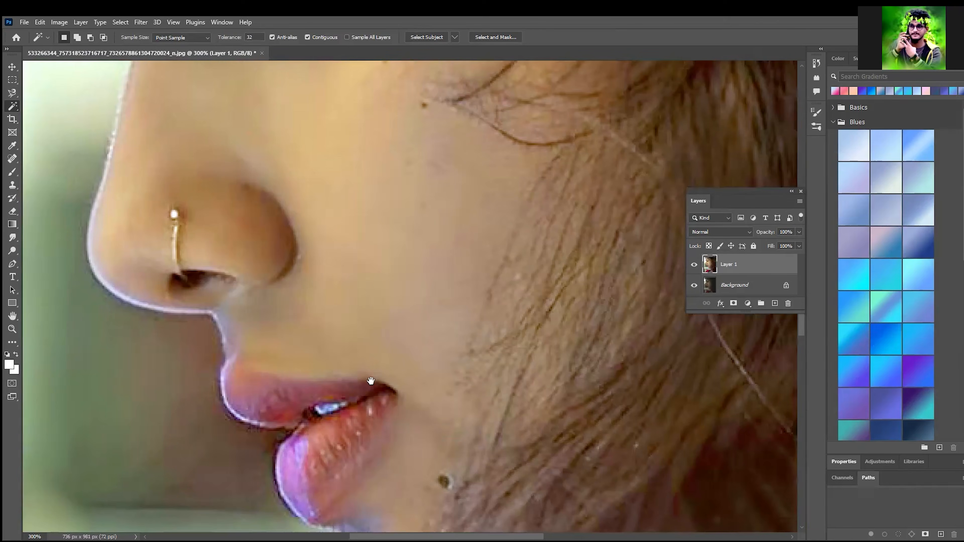
drag(312, 71, 301, 249)
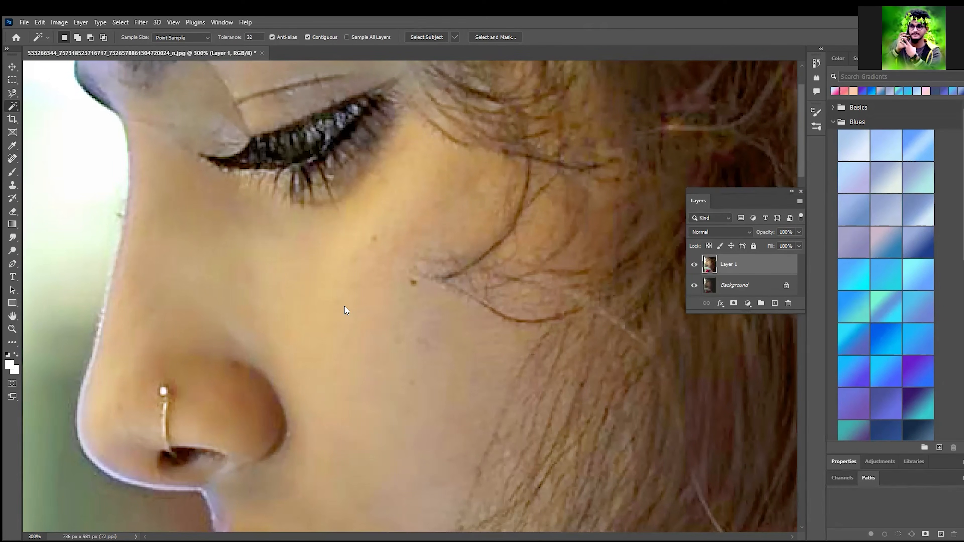
key(ctrl+minus)
key(ctrl+minus)
key(ctrl+minus)
key(ctrl+minus)
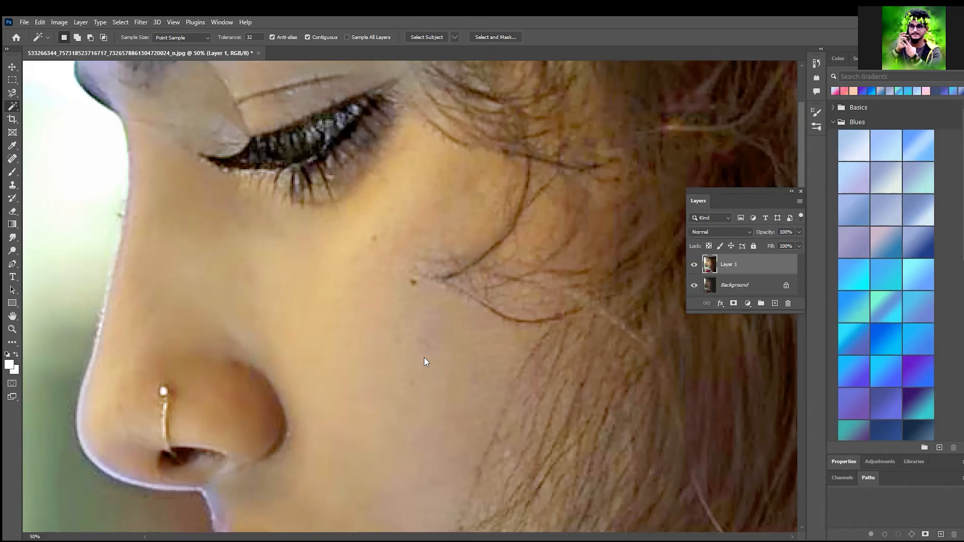
scroll(371, 315, down, 3)
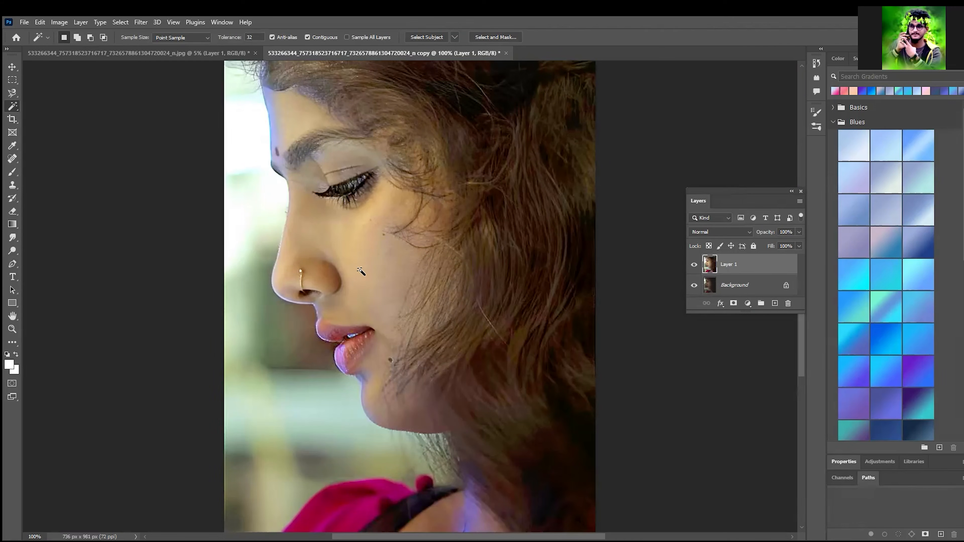
Step: Try Magic Wand selections on the skin between nose and lips and on the jaw, clearing them when done
click(327, 302)
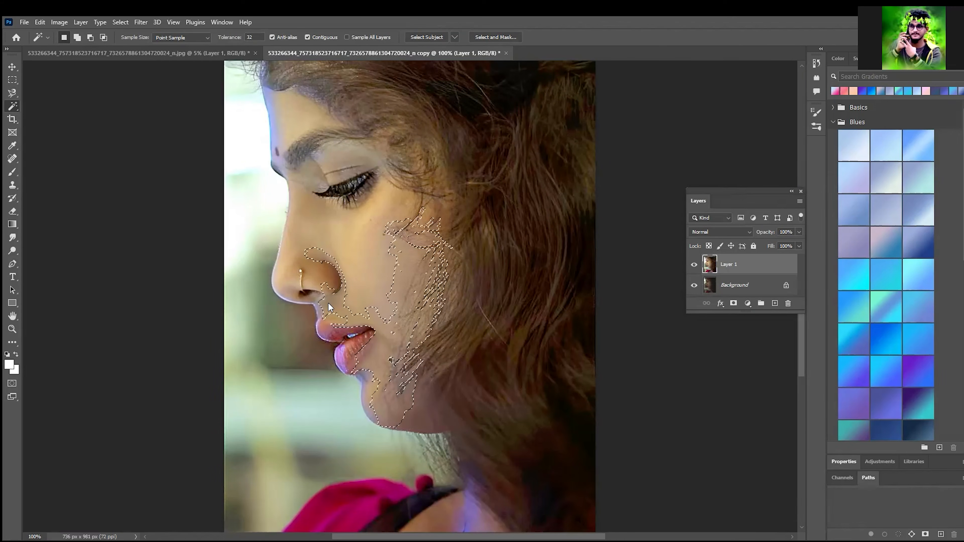
click(330, 304)
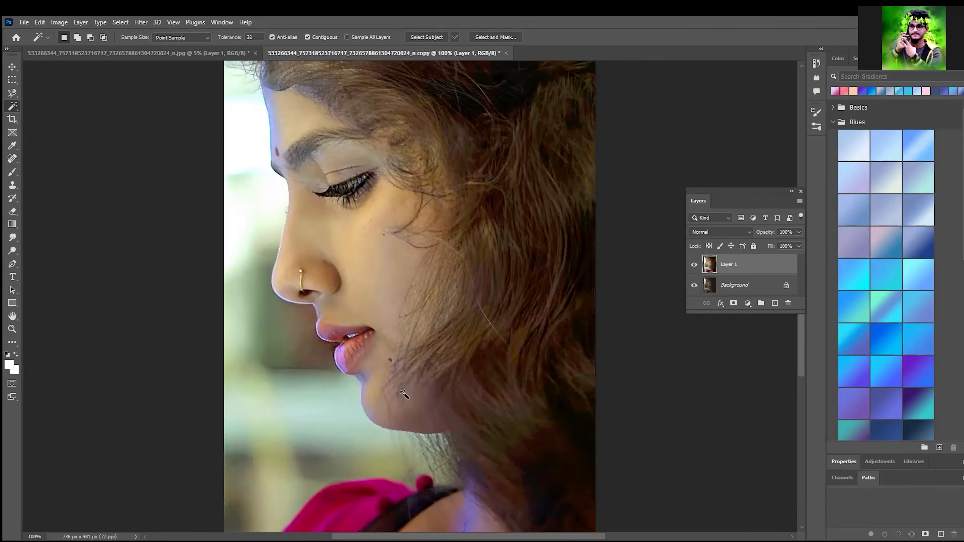
click(420, 418)
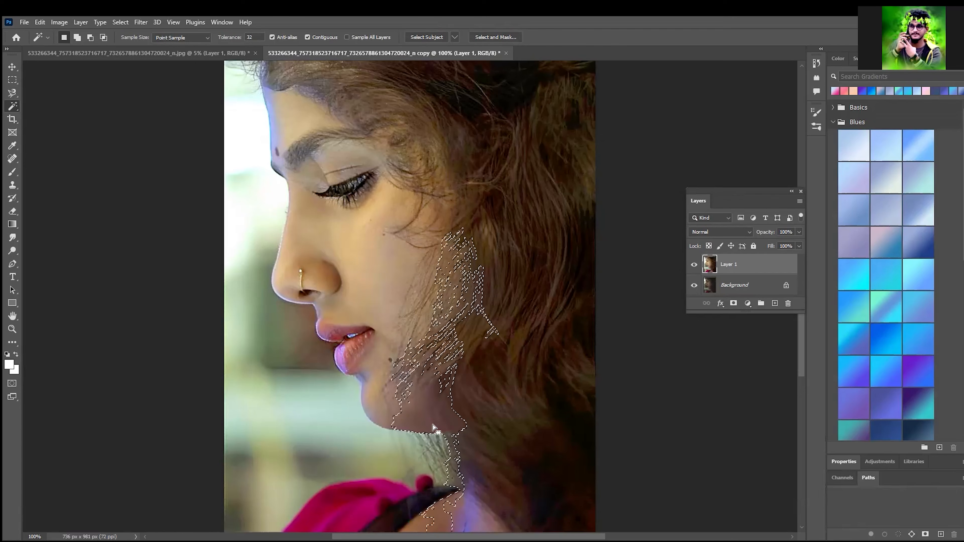
key(ctrl+minus)
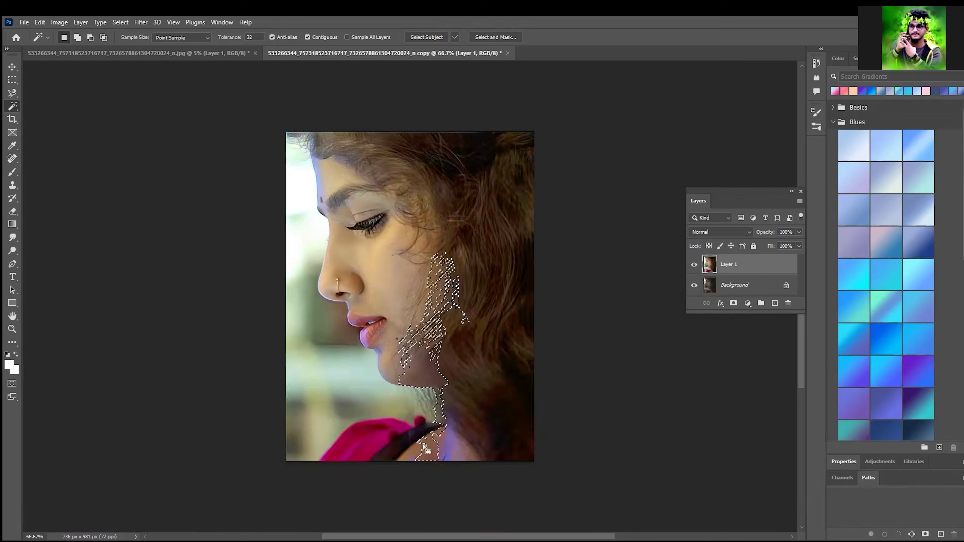
click(421, 452)
key(ctrl+d)
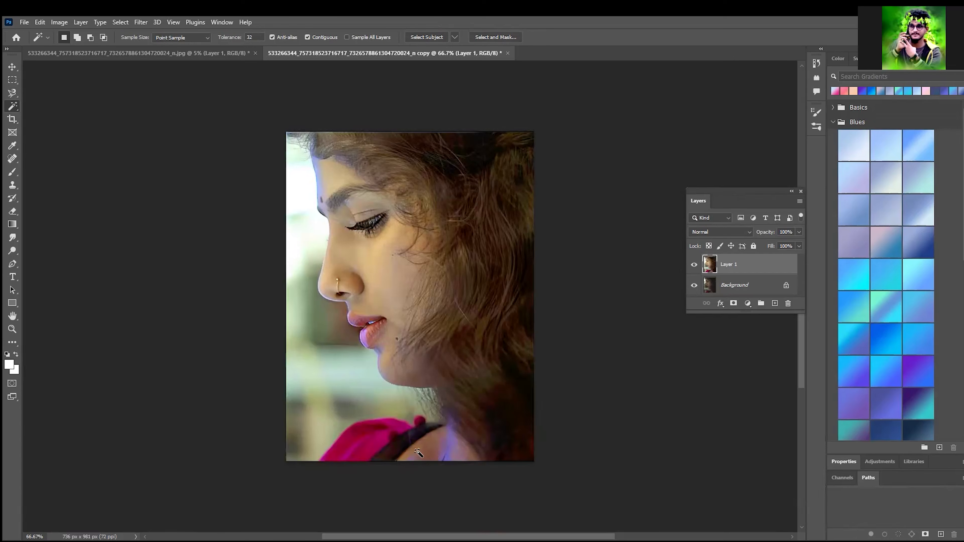
Step: Select the shaded side of the woman's nose with the Magic Wand Tool
key(ctrl+plus)
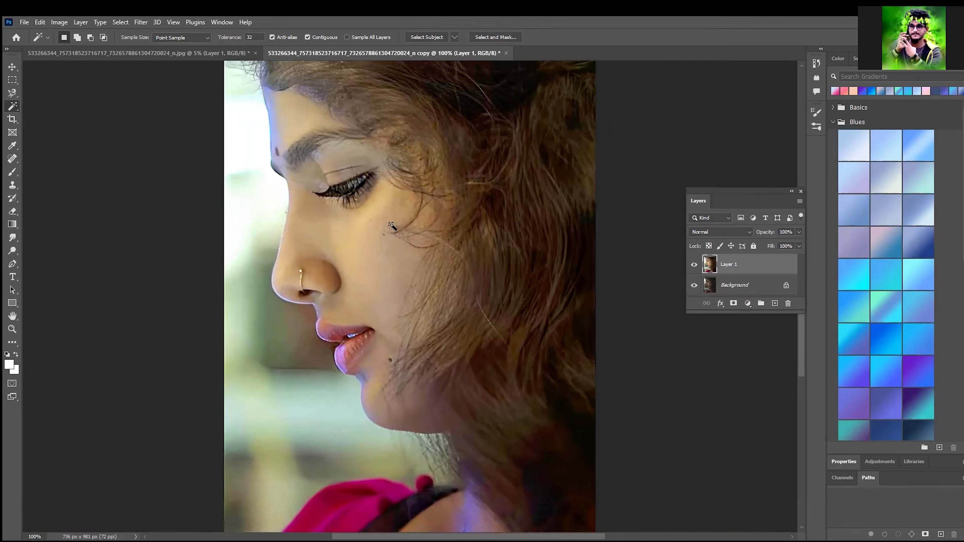
key(ctrl+plus)
drag(390, 182, 462, 362)
drag(404, 158, 457, 295)
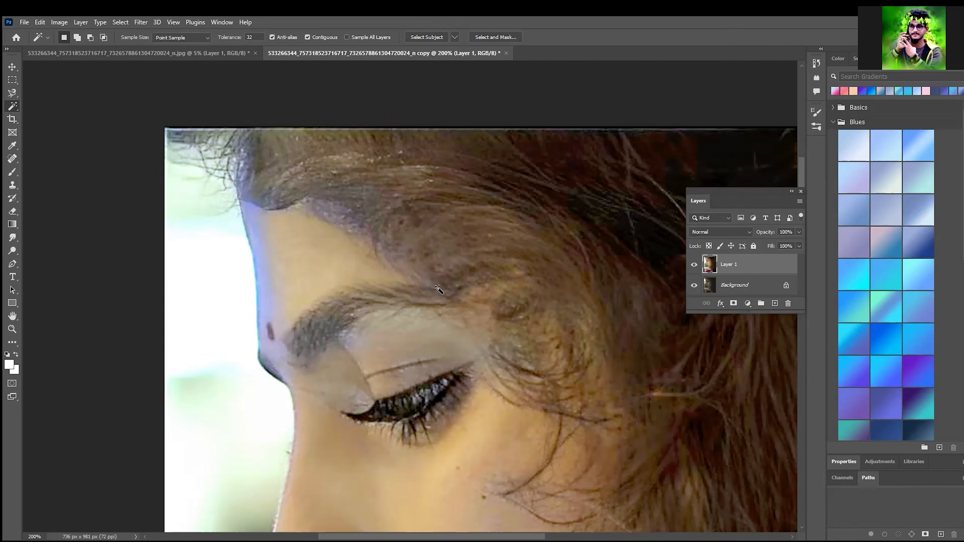
scroll(436, 296, down, 5)
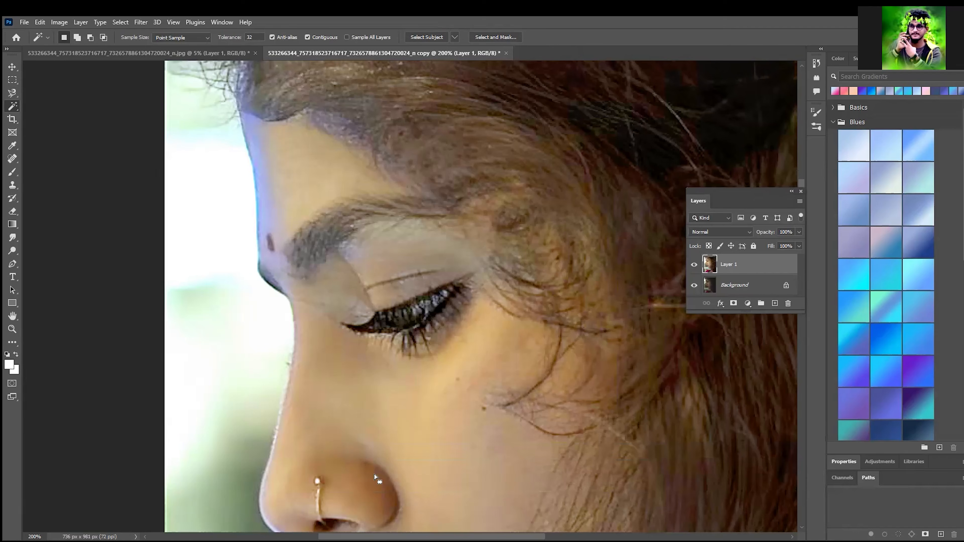
click(384, 493)
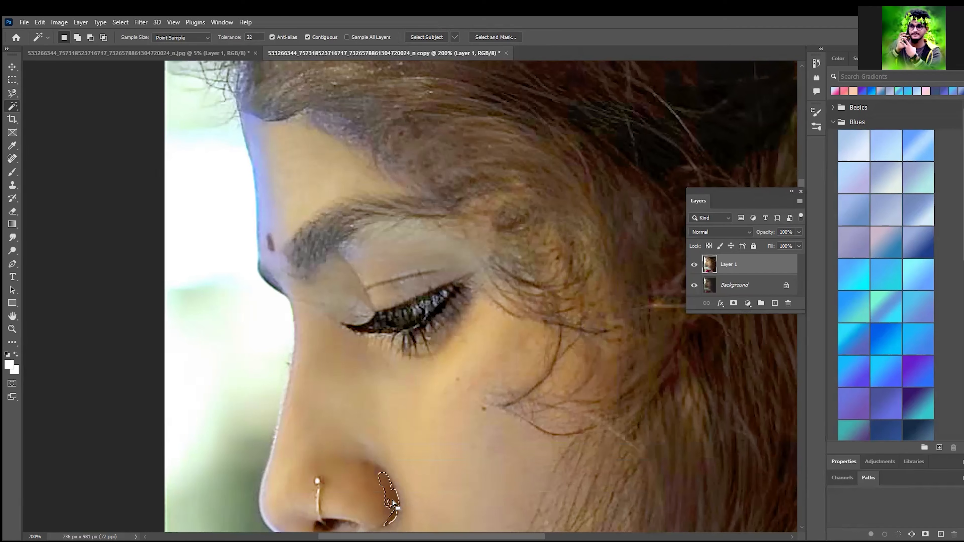
key(ctrl+d)
click(376, 486)
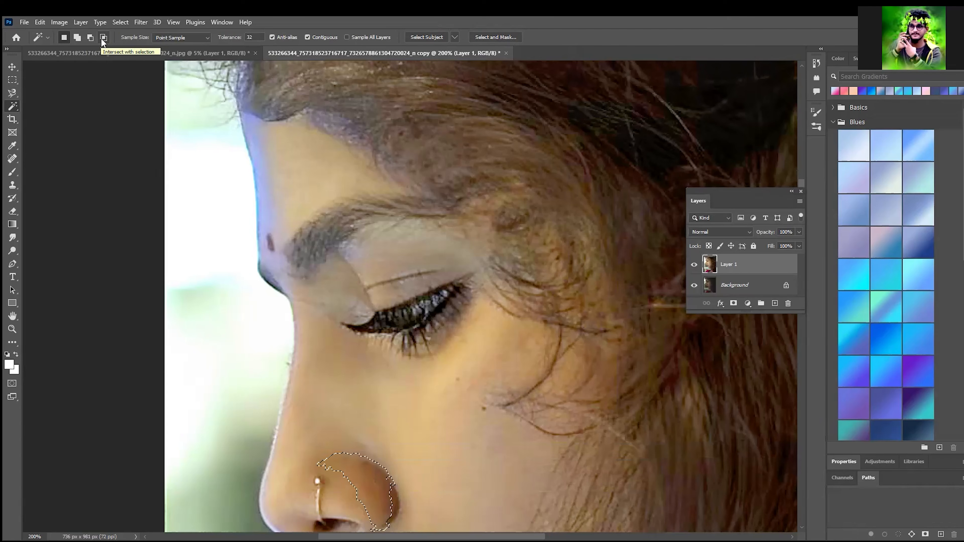
Step: Set the Magic Wand tolerance to 66, sample the side of the nose again, and clear the resulting selection
click(230, 37)
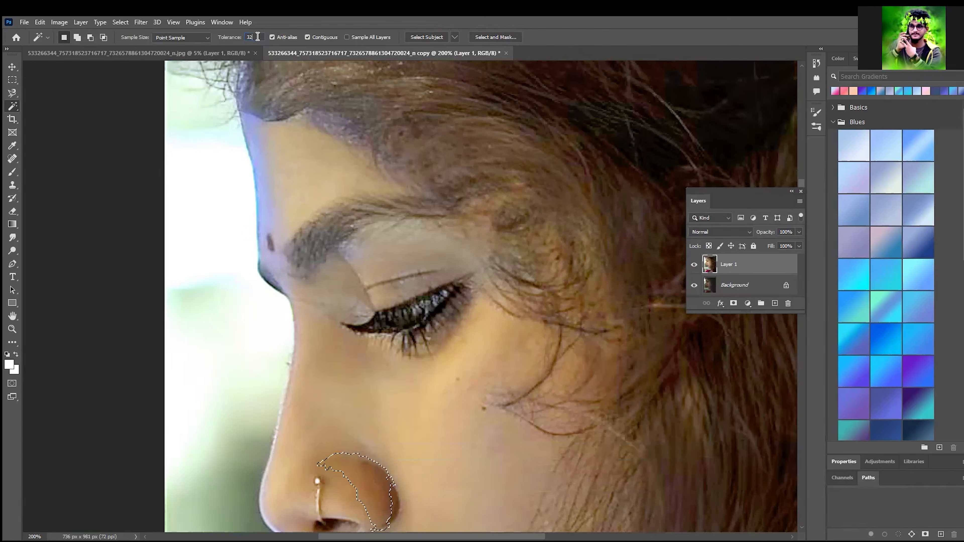
text(66)
click(389, 505)
click(384, 494)
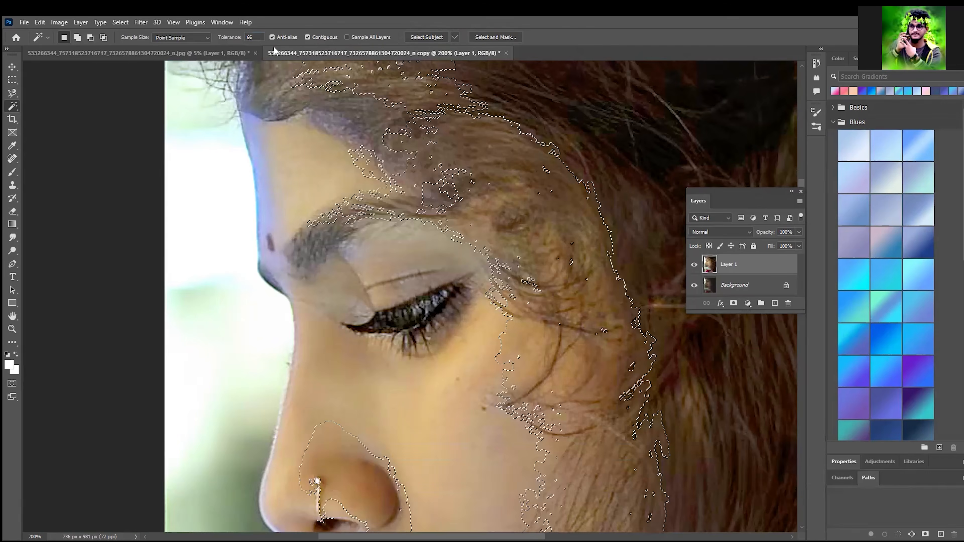
key(ctrl+minus)
key(ctrl+minus)
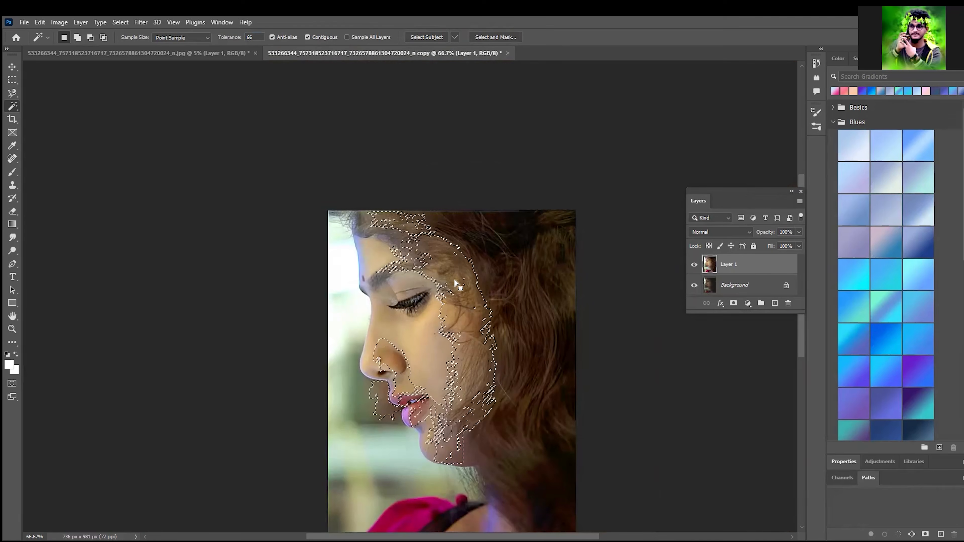
key(ctrl+d)
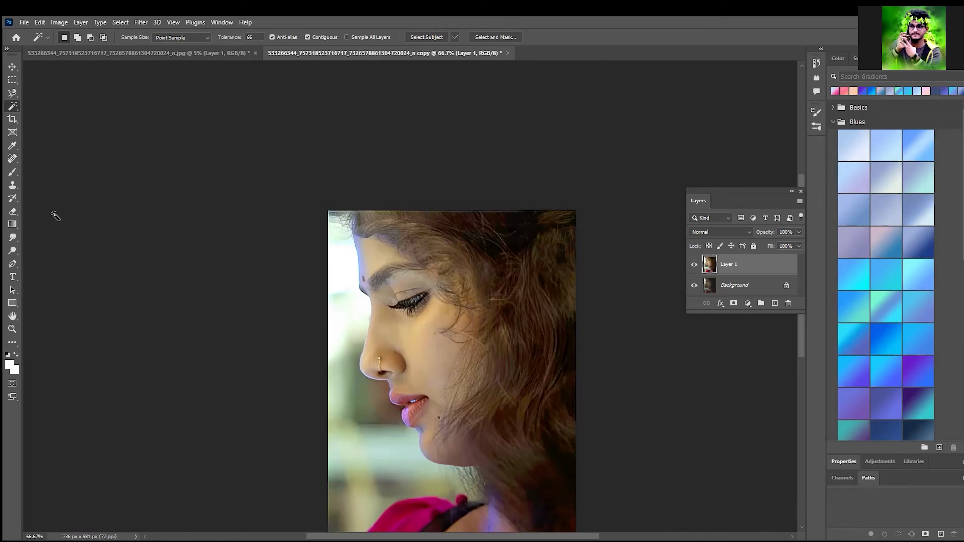
Step: Select the blurred background beside the face with the Quick Selection Tool and clear that selection
right_click(16, 104)
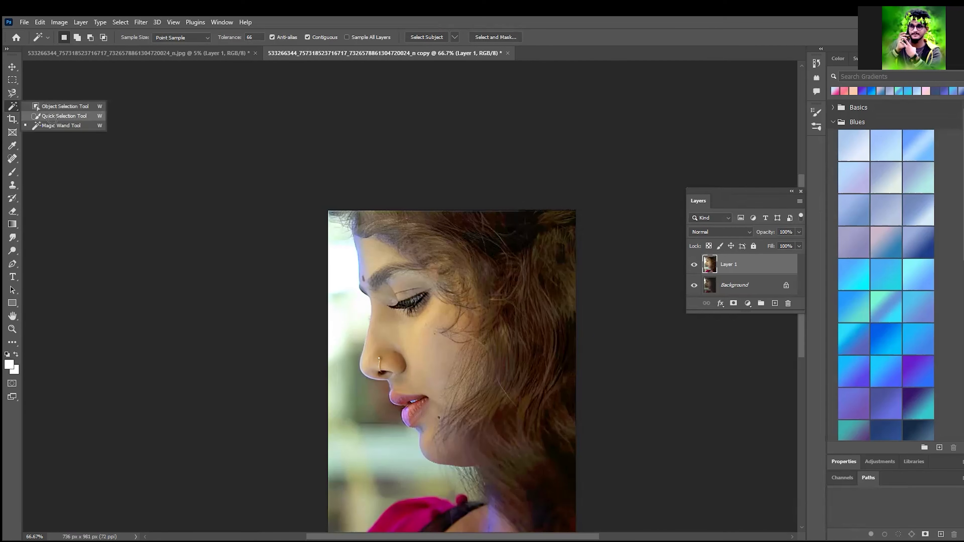
click(52, 116)
drag(350, 304, 346, 410)
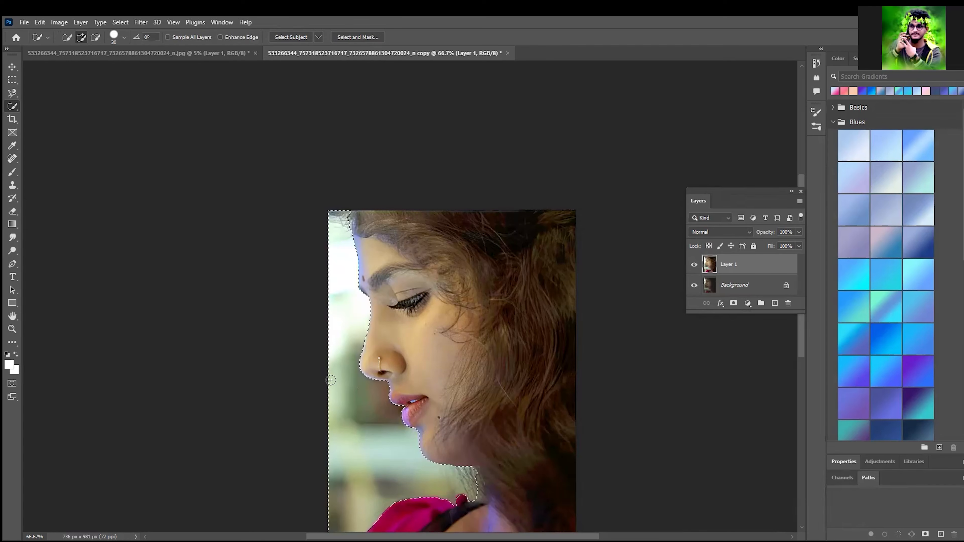
key(ctrl+d)
Step: Select the woman with the Object Selection Tool in Lasso mode
drag(11, 110, 53, 105)
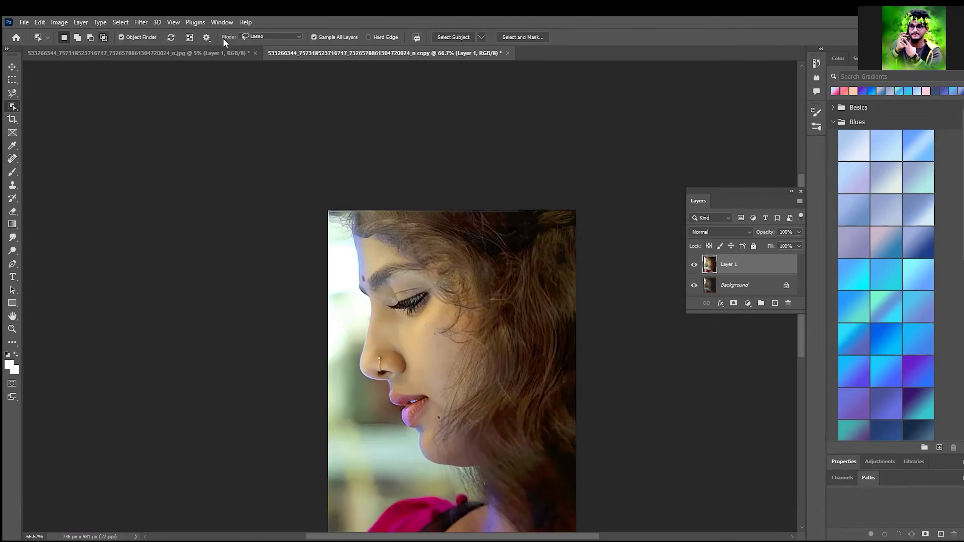
click(275, 36)
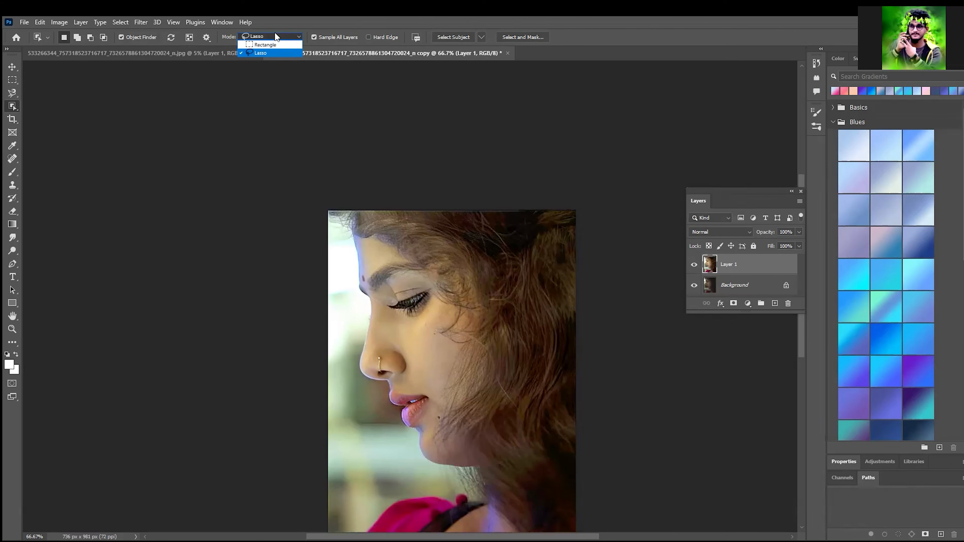
click(272, 53)
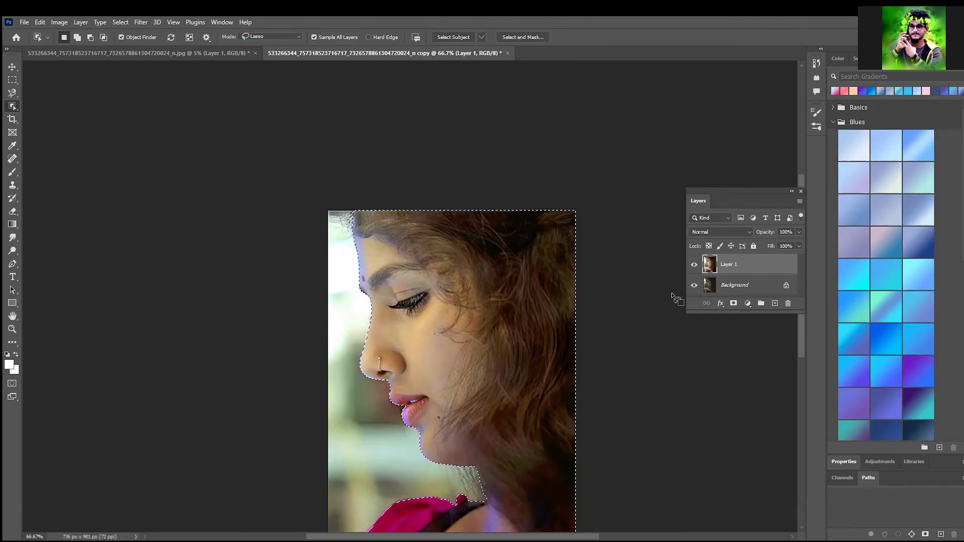
Step: Feather the woman's selection by 1.4 pixels and copy it to a new layer
key(shift)
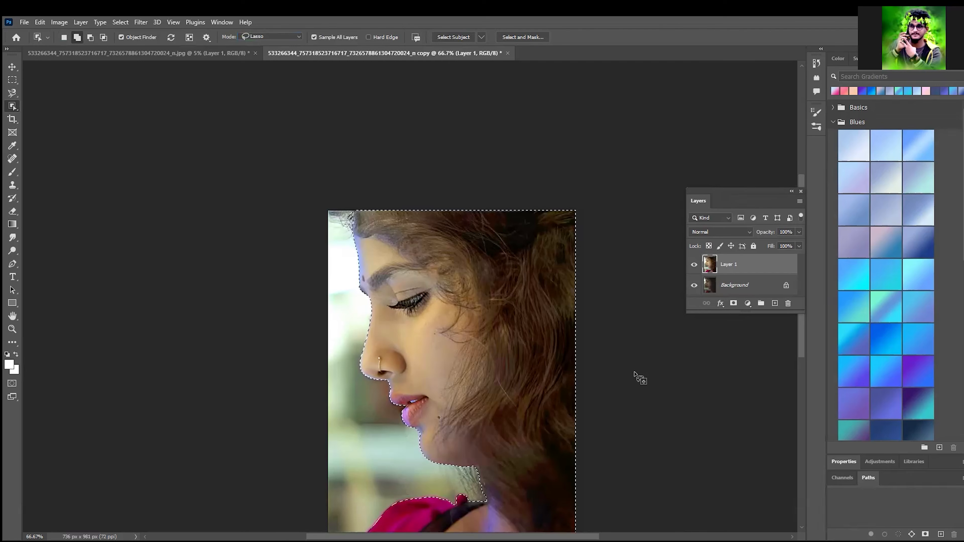
key(shift+F6)
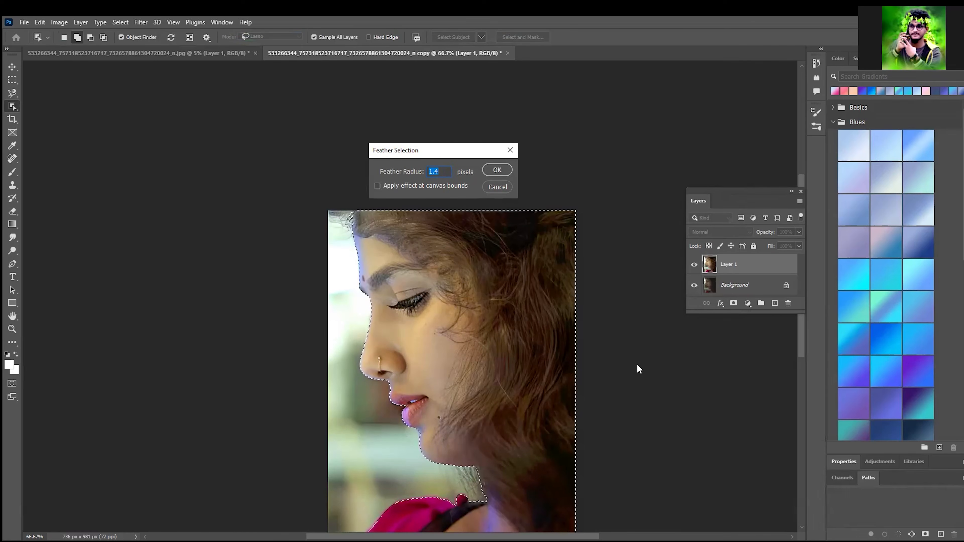
key(Return)
key(ctrl+j)
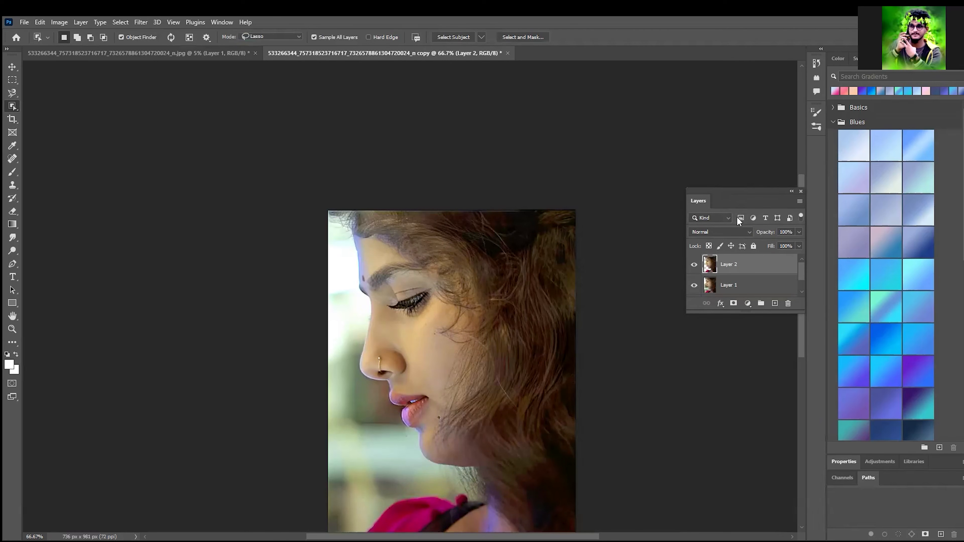
Step: Add a new layer filled with gray 939393 and place it beneath the woman's cutout layer
click(775, 303)
click(14, 370)
click(334, 199)
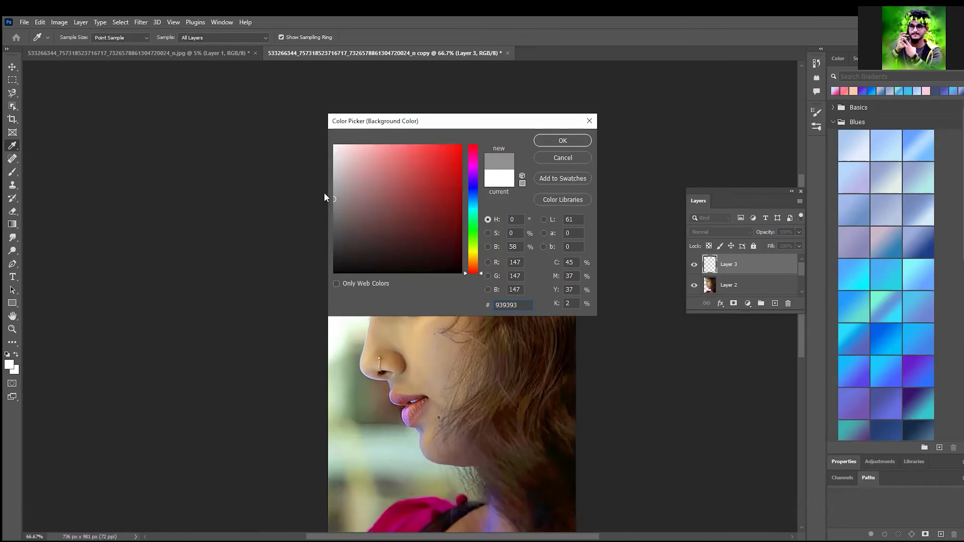
key(Return)
key(w)
key(ctrl+BackSpace)
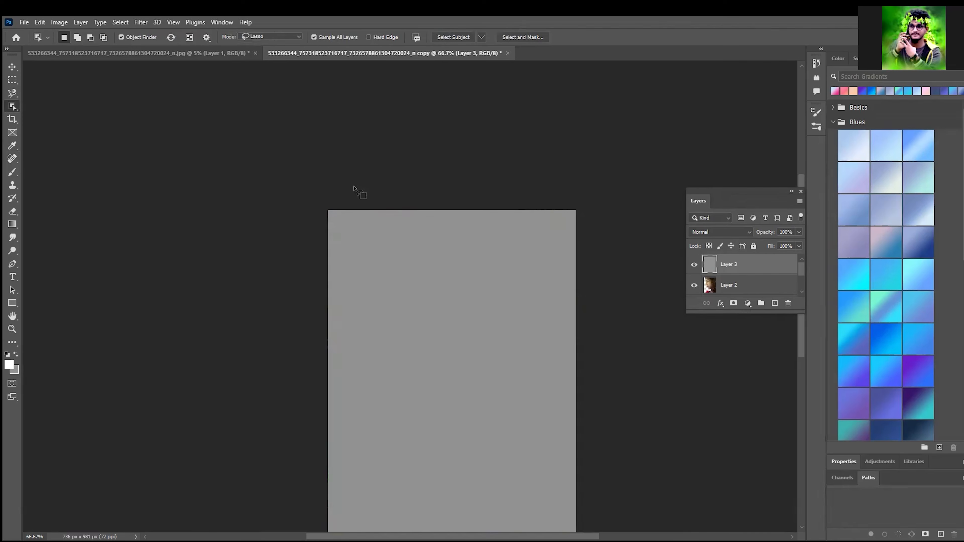
key(ctrl+bracketleft)
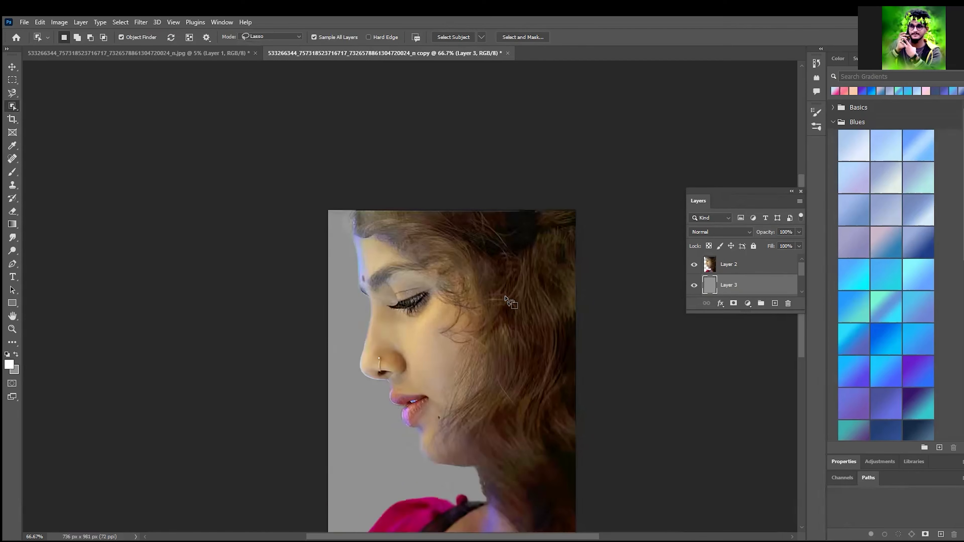
Step: Examine the cutout's edges against the gray along the face, lips, chin and neck, keeping the Object Selection Tool active
key(ctrl+plus)
key(ctrl+plus)
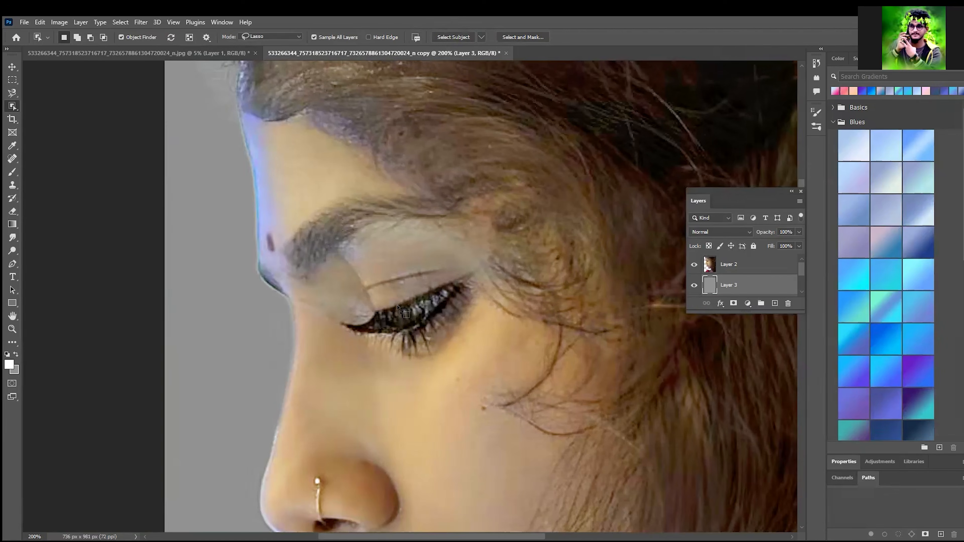
scroll(392, 345, down, 10)
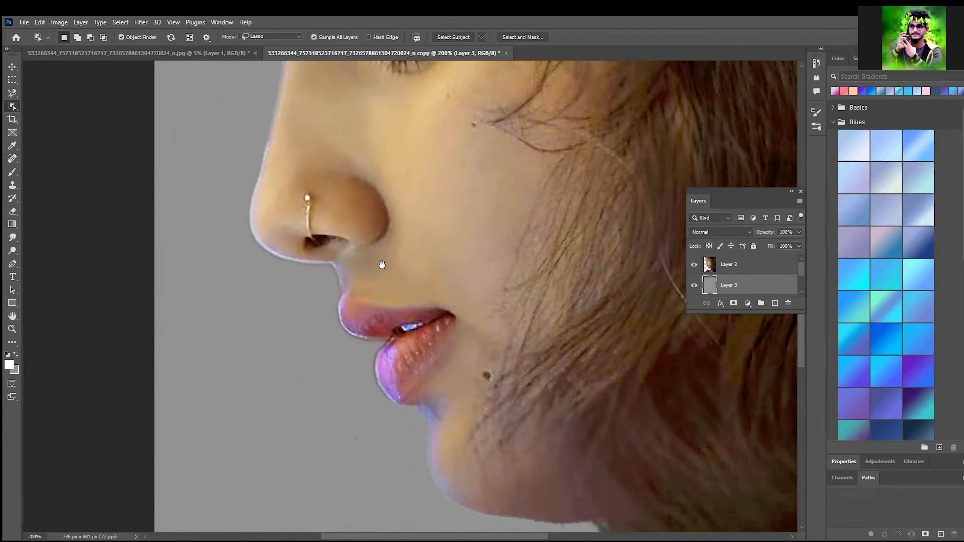
key(ctrl+minus)
key(ctrl+minus)
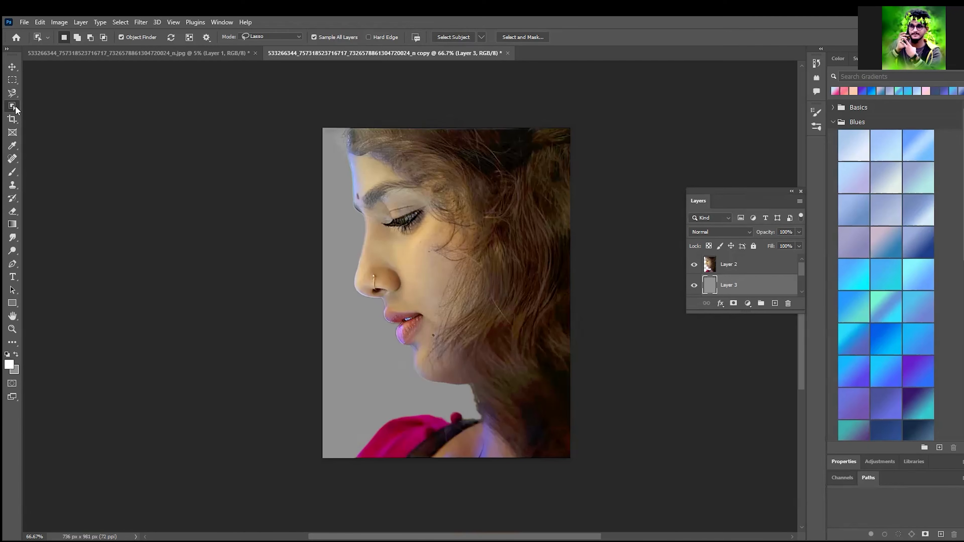
right_click(16, 109)
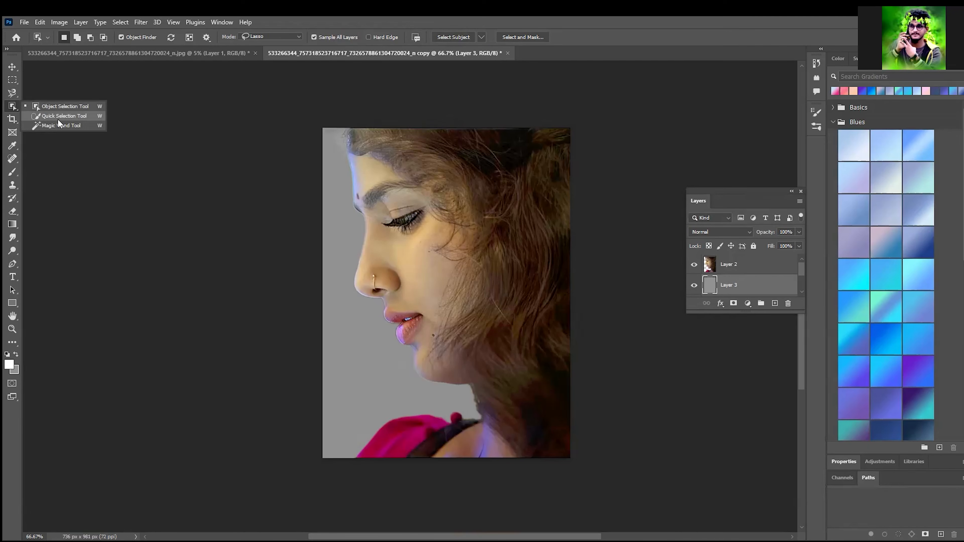
click(79, 109)
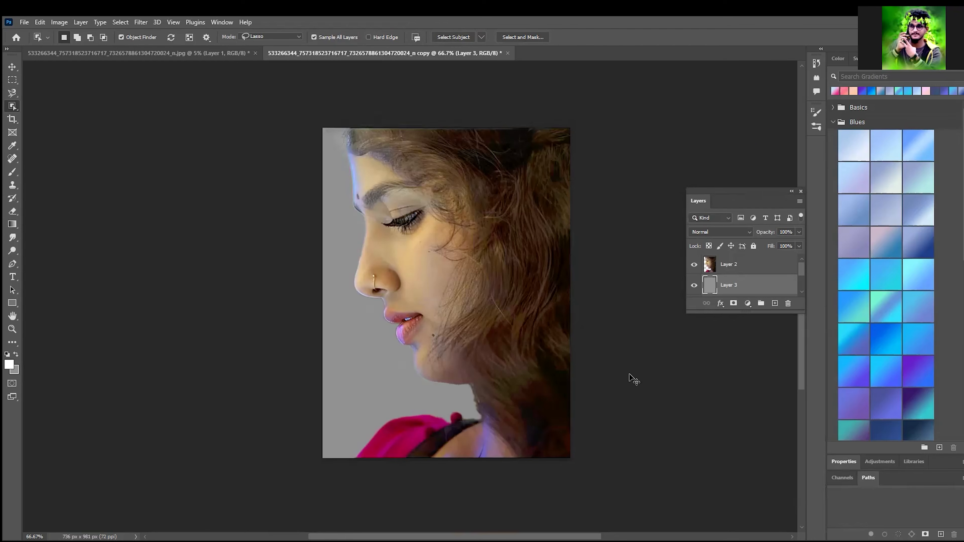
key(ctrl+plus)
key(ctrl+plus)
key(ctrl+plus)
key(ctrl+plus)
key(ctrl+plus)
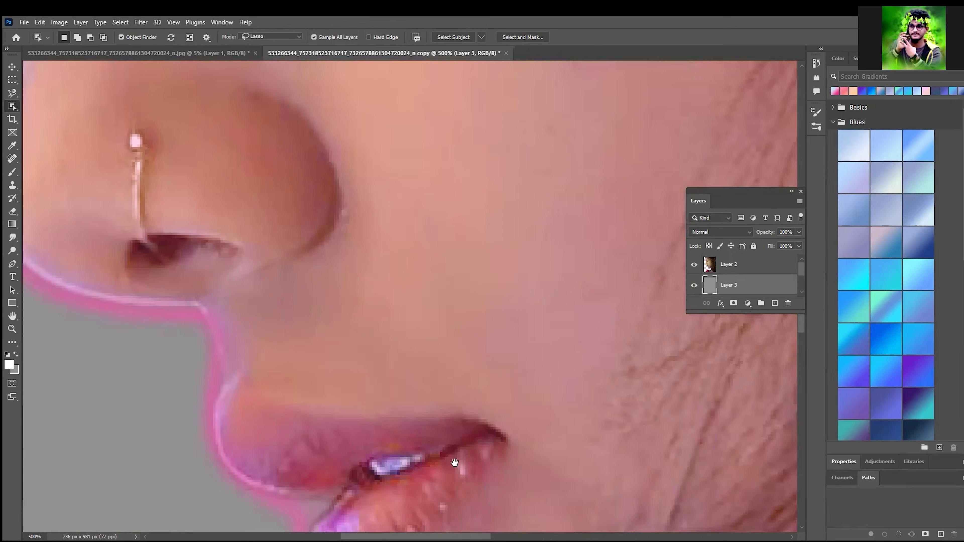
drag(455, 462, 375, 142)
drag(457, 497, 261, 249)
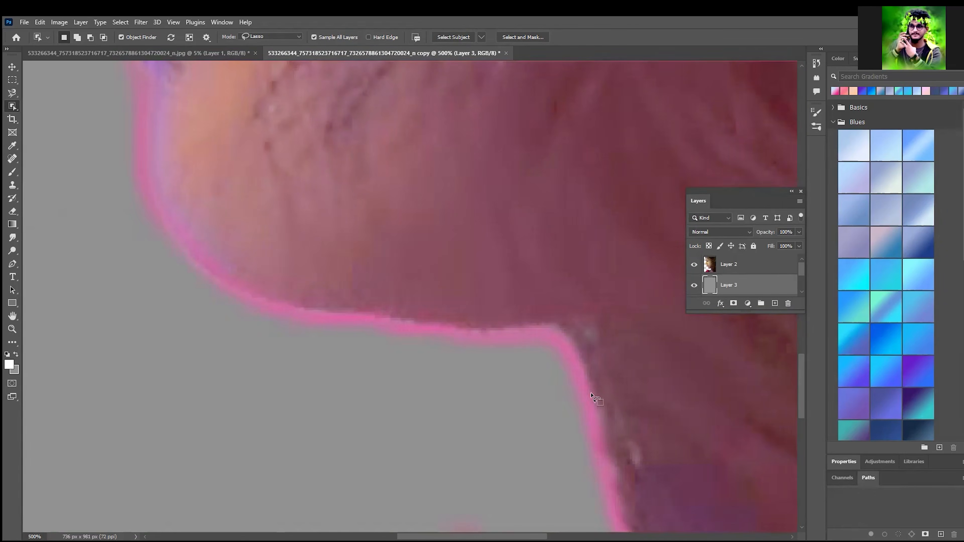
Step: Inspect the cutout's edge against the gray under the chin, down the neck and along the pink clothing
drag(592, 448, 497, 285)
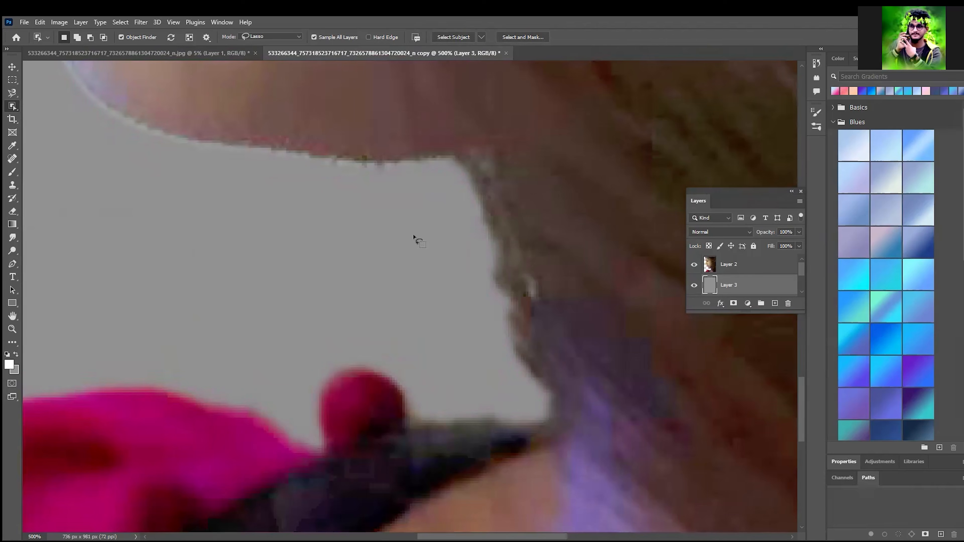
drag(415, 236, 439, 390)
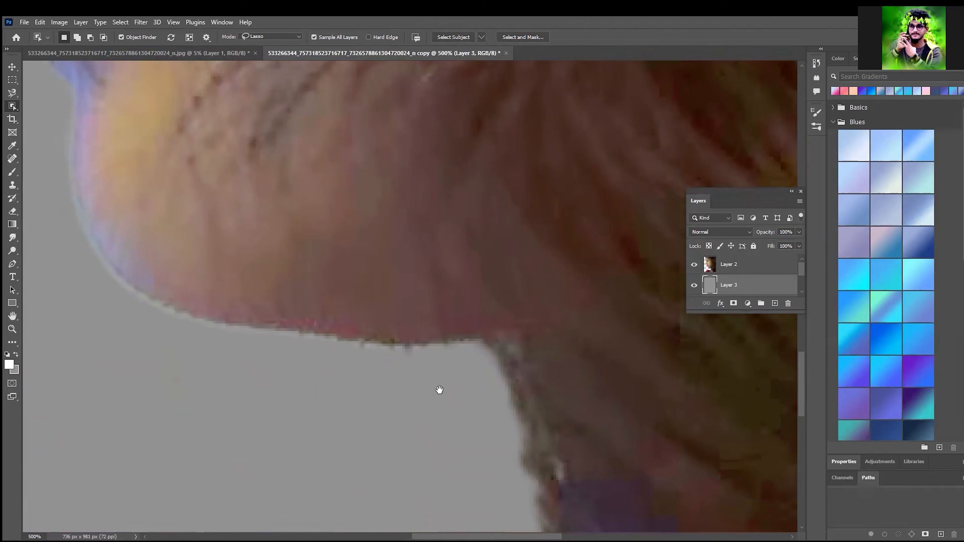
scroll(439, 389, down, 7)
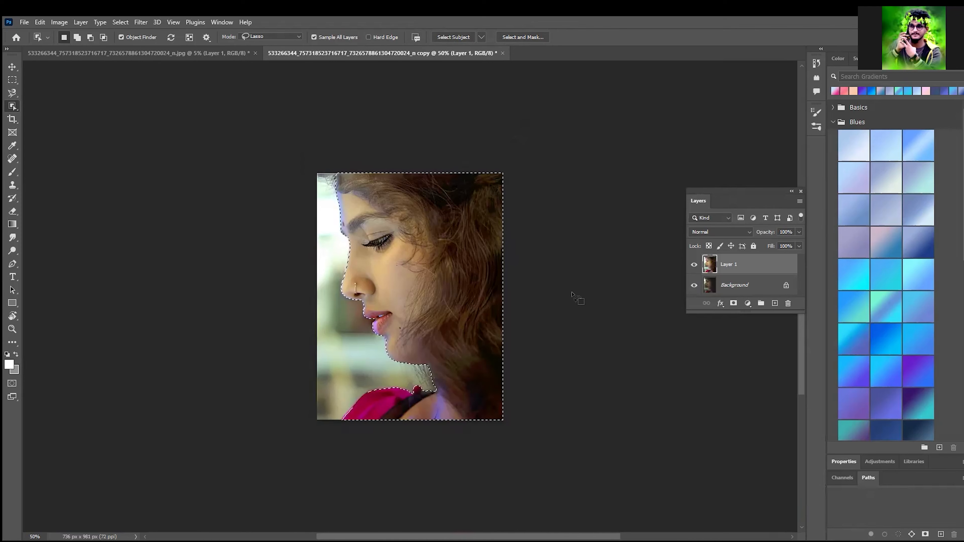
right_click(13, 107)
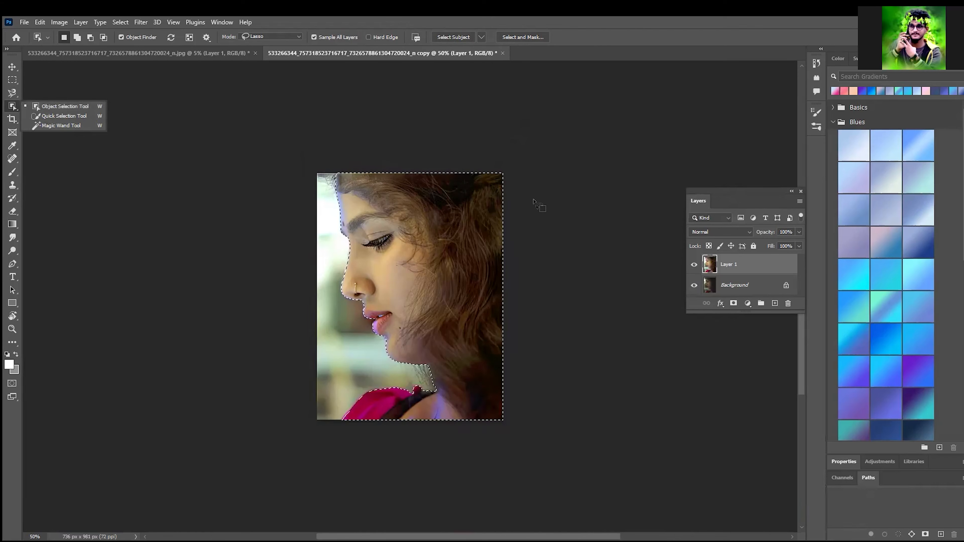
click(14, 134)
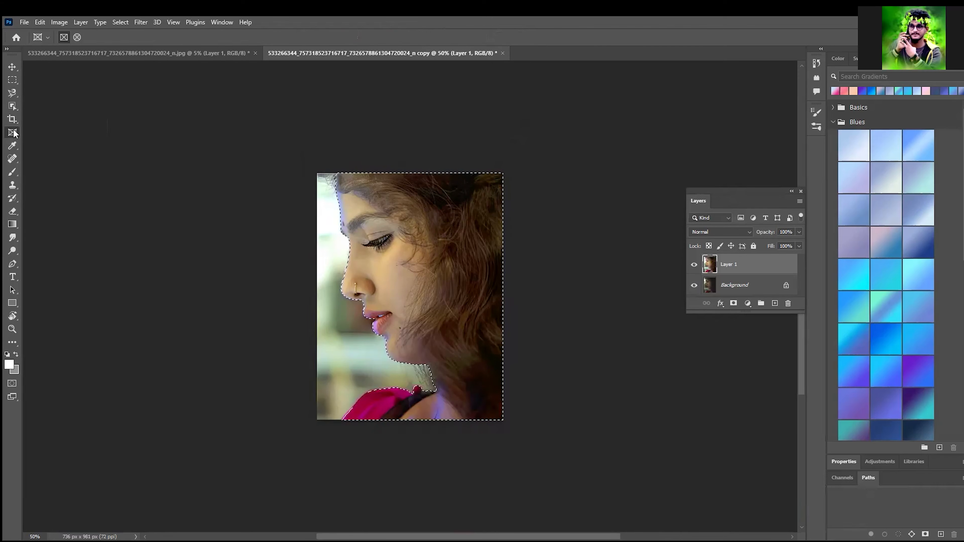
click(13, 151)
right_click(14, 153)
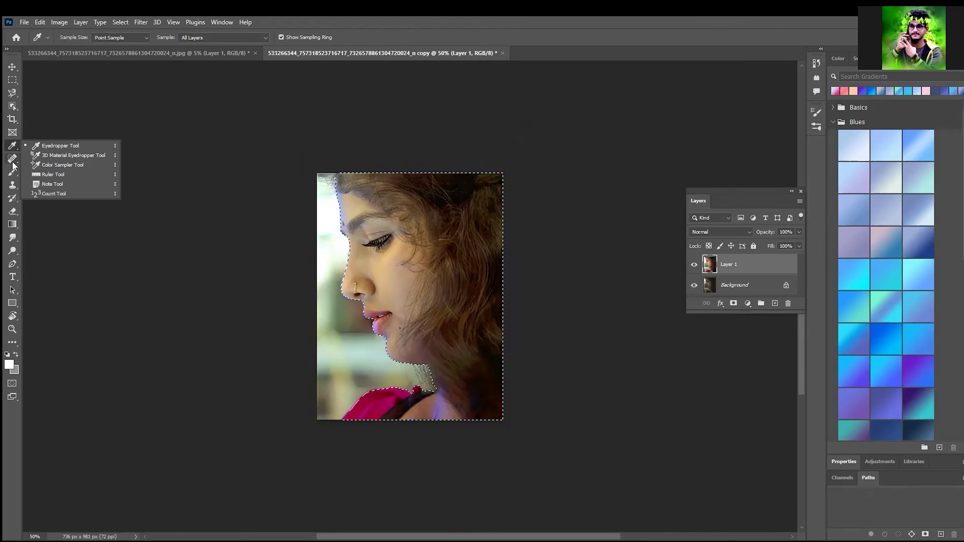
right_click(12, 163)
click(11, 176)
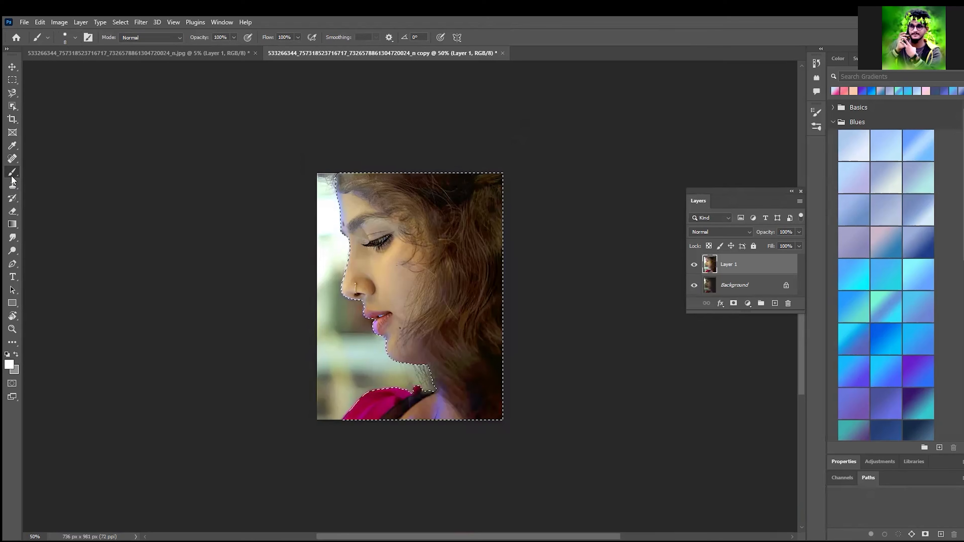